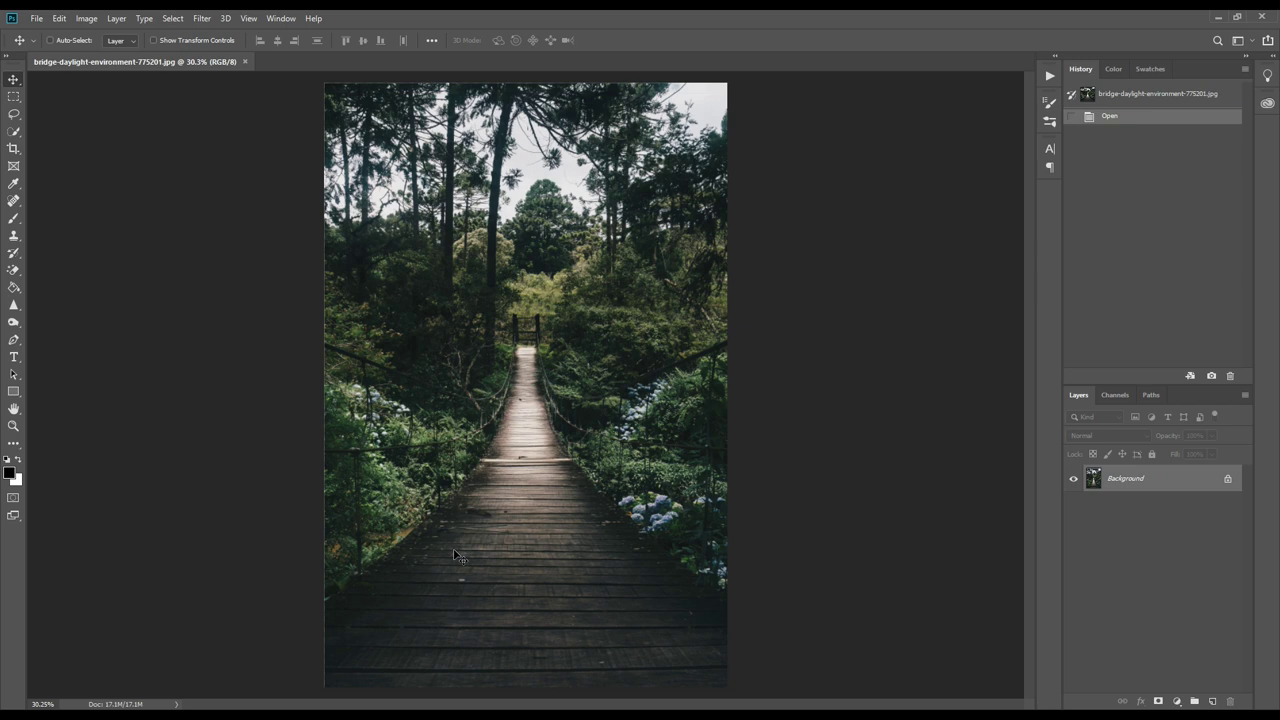
Step: Switch to the Spot Healing Brush tool and zoom in on the bridge
scroll(453, 555, "up", 3)
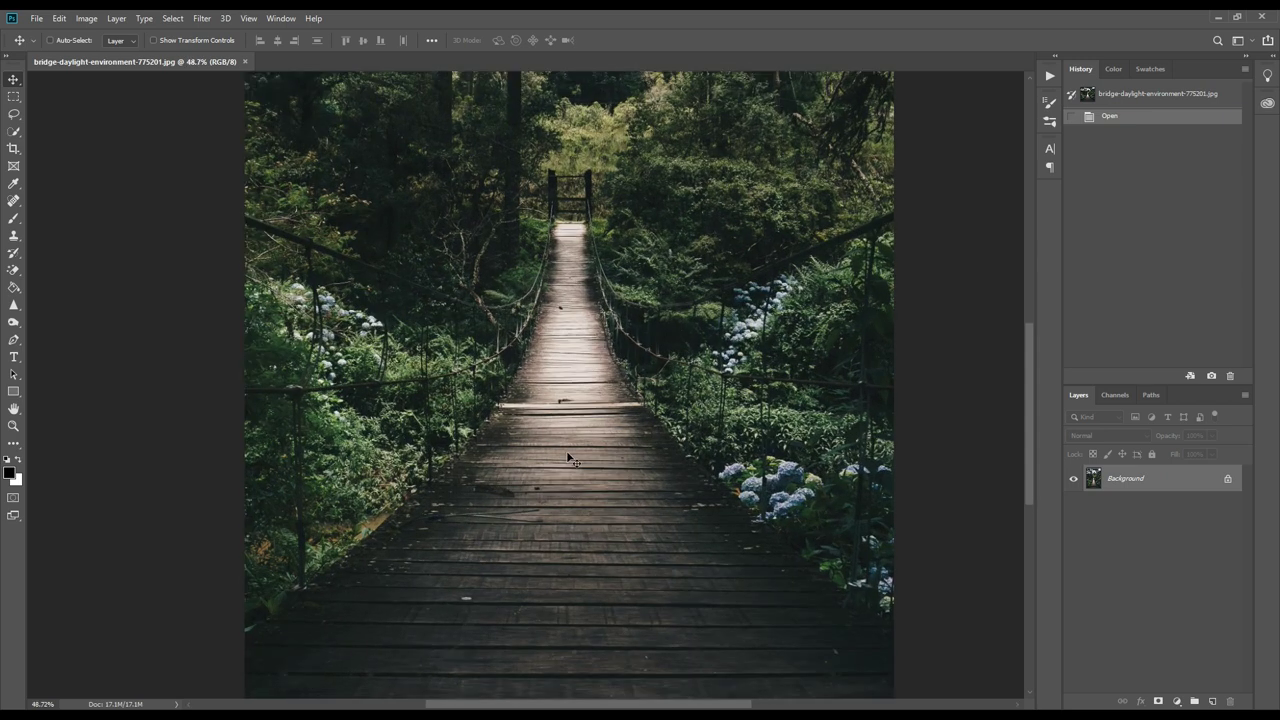
scroll(567, 460, "up", 2)
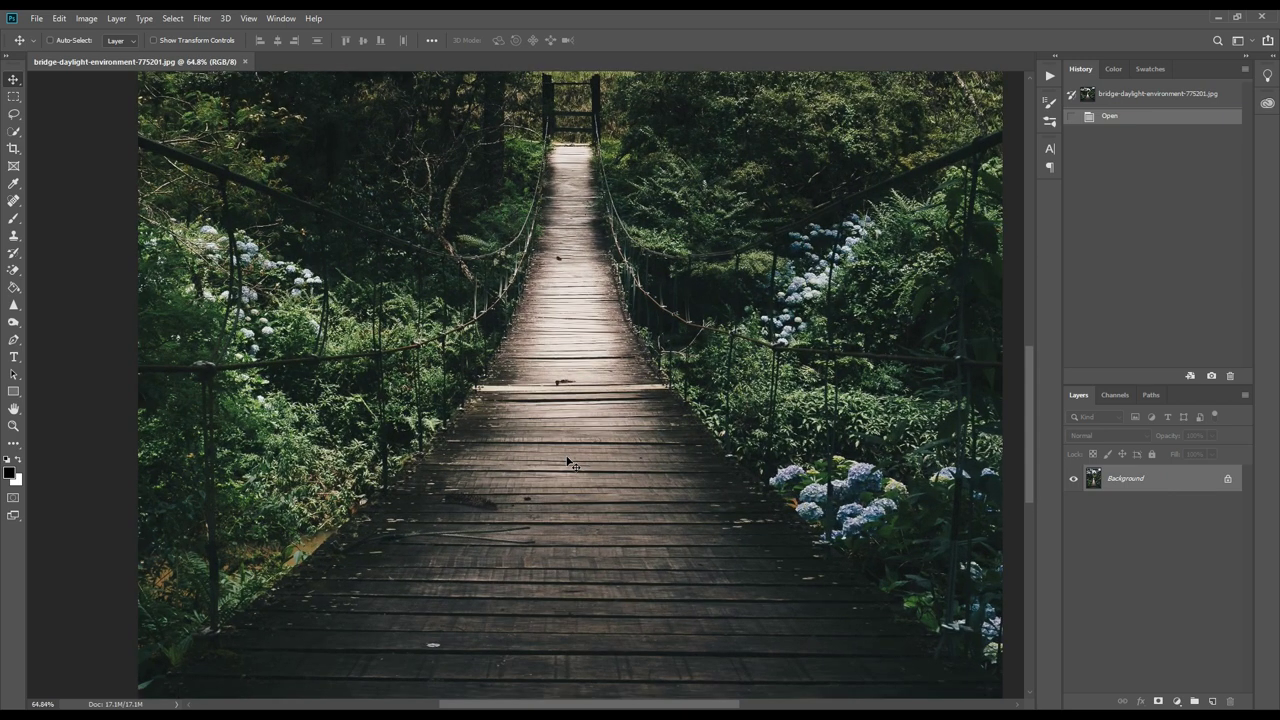
key("j")
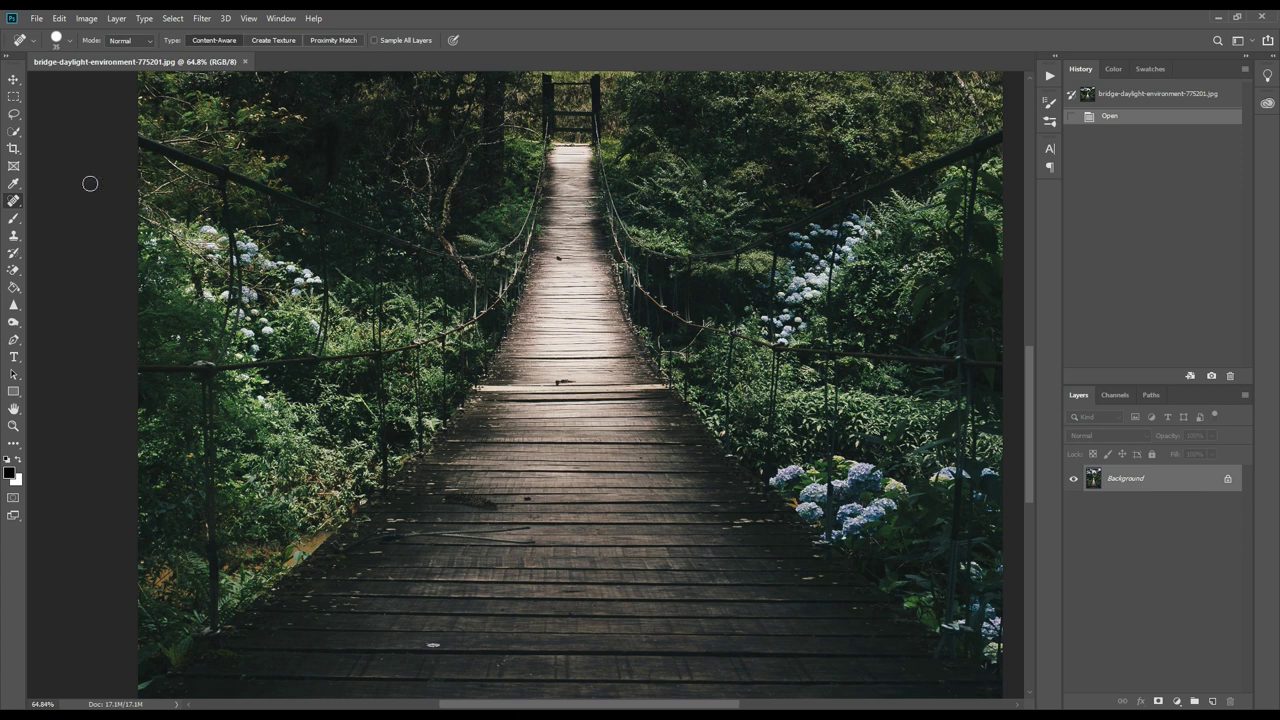
right_click(18, 203)
left_click(58, 202)
right_click(20, 204)
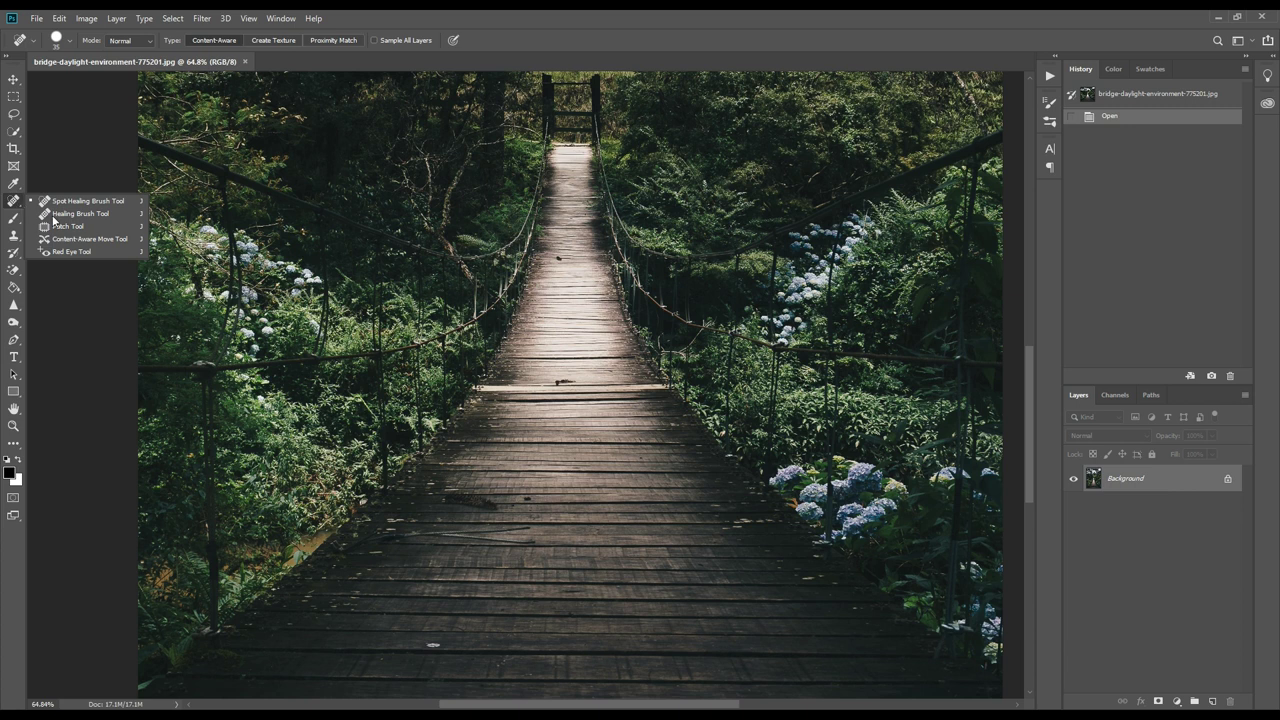
left_click(601, 39)
scroll(548, 248, "up", 3)
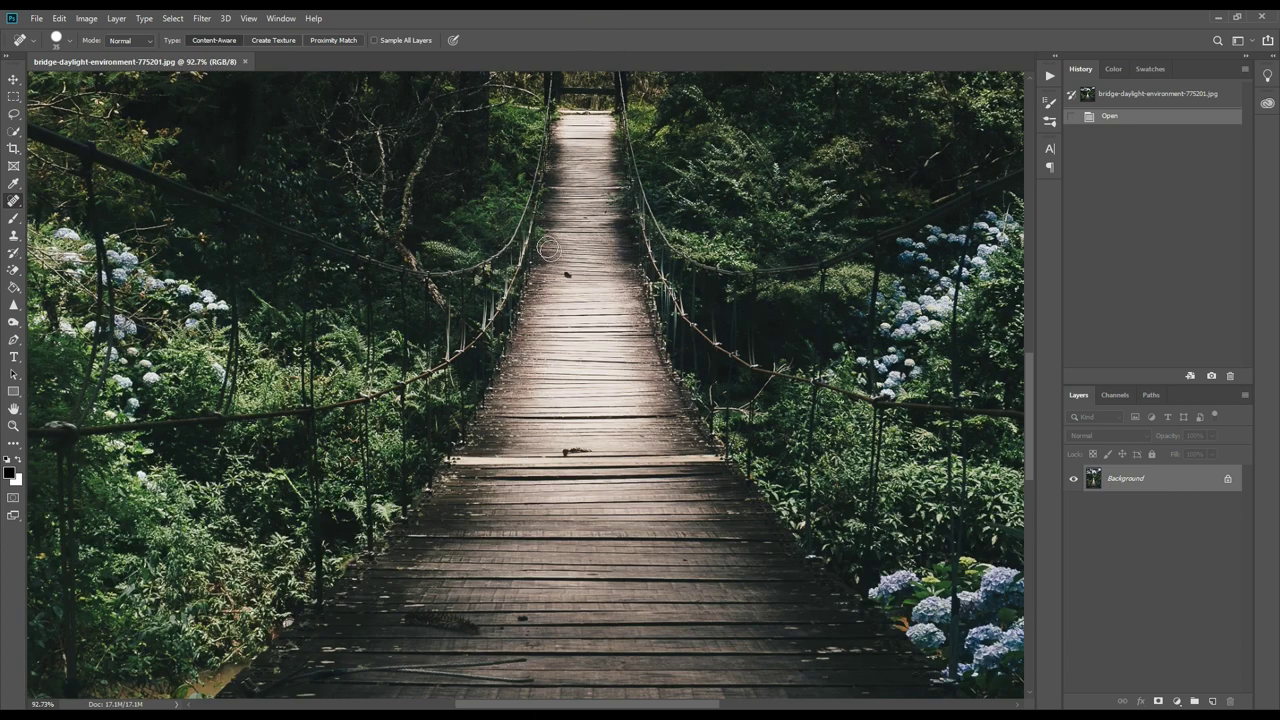
scroll(568, 267, "up", 1)
Step: Heal the dark spots and leaf debris along the middle bridge planks
left_click(570, 278)
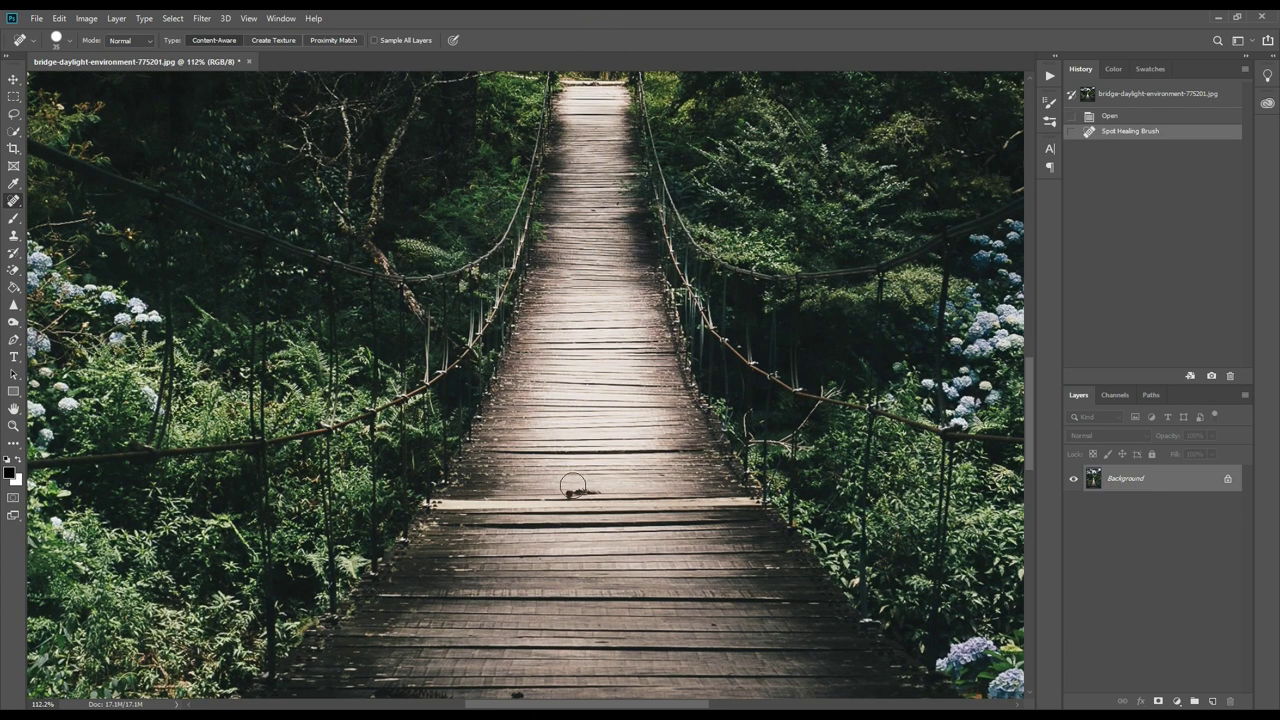
left_click(578, 491)
scroll(586, 412, "down", 2)
scroll(509, 531, "up", 2)
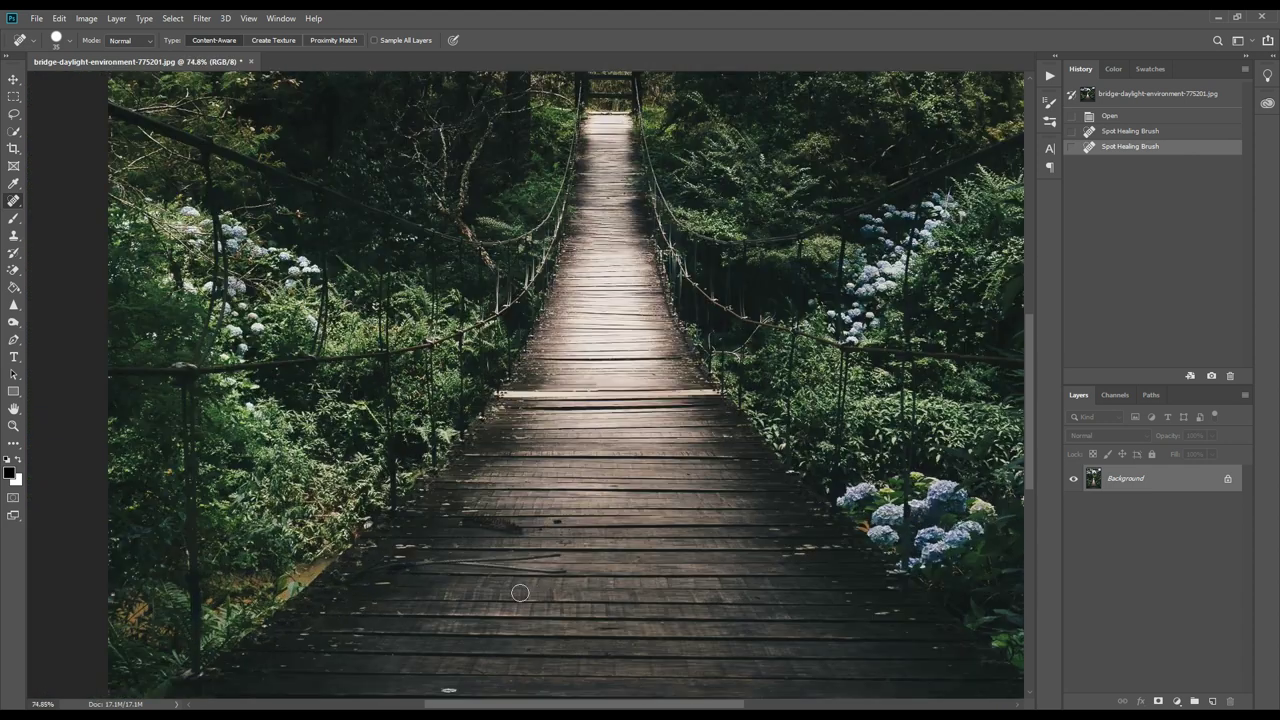
mouse_move(437, 490)
left_mouse_down()
mouse_move(548, 503)
mouse_move(529, 491)
mouse_move(534, 518)
mouse_move(670, 521)
mouse_move(577, 498)
mouse_move(506, 502)
left_mouse_up()
left_click(568, 491)
scroll(492, 534, "down", 2)
scroll(492, 534, "up", 2)
mouse_move(334, 525)
left_mouse_down()
mouse_move(416, 508)
mouse_move(542, 521)
left_mouse_up()
left_click(541, 521)
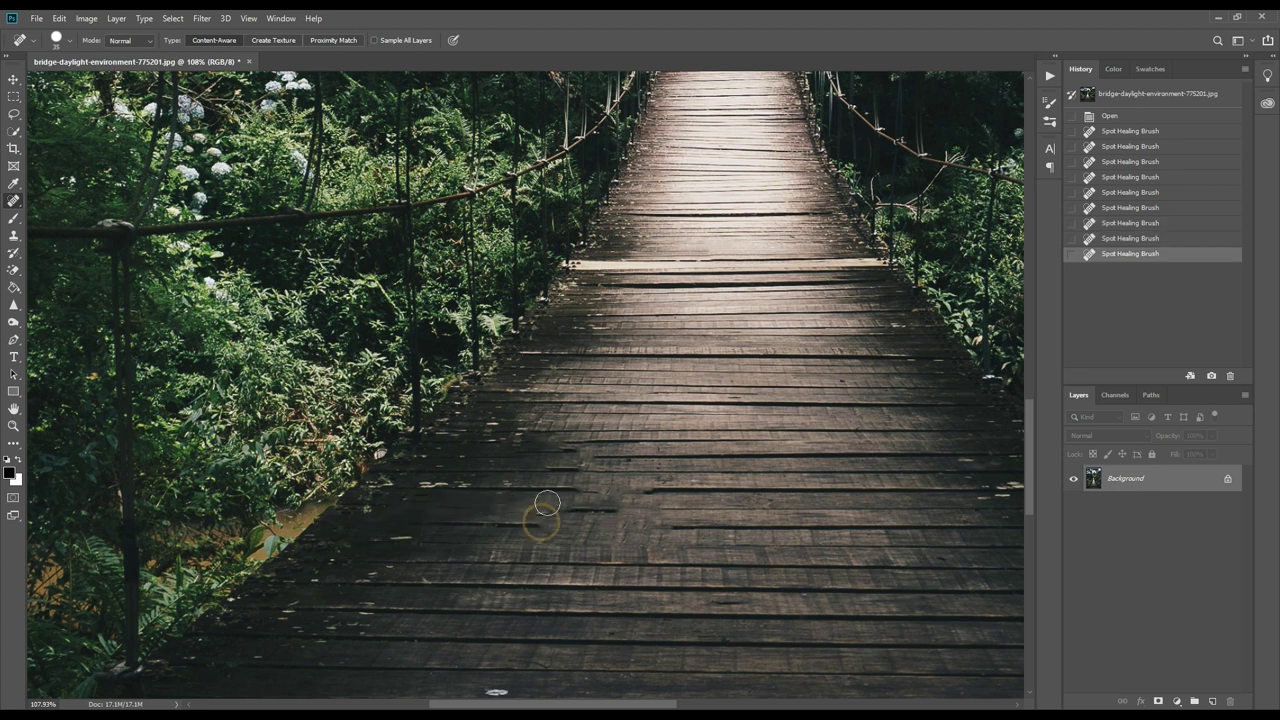
Step: Paint out the remaining dark debris and spots on the lower planks
scroll(645, 412, "down", 4)
scroll(653, 413, "up", 2)
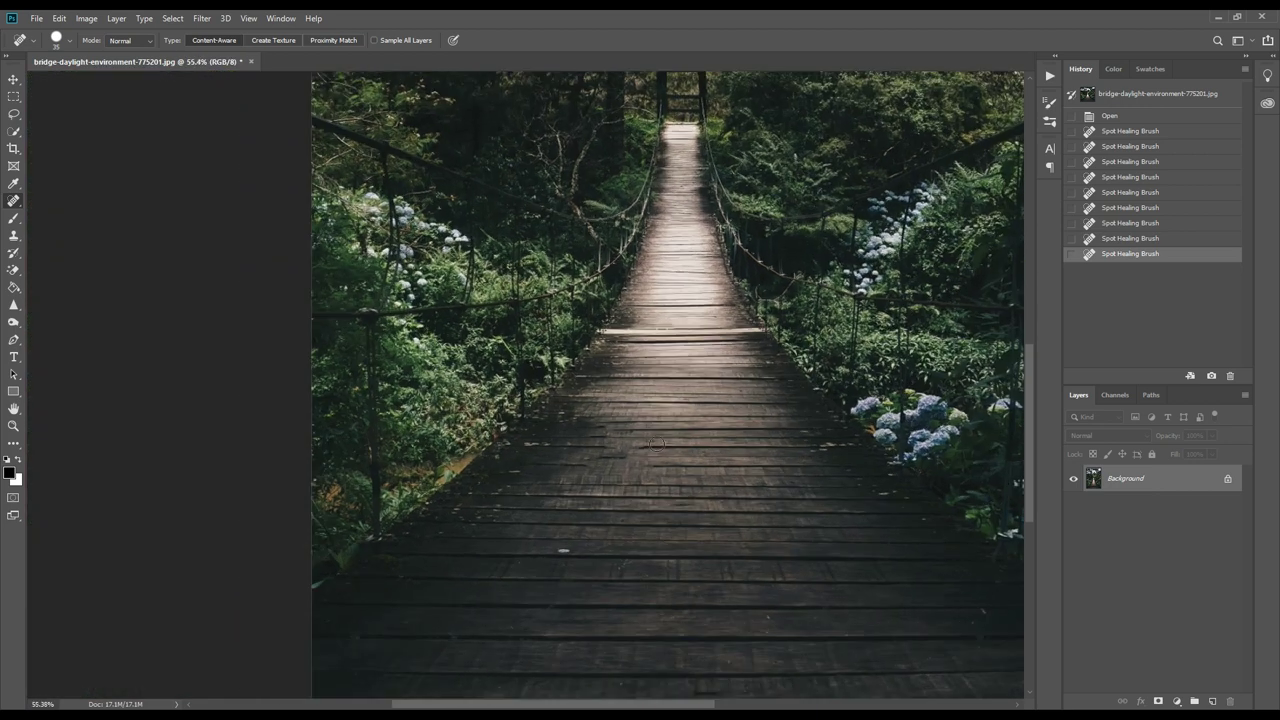
scroll(650, 490, "down", 2)
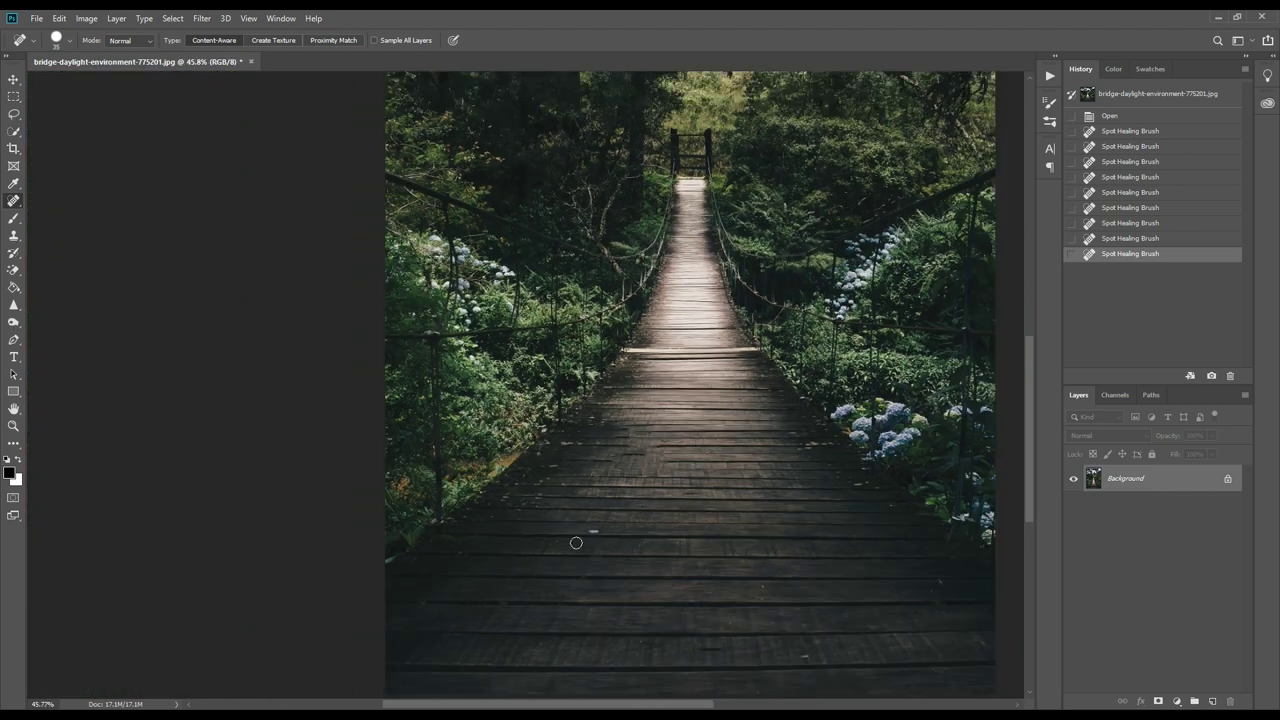
scroll(631, 543, "up", 4)
mouse_move(595, 512)
left_mouse_down()
mouse_move(580, 511)
mouse_move(618, 516)
left_mouse_up()
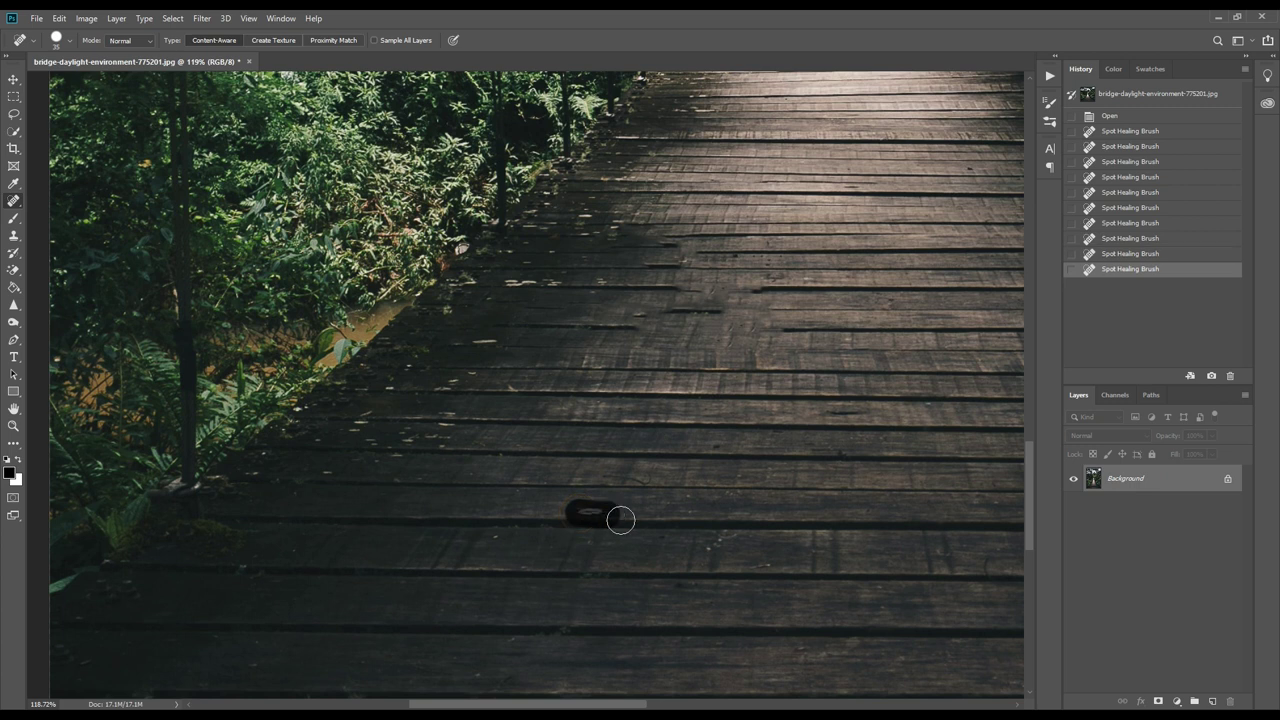
scroll(654, 490, "down", 4)
scroll(798, 564, "down", 1)
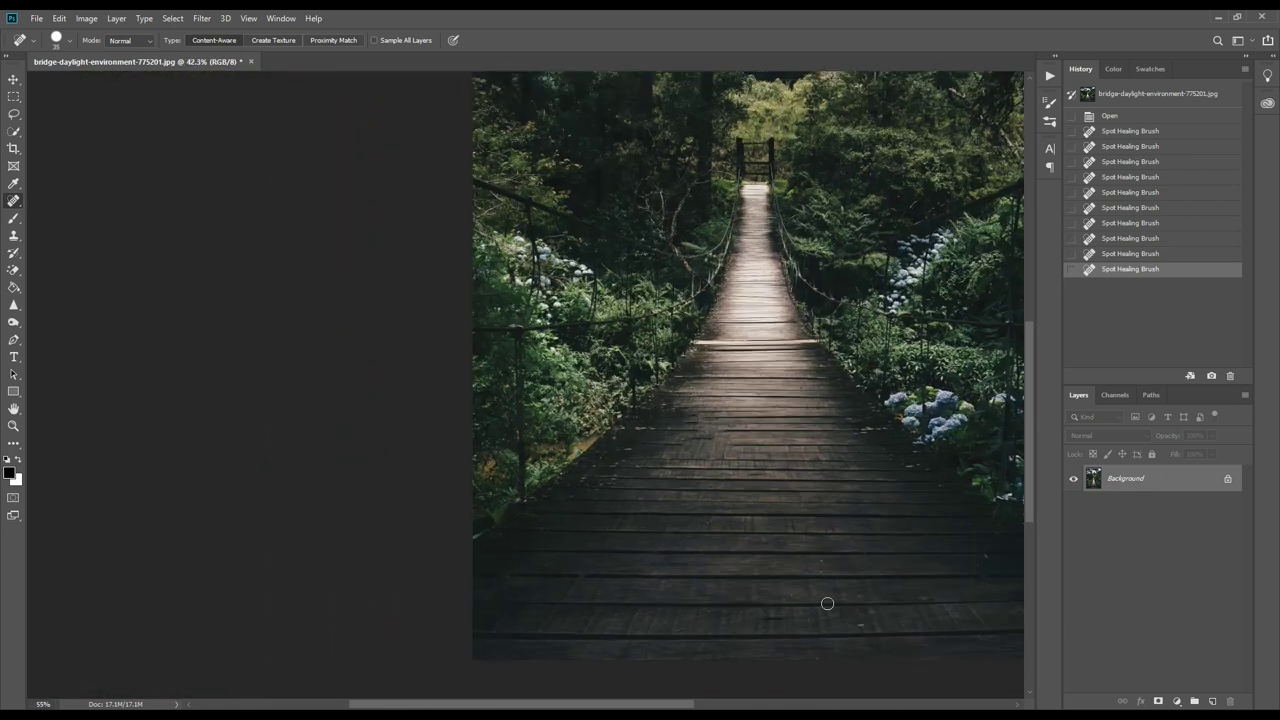
scroll(826, 603, "up", 1)
left_click_drag(746, 627, 806, 628)
left_click(865, 633)
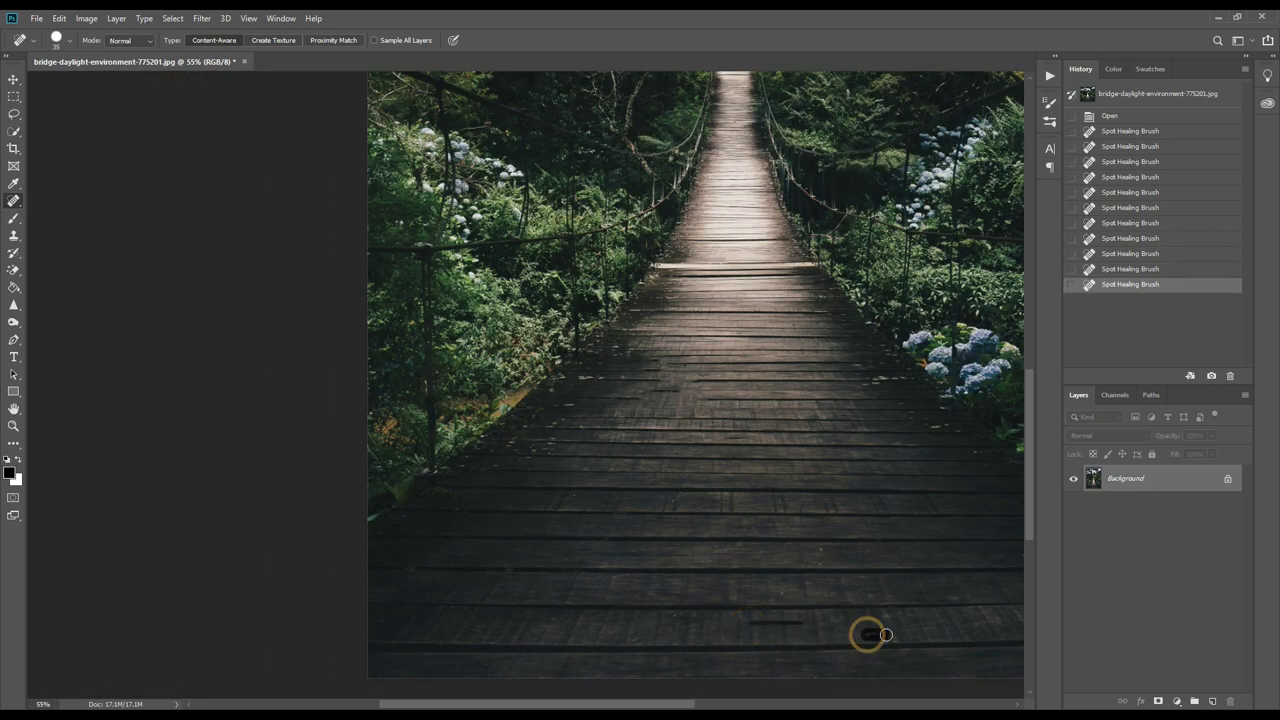
scroll(774, 634, "up", 4)
left_click_drag(729, 611, 849, 609)
scroll(674, 440, "down", 5)
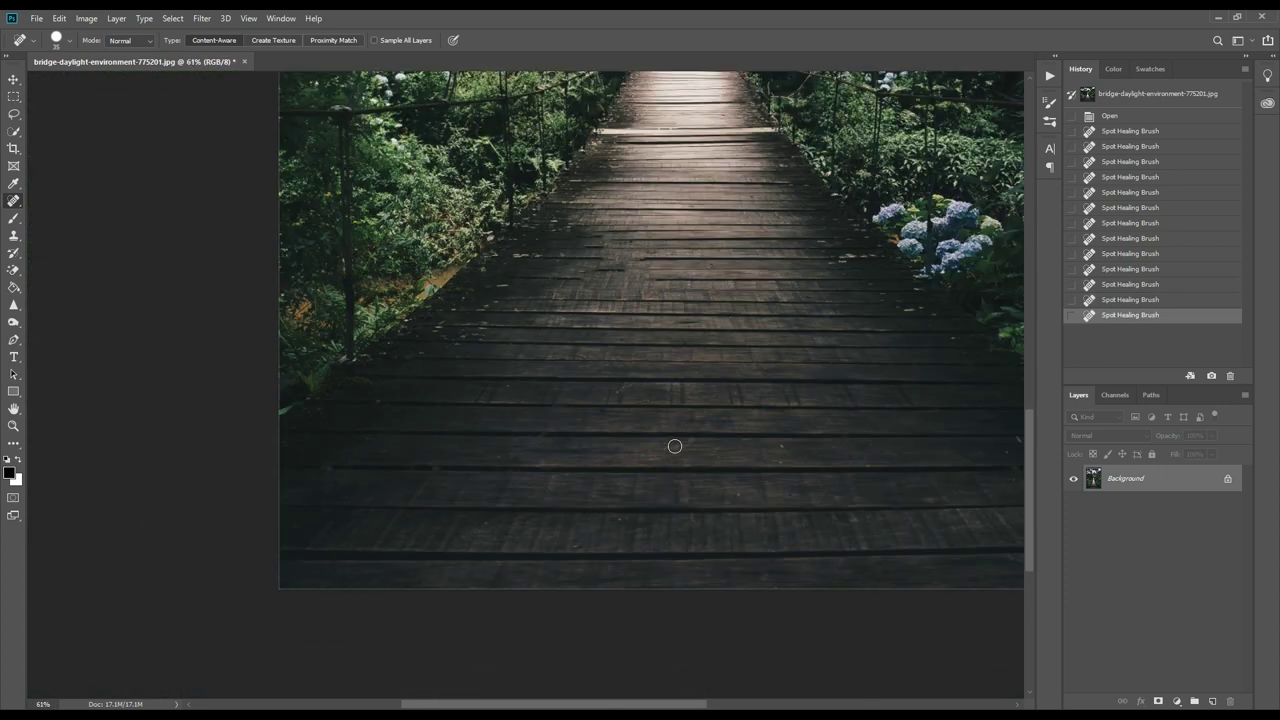
scroll(737, 409, "up", 2)
scroll(726, 434, "down", 2)
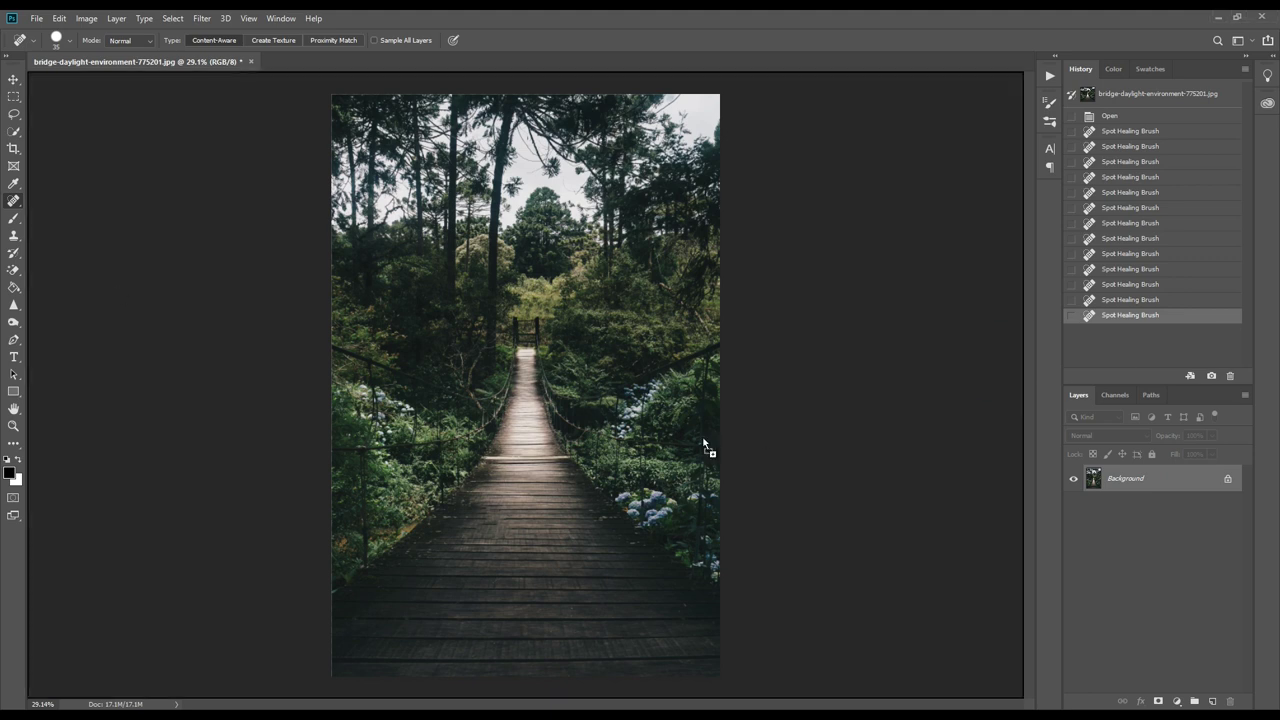
Step: Place the daytime-girl-hands-1414047 photo and scale it down to about 41%
left_click_drag(501, 474, 503, 479)
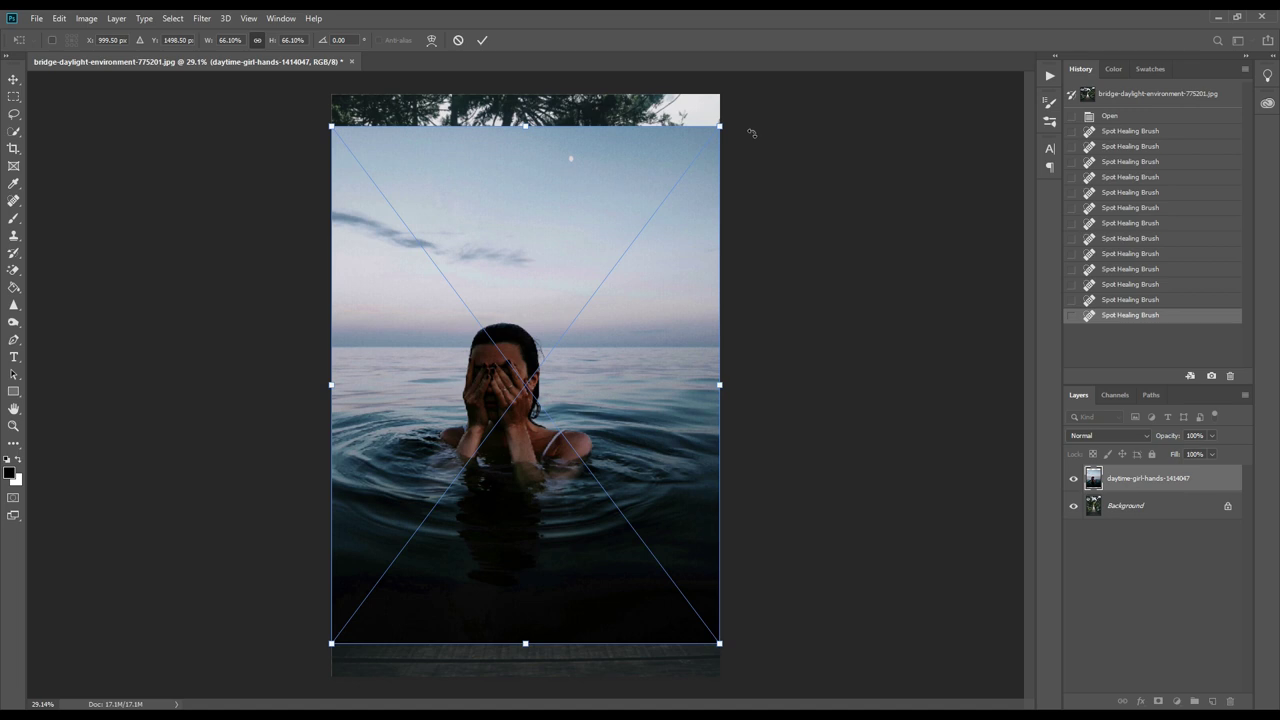
left_click_drag(723, 129, 623, 255)
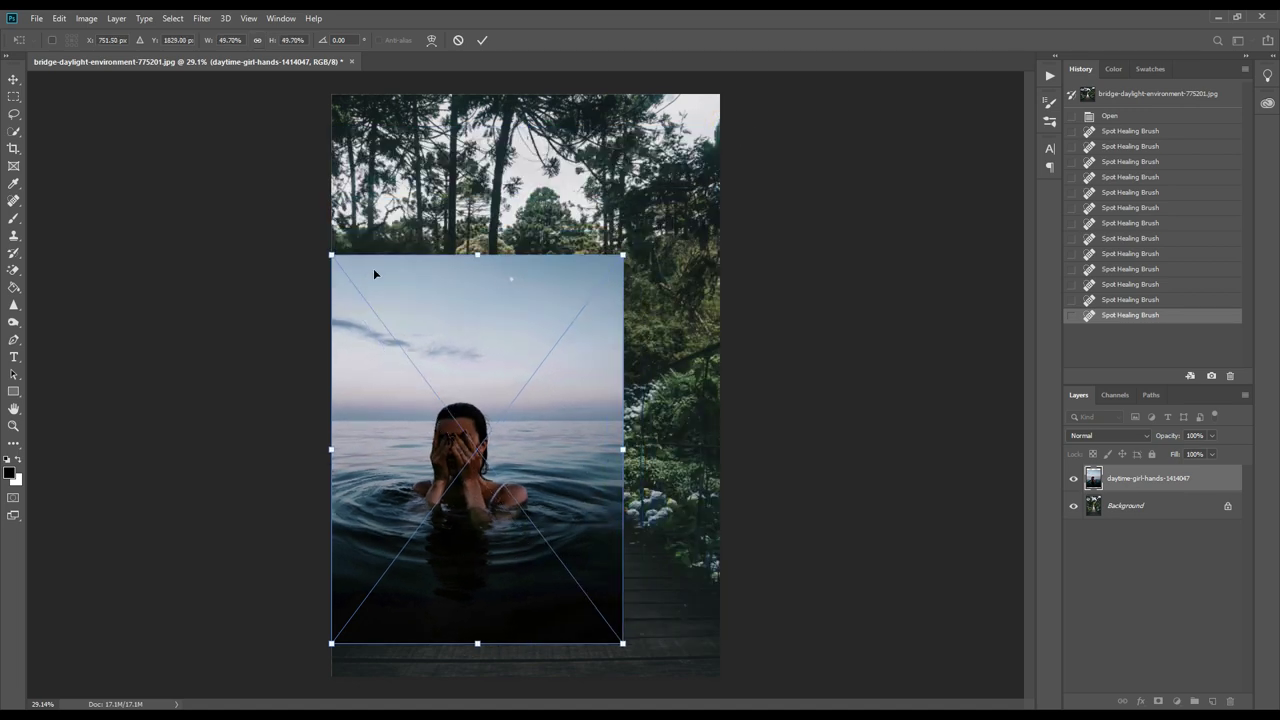
left_click_drag(319, 257, 424, 300)
left_click_drag(483, 406, 525, 408)
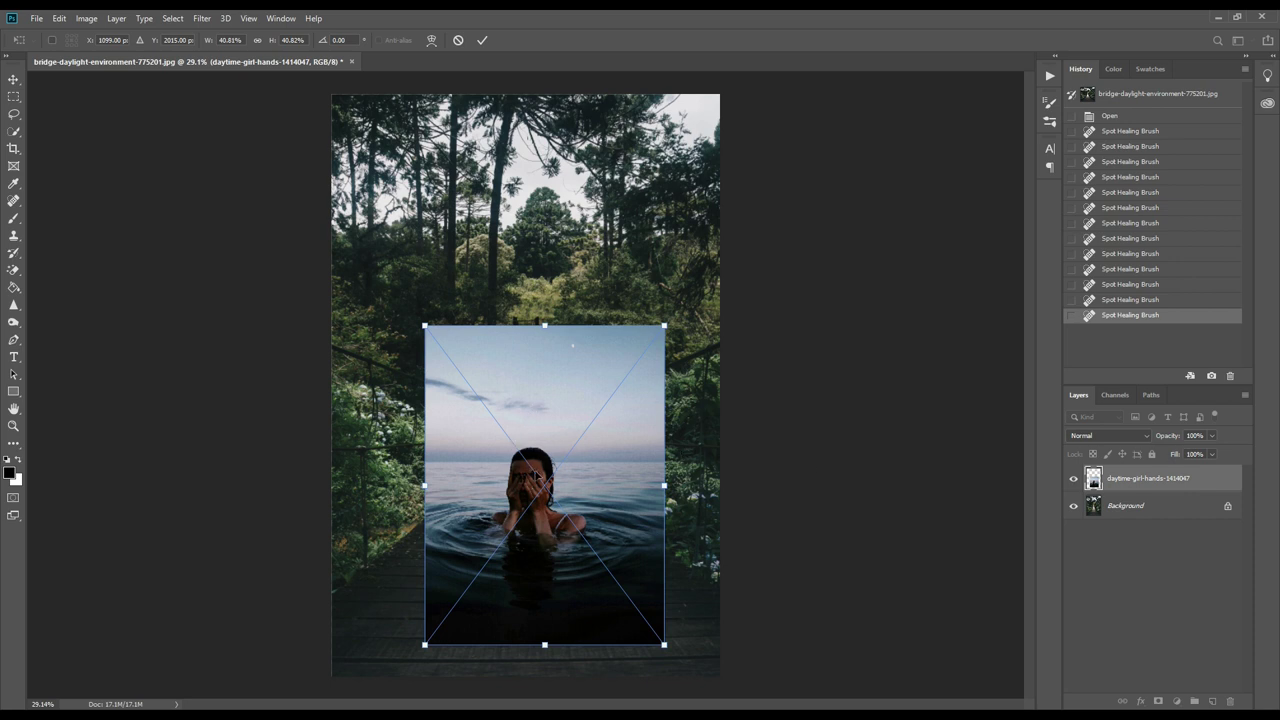
Step: Set the photo to 45% opacity, fine-tune its size and position over the bridge, and commit
left_click(1212, 440)
left_click_drag(1213, 452, 1180, 455)
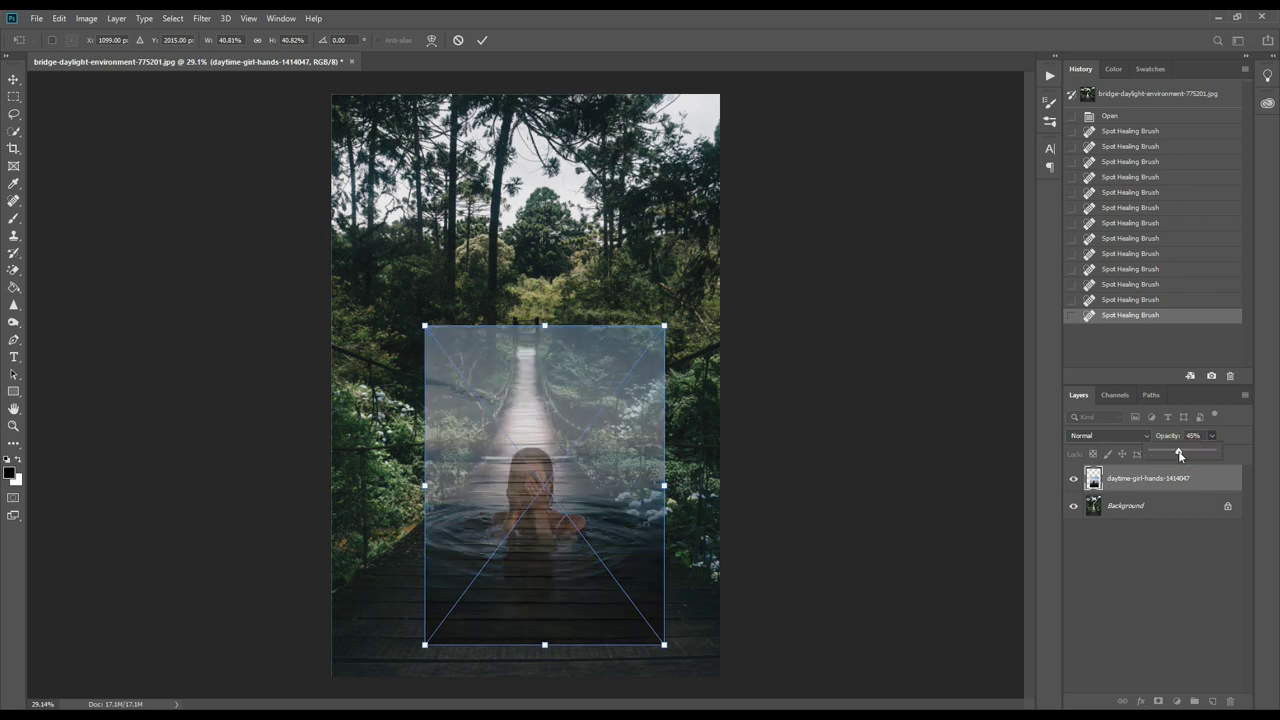
left_click(518, 515)
left_click_drag(515, 516, 510, 520)
left_click_drag(415, 488, 426, 488)
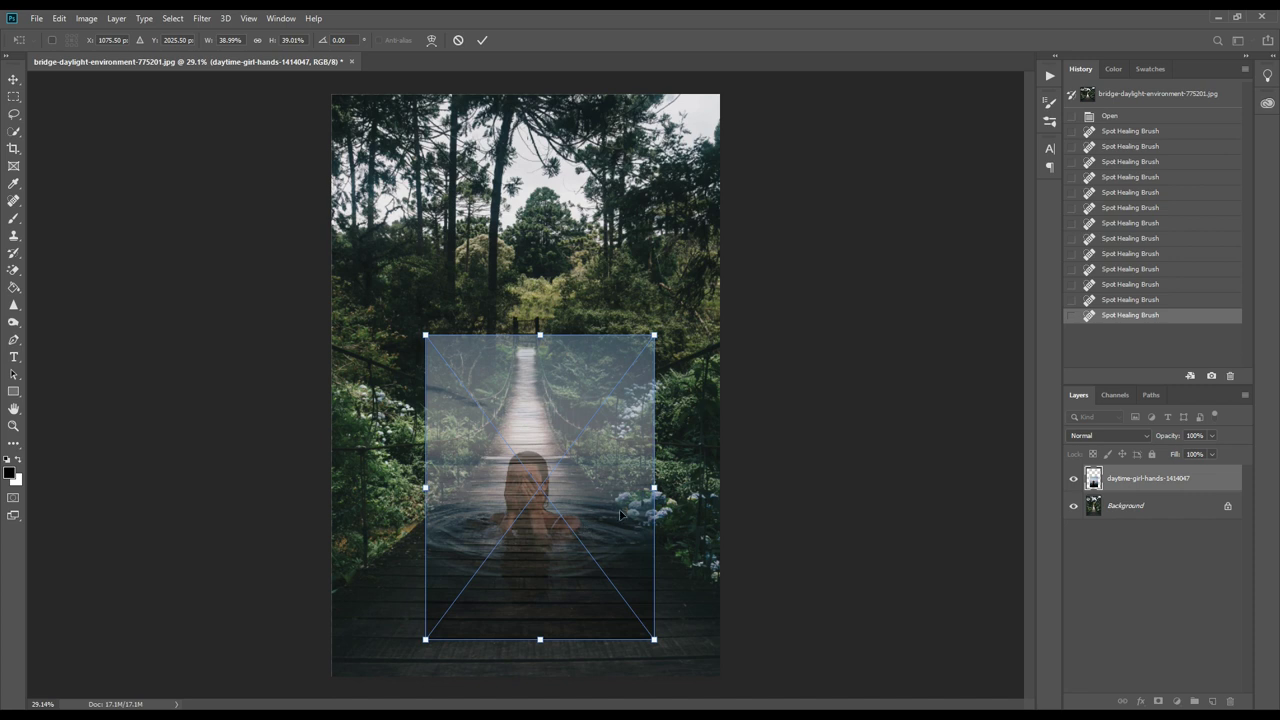
left_click_drag(651, 488, 645, 488)
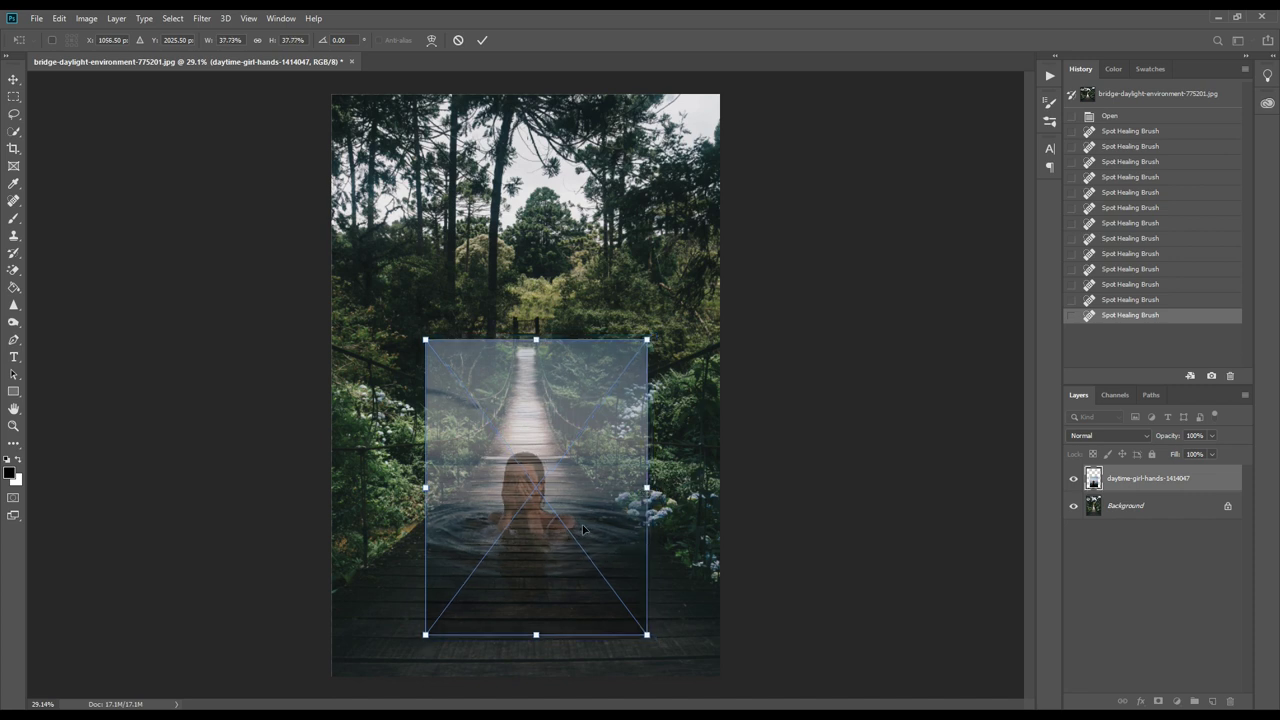
left_click_drag(543, 542, 545, 544)
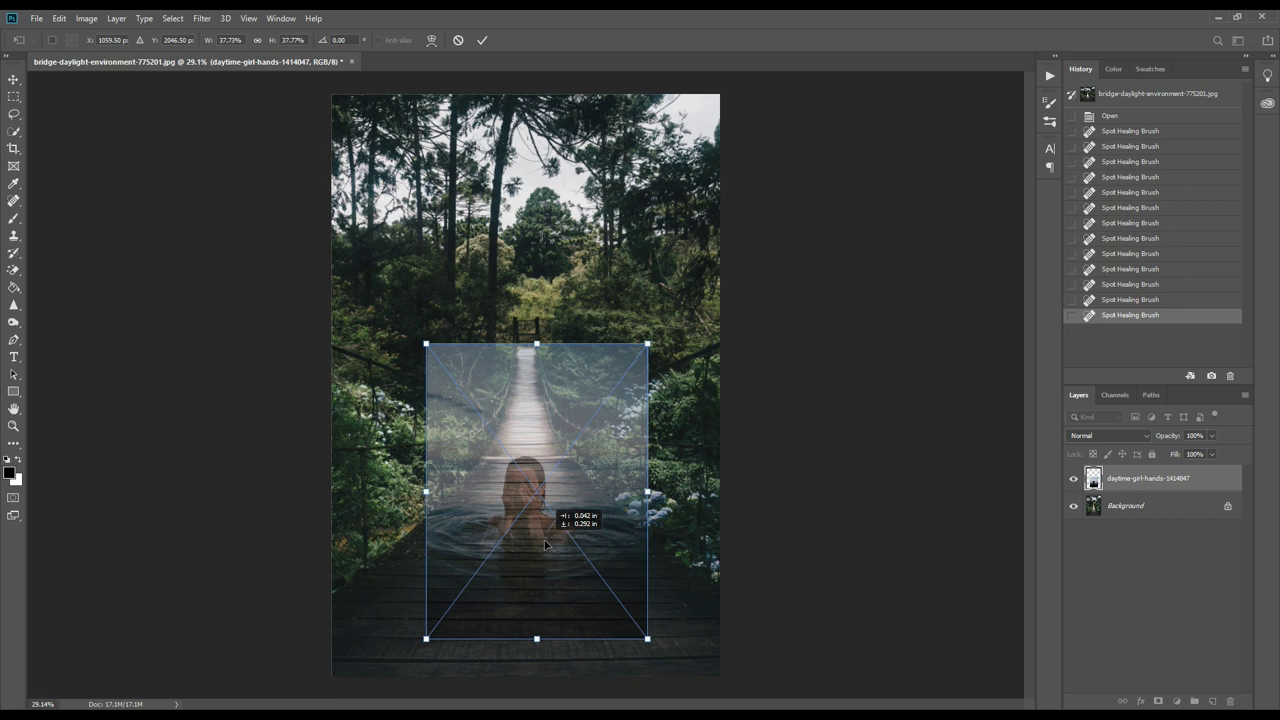
left_click_drag(545, 544, 545, 546)
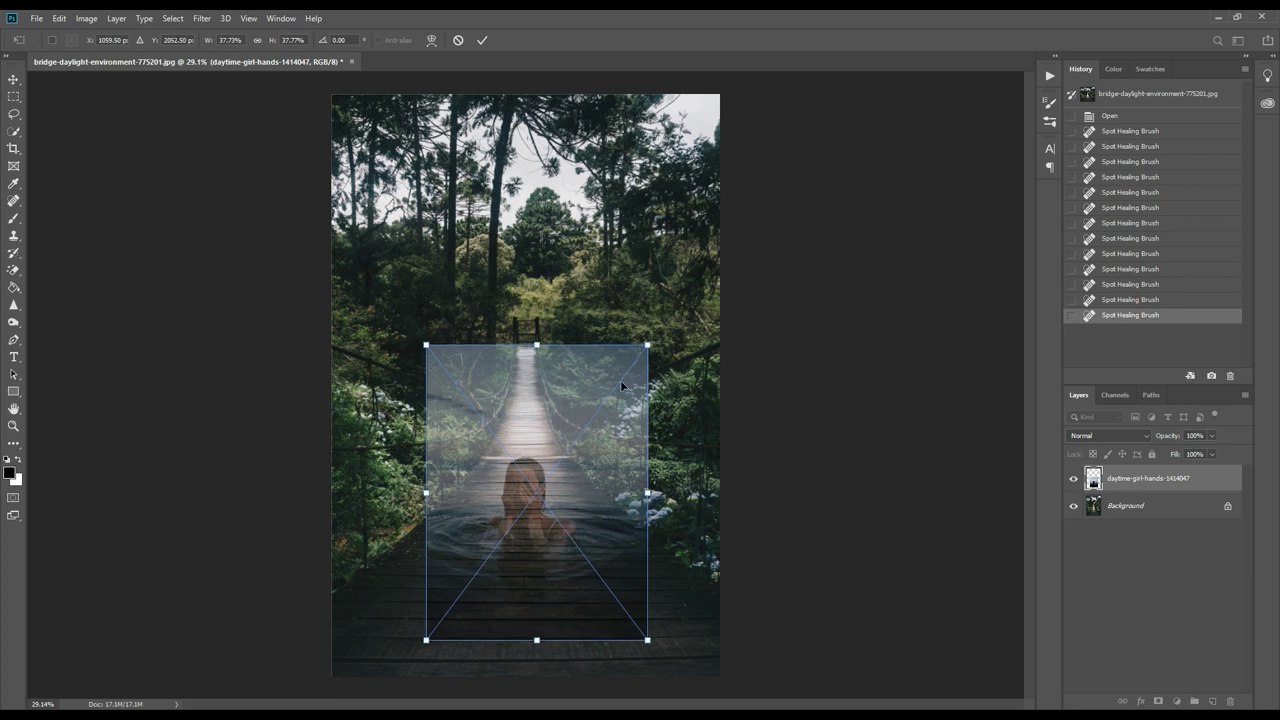
left_click(484, 41)
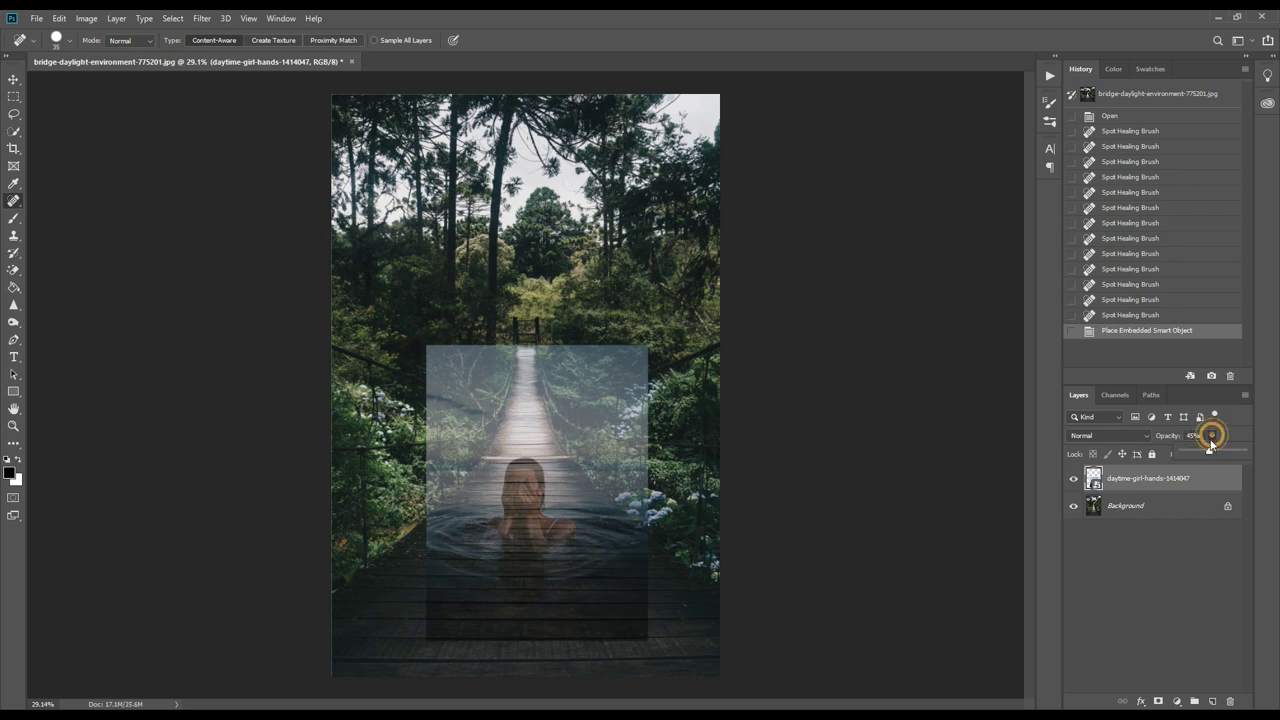
Step: Restore 100% opacity and quick-select the woman and nearby ripples with a 175 brush
left_click_drag(1210, 455, 1257, 449)
scroll(516, 526, "up", 3)
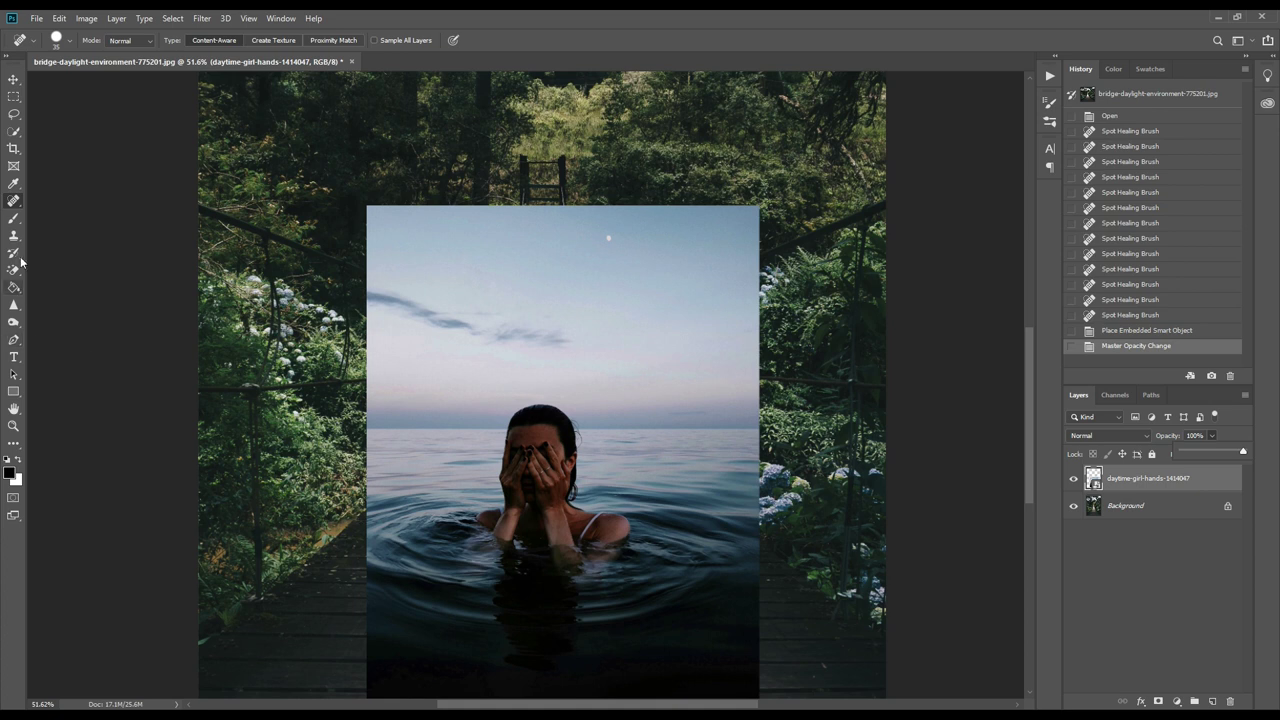
left_click(13, 133)
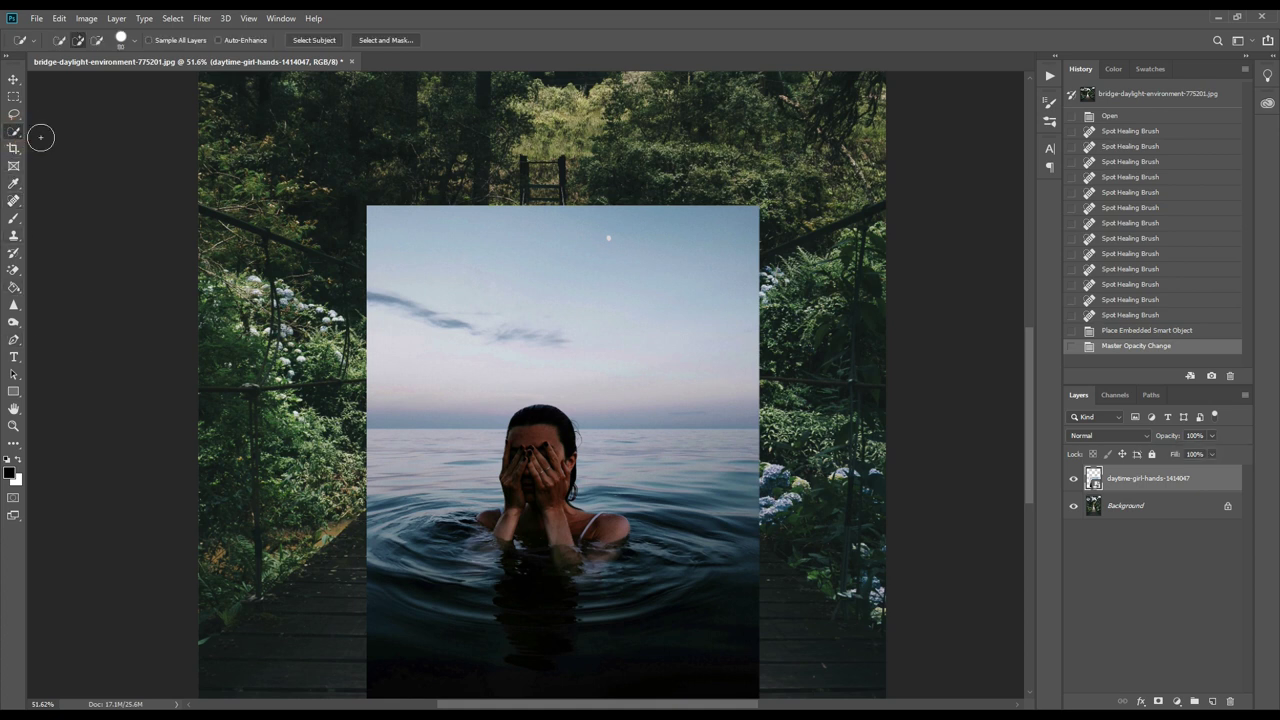
right_click(16, 134)
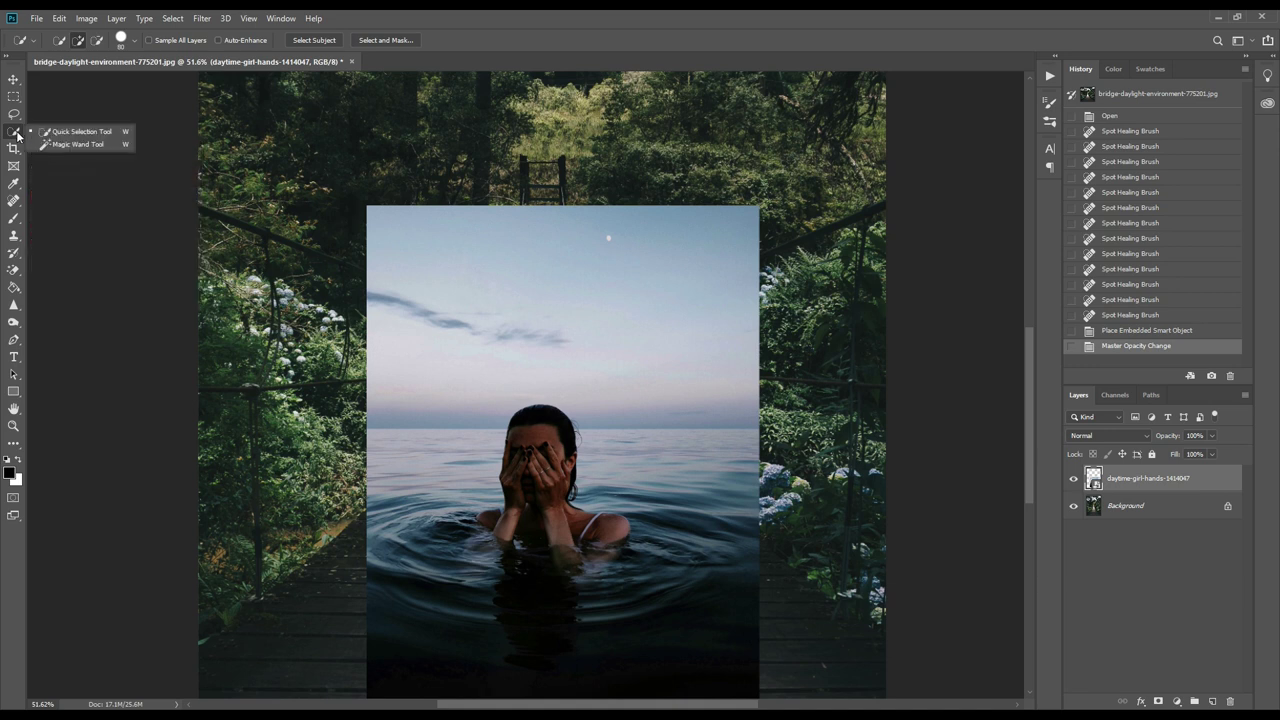
left_click(609, 26)
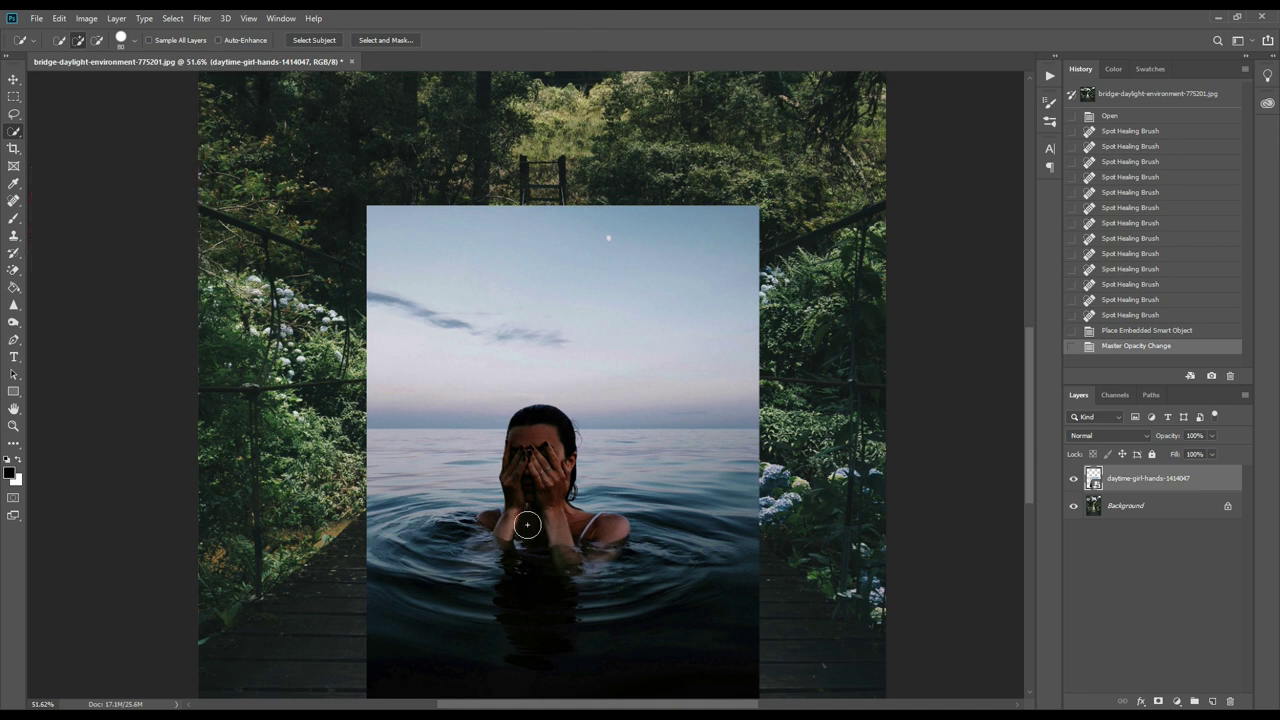
key("bracketright")
key("bracketright")
key("bracketright")
key("bracketright")
key("bracketright")
mouse_move(514, 522)
left_mouse_down()
mouse_move(552, 518)
mouse_move(601, 541)
mouse_move(563, 540)
left_mouse_up()
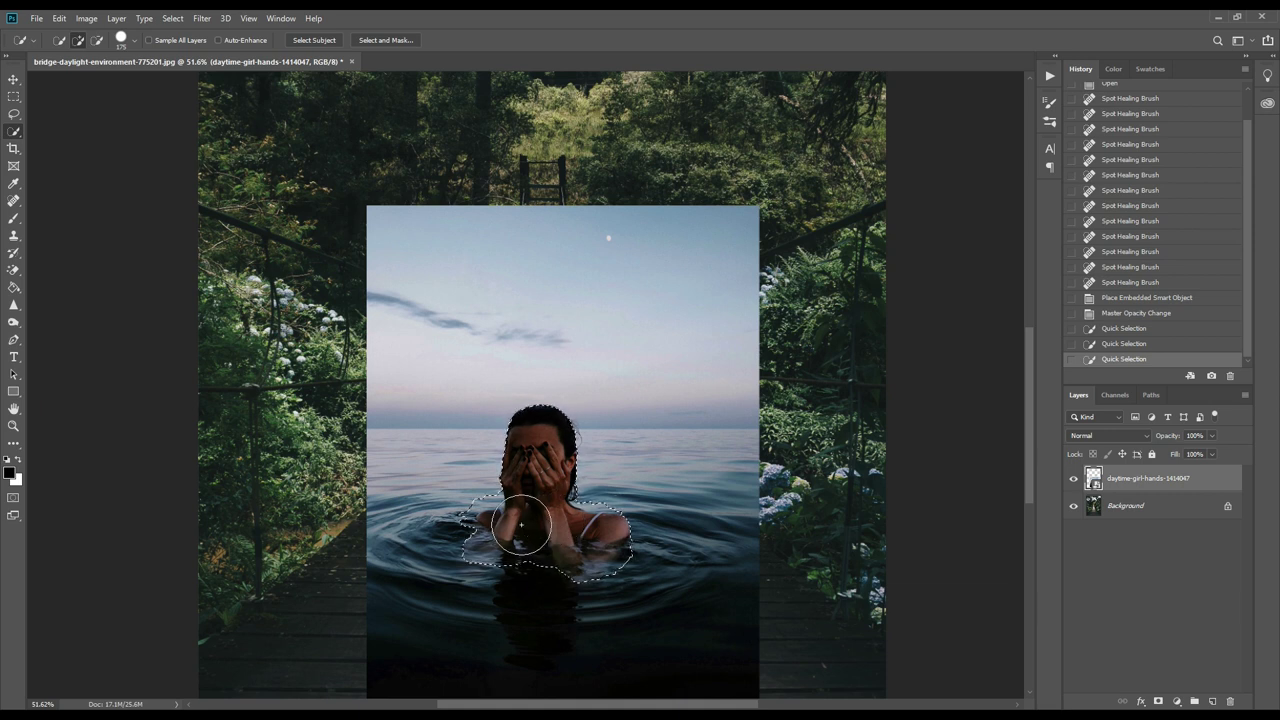
Step: Mask the photo to the selected woman, then paint white on the mask along the pool's edges
left_click(1158, 703)
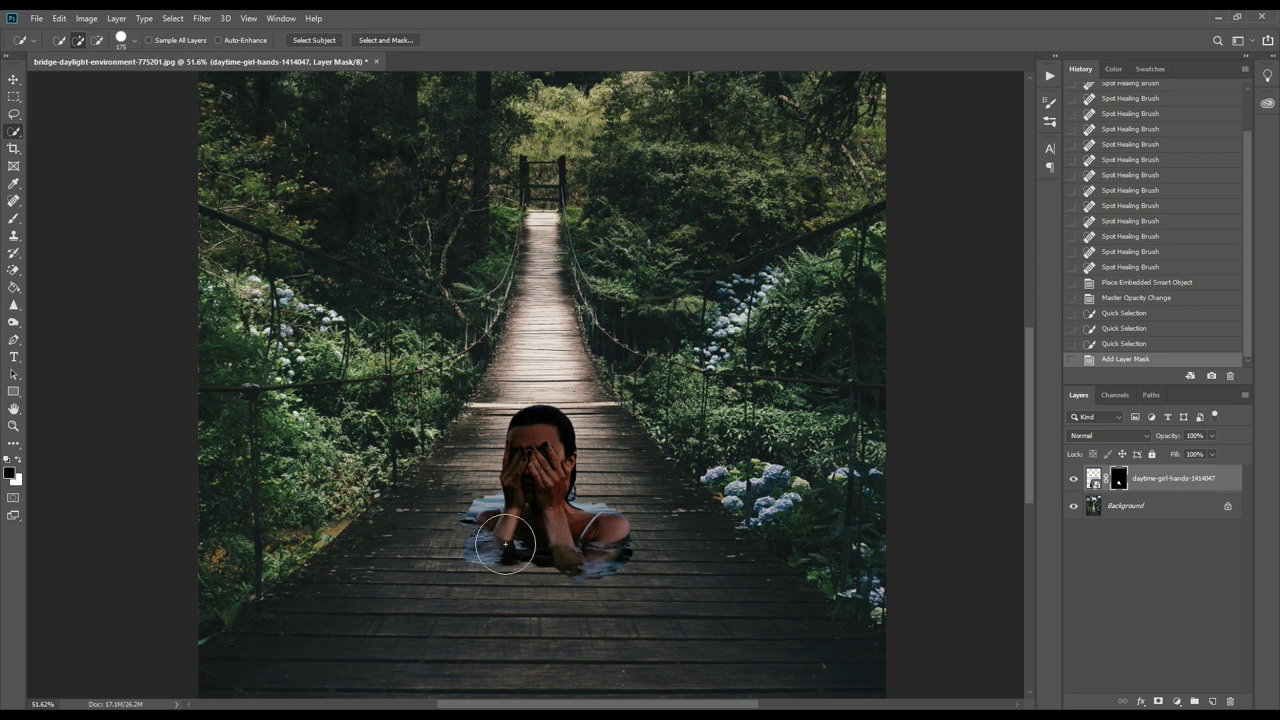
key("b")
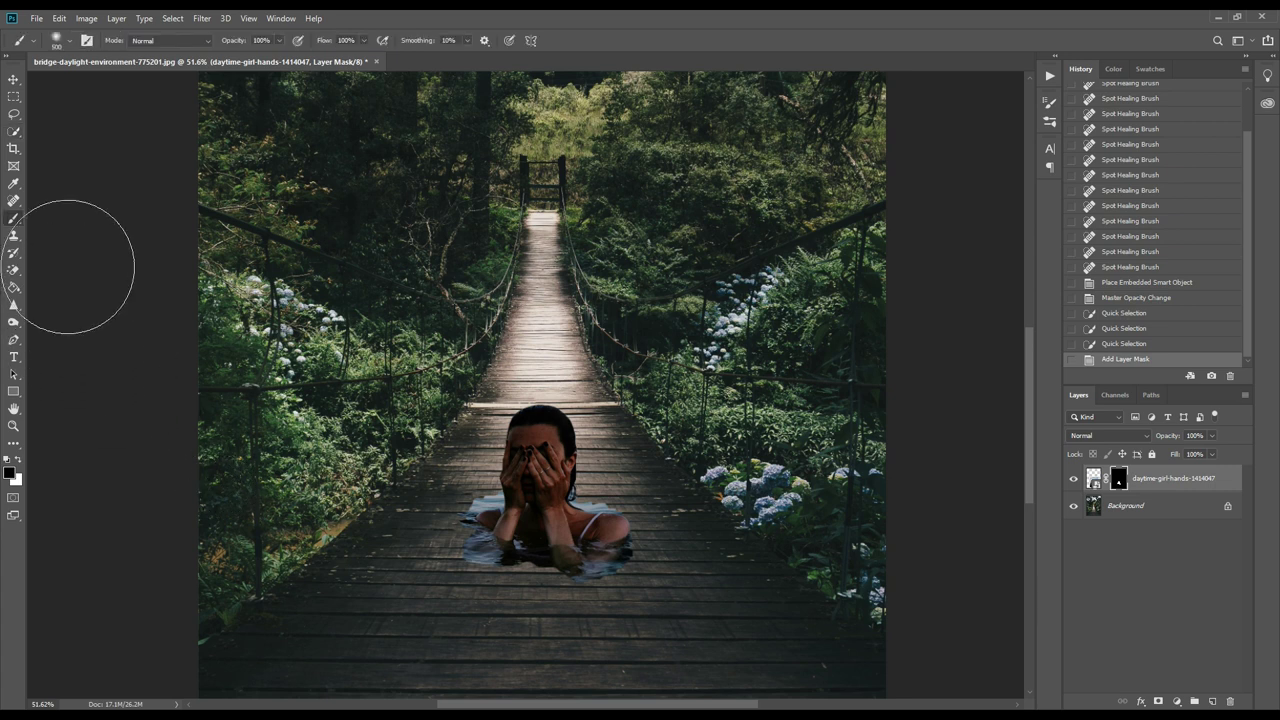
left_click(18, 459)
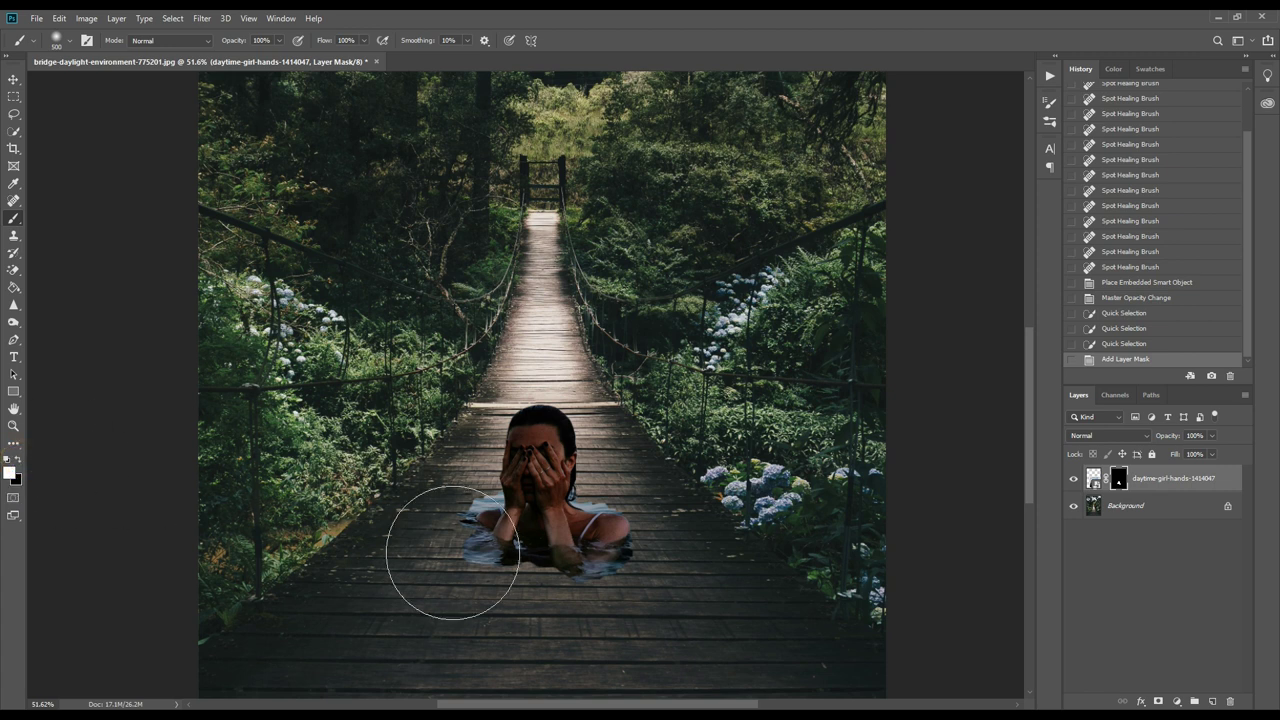
scroll(503, 547, "up", 1)
scroll(503, 547, "up", 1)
key("bracketleft")
key("bracketleft")
key("bracketleft")
key("bracketleft")
key("bracketleft")
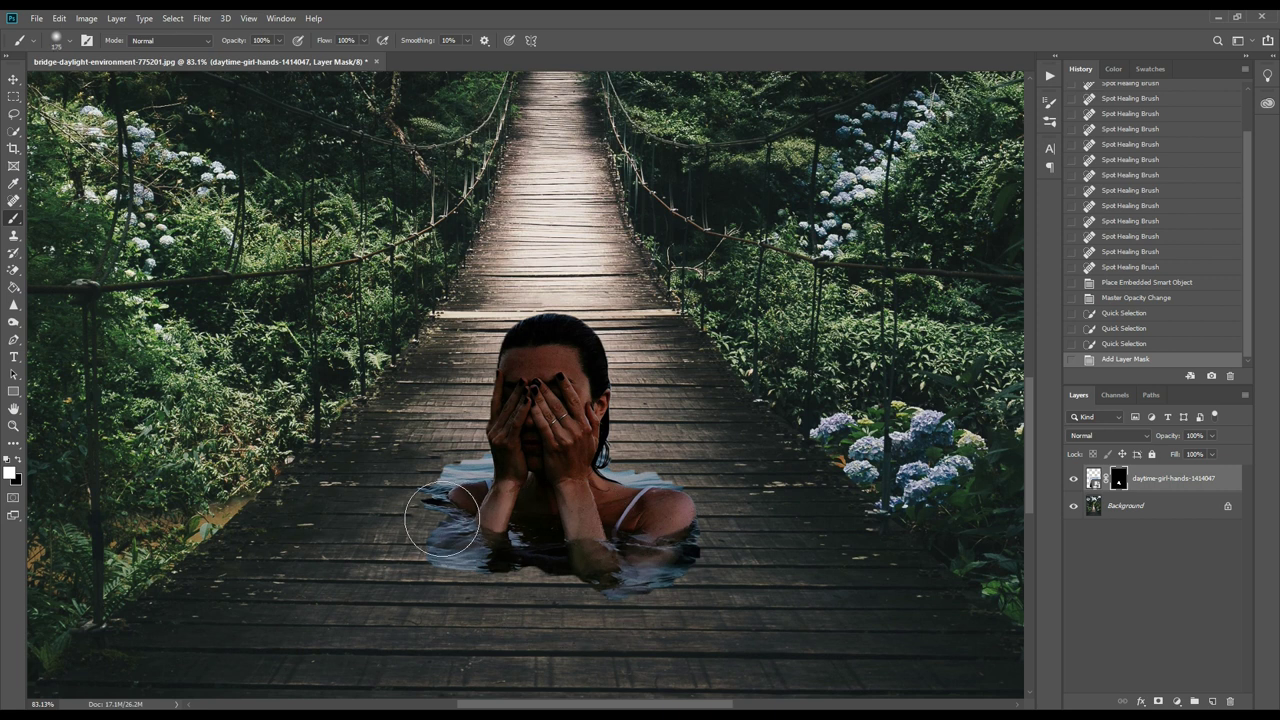
mouse_move(462, 520)
left_mouse_down()
mouse_move(422, 514)
mouse_move(440, 574)
mouse_move(598, 583)
mouse_move(562, 583)
mouse_move(605, 601)
mouse_move(706, 568)
mouse_move(675, 499)
mouse_move(716, 522)
mouse_move(676, 490)
mouse_move(530, 471)
mouse_move(414, 478)
mouse_move(375, 501)
mouse_move(410, 523)
mouse_move(378, 534)
mouse_move(430, 582)
mouse_move(375, 577)
mouse_move(467, 599)
mouse_move(457, 592)
mouse_move(535, 587)
mouse_move(565, 591)
mouse_move(525, 600)
mouse_move(641, 602)
mouse_move(700, 568)
mouse_move(734, 505)
mouse_move(746, 560)
mouse_move(691, 590)
mouse_move(646, 591)
mouse_move(619, 546)
mouse_move(625, 520)
mouse_move(620, 550)
mouse_move(576, 564)
mouse_move(585, 521)
mouse_move(568, 556)
mouse_move(524, 563)
mouse_move(675, 582)
mouse_move(635, 575)
left_mouse_up()
scroll(620, 545, "down", 2)
scroll(570, 556, "up", 1)
scroll(558, 530, "down", 1)
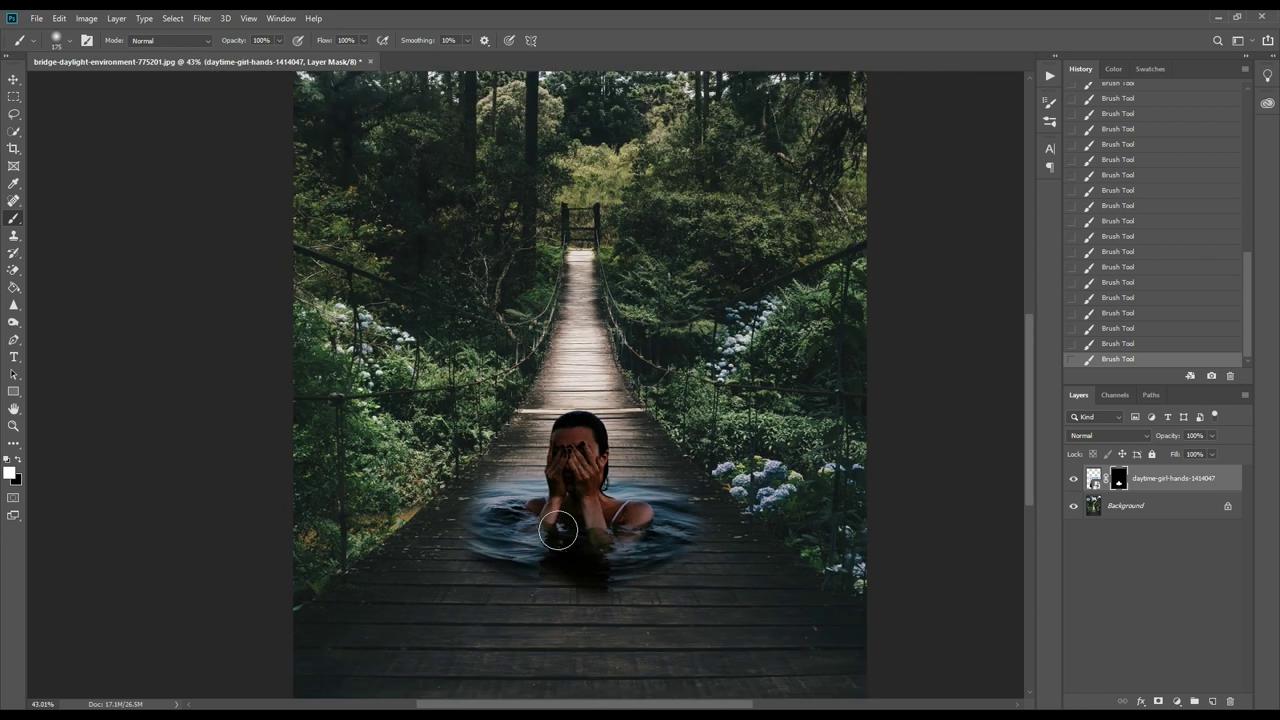
scroll(558, 530, "up", 1)
scroll(558, 530, "down", 1)
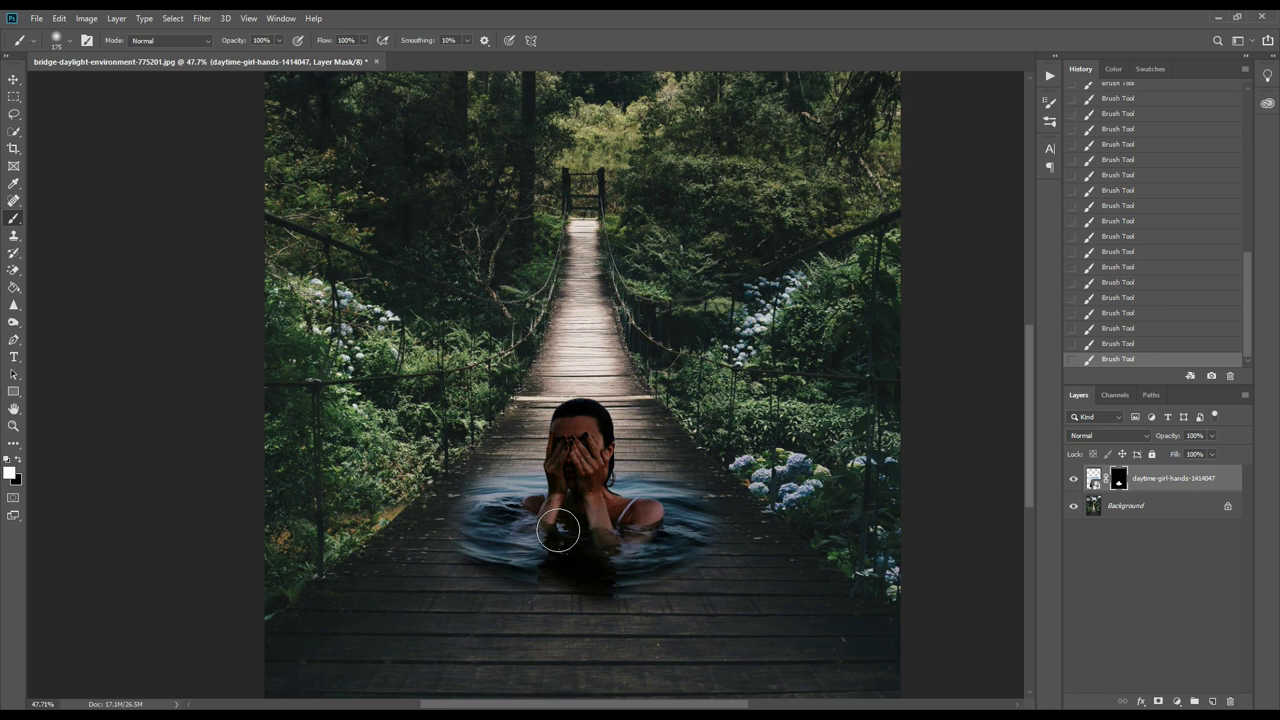
scroll(558, 533, "down", 5)
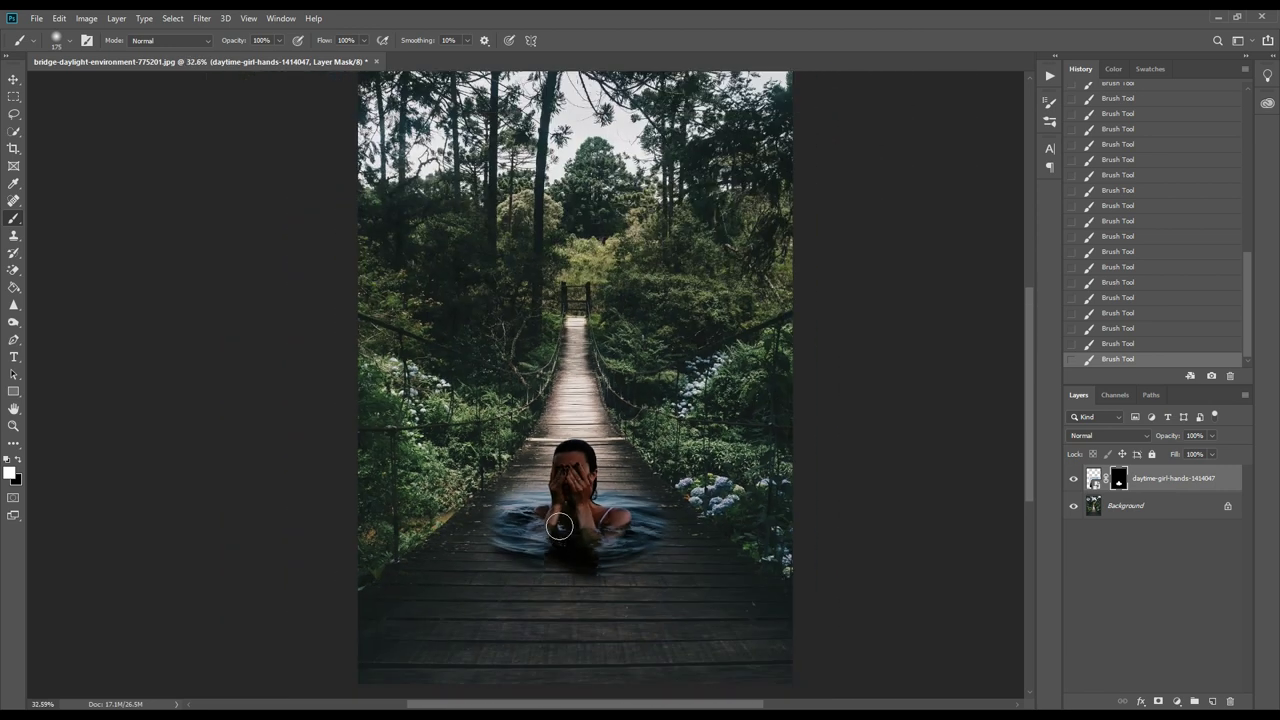
scroll(559, 527, "down", 2)
scroll(515, 530, "up", 1)
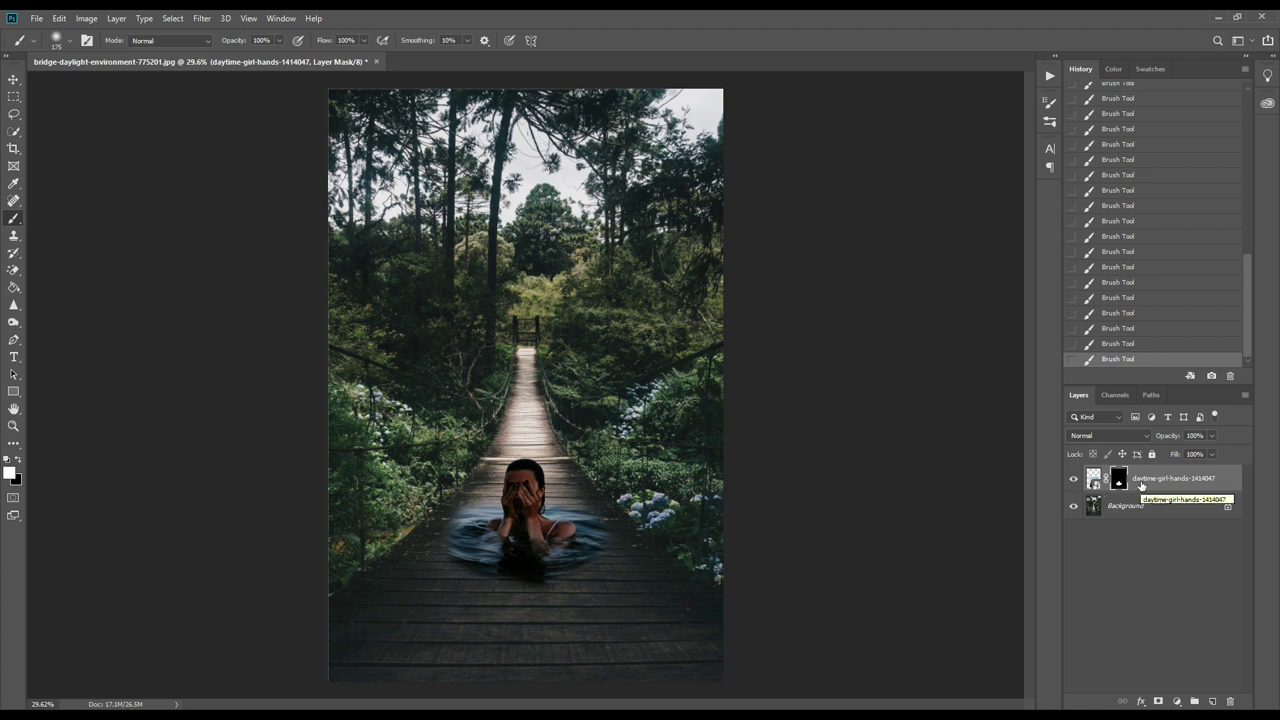
Step: Duplicate the woman-in-water layer with Ctrl+J and reselect the original layer
key("ctrl+2")
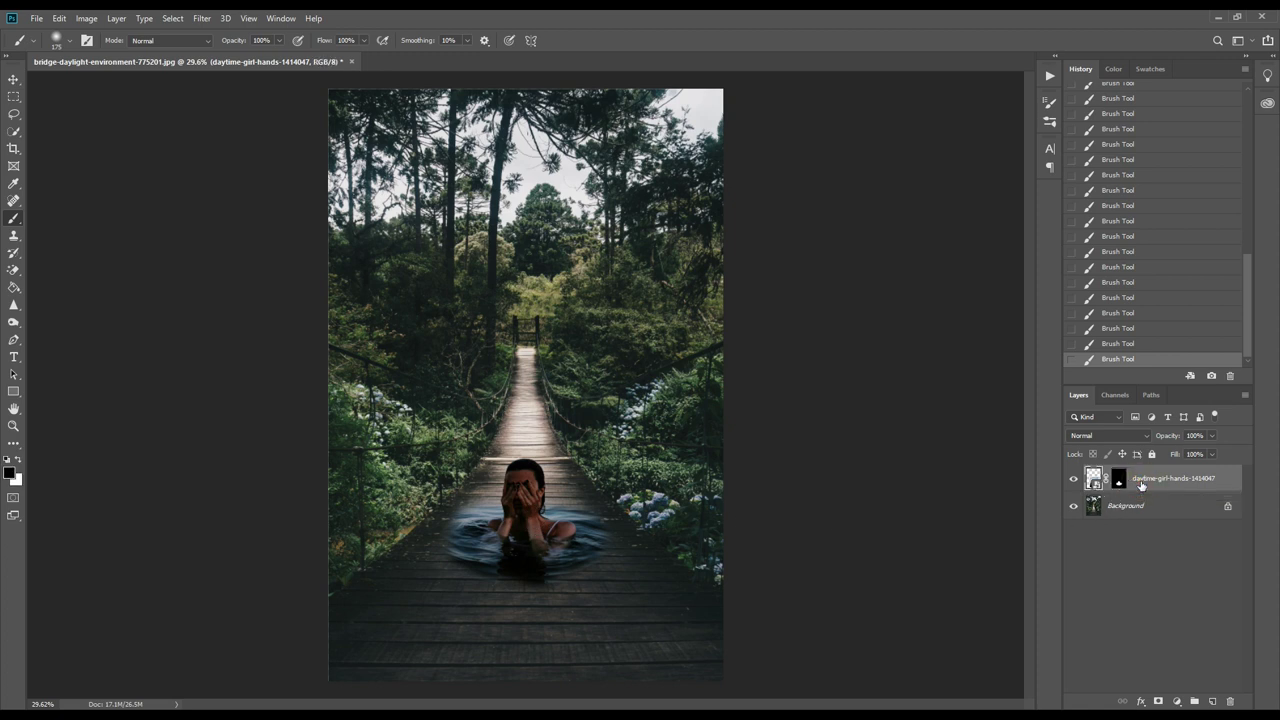
key("ctrl+j")
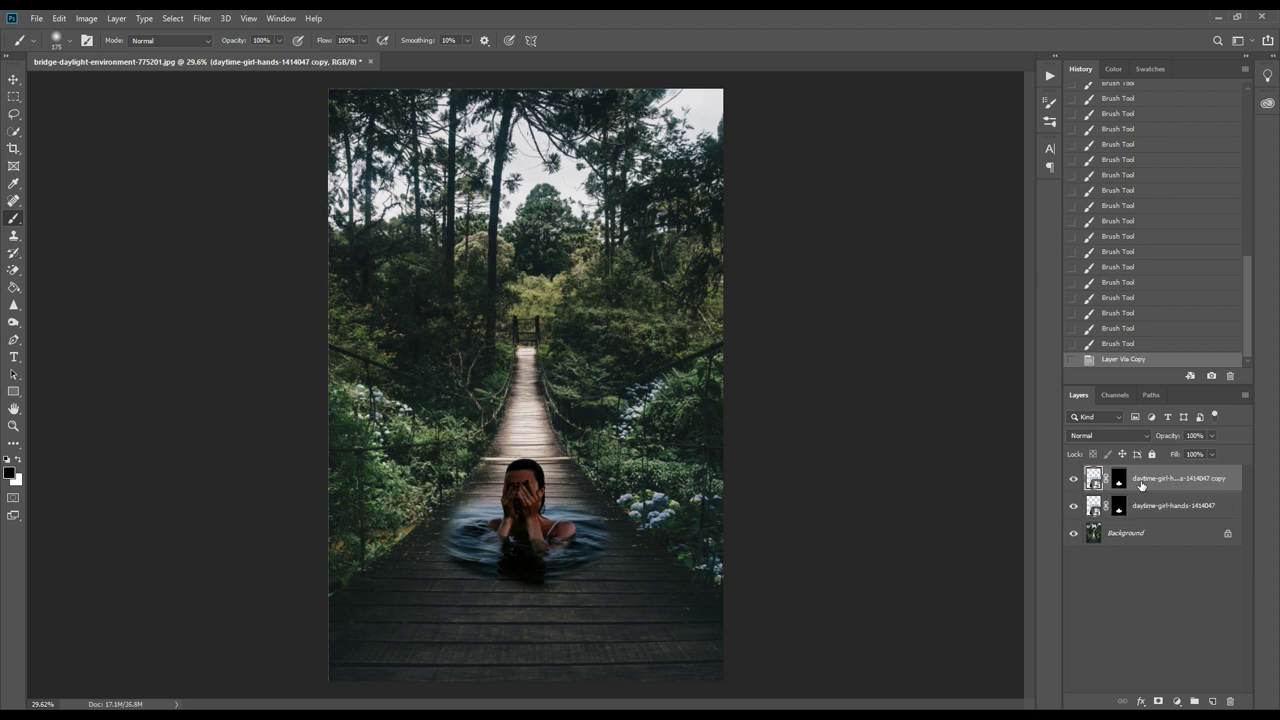
left_click(1148, 508)
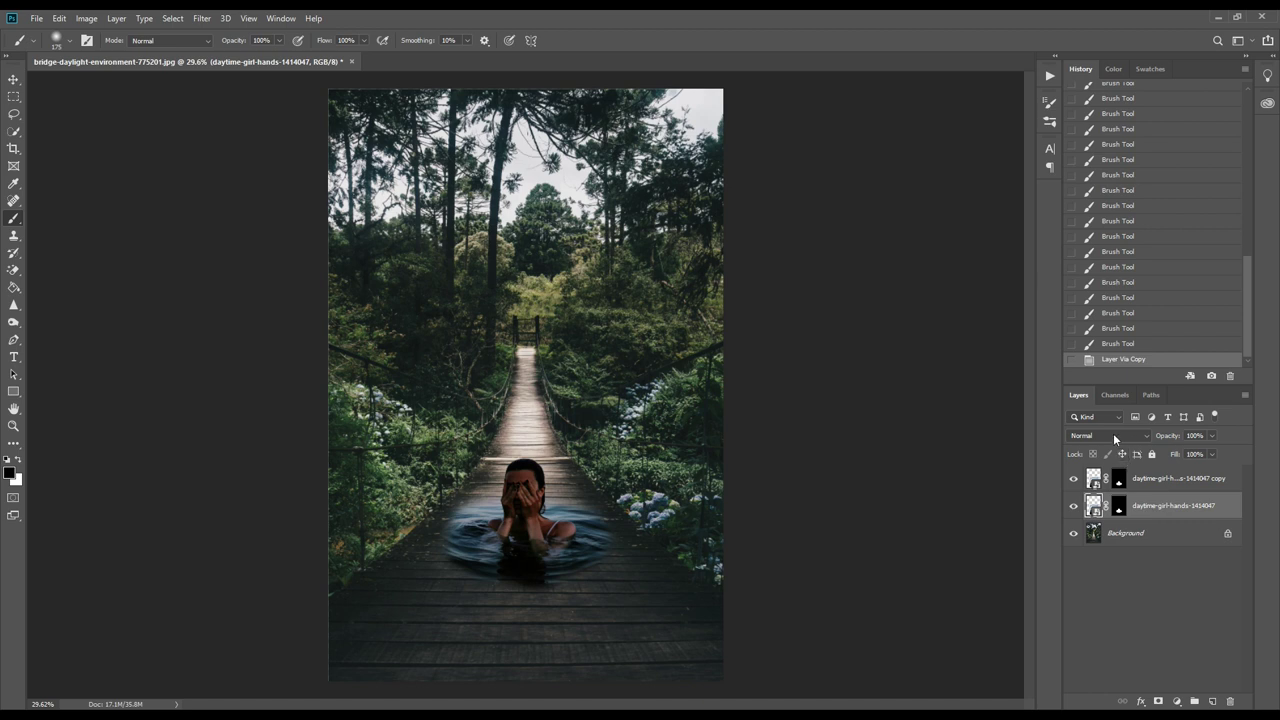
Step: Set the original woman layer to Hard Light blending at about 61% opacity
left_click(1112, 436)
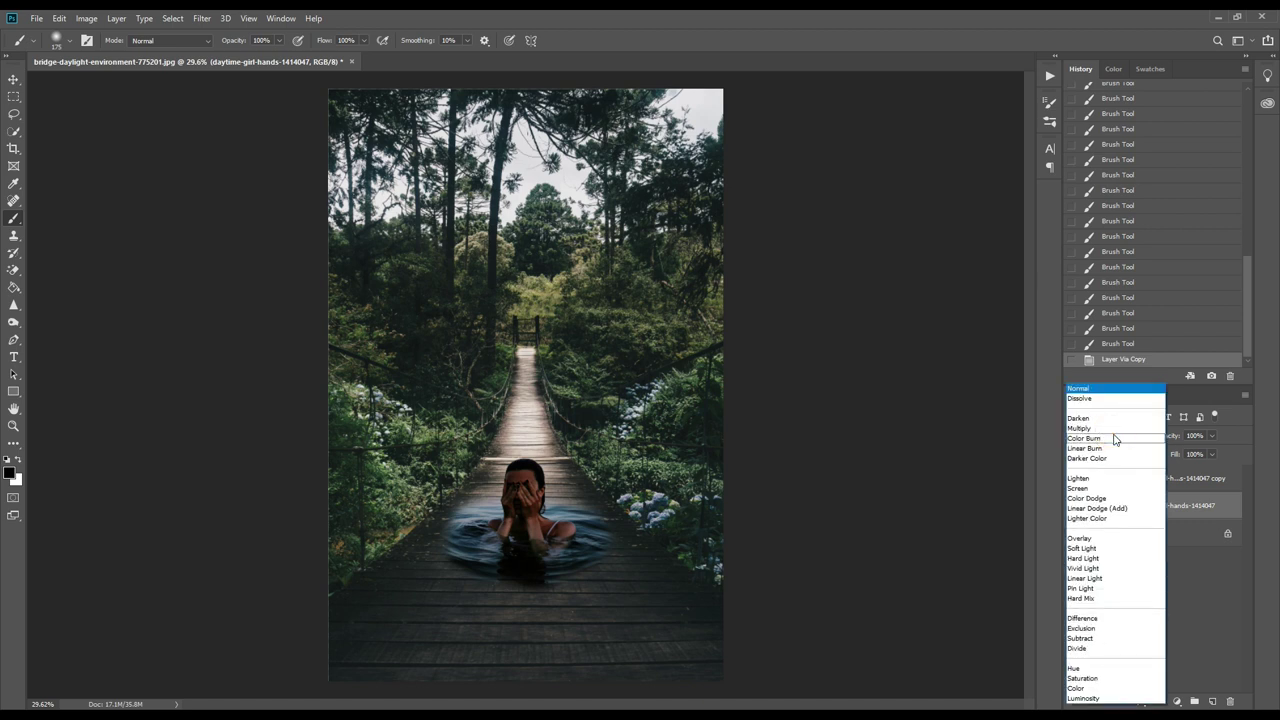
left_click(1107, 560)
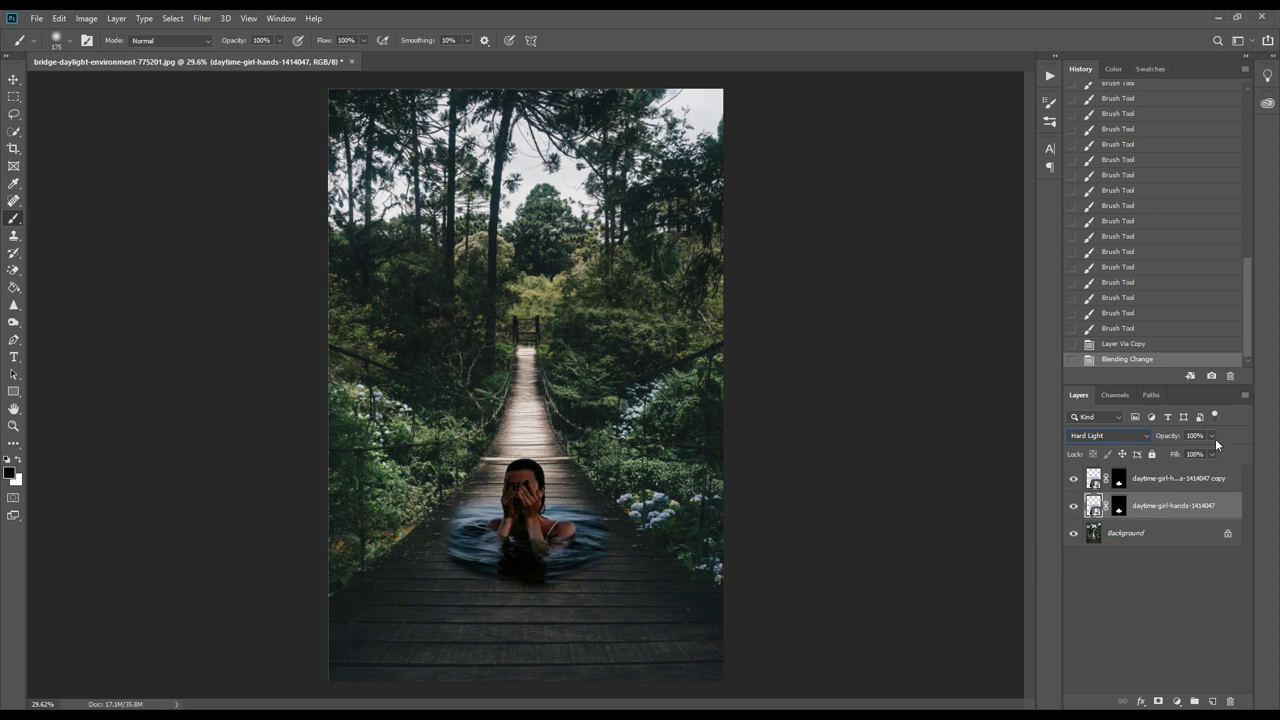
left_click(1212, 436)
left_click_drag(1198, 460, 1189, 458)
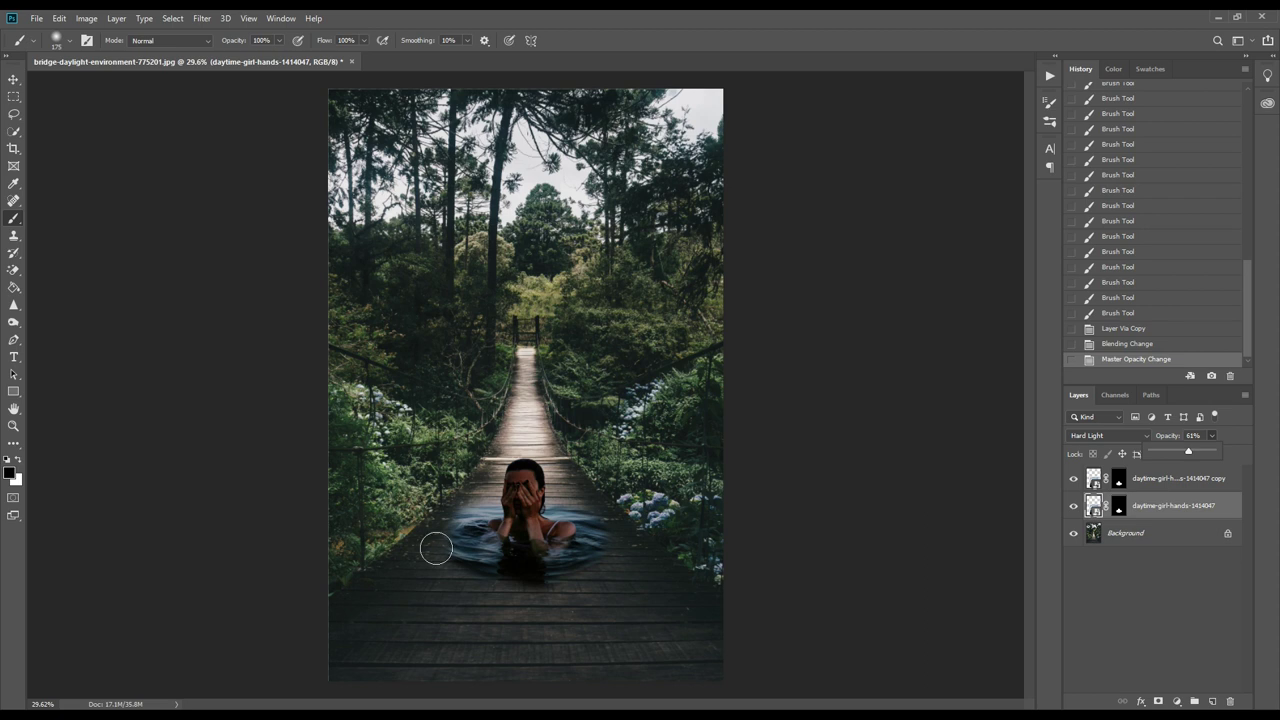
scroll(437, 547, "up", 5)
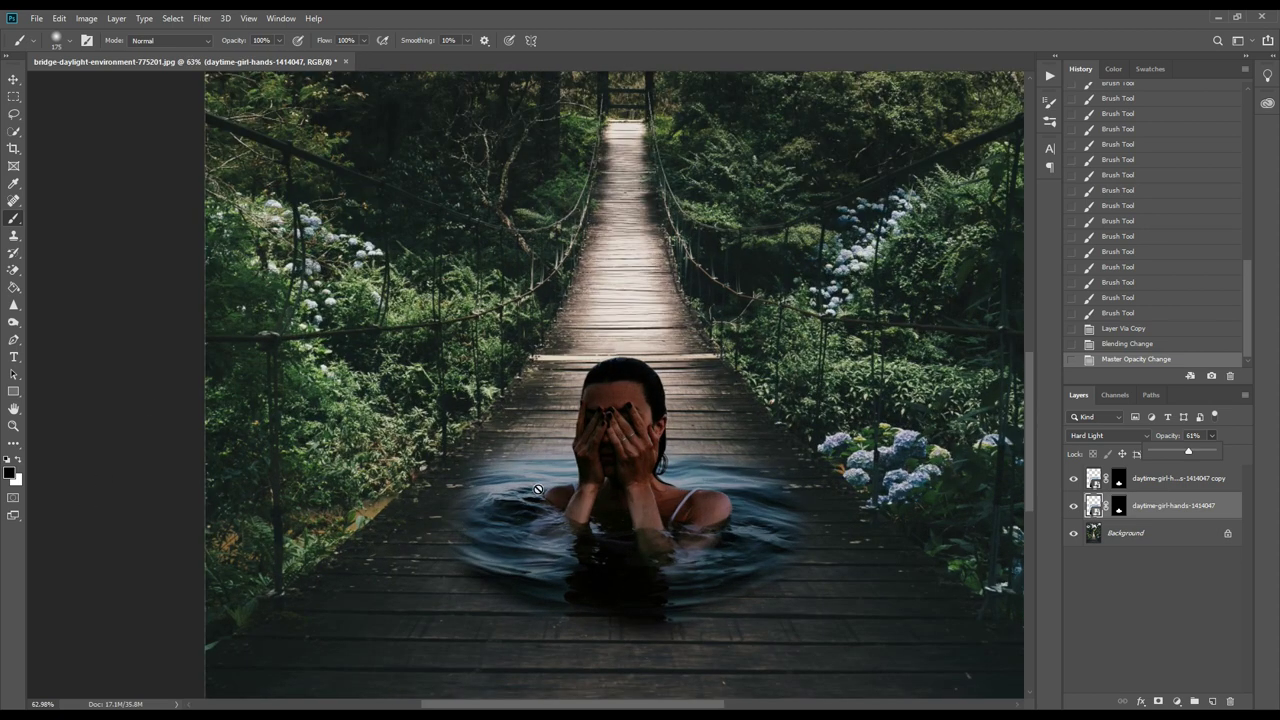
Step: Paint white on the Hard Light layer's mask around the pool's left, bottom and right edges
left_click(1119, 507)
key("x")
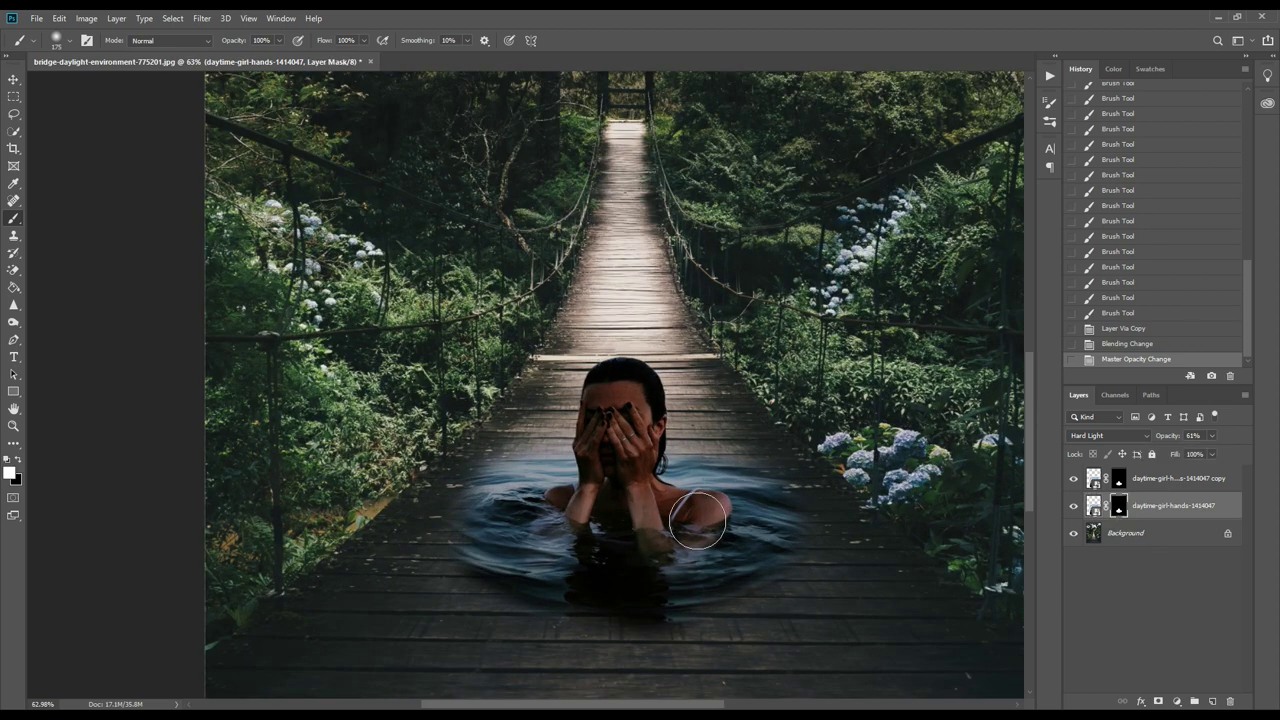
key("bracketright")
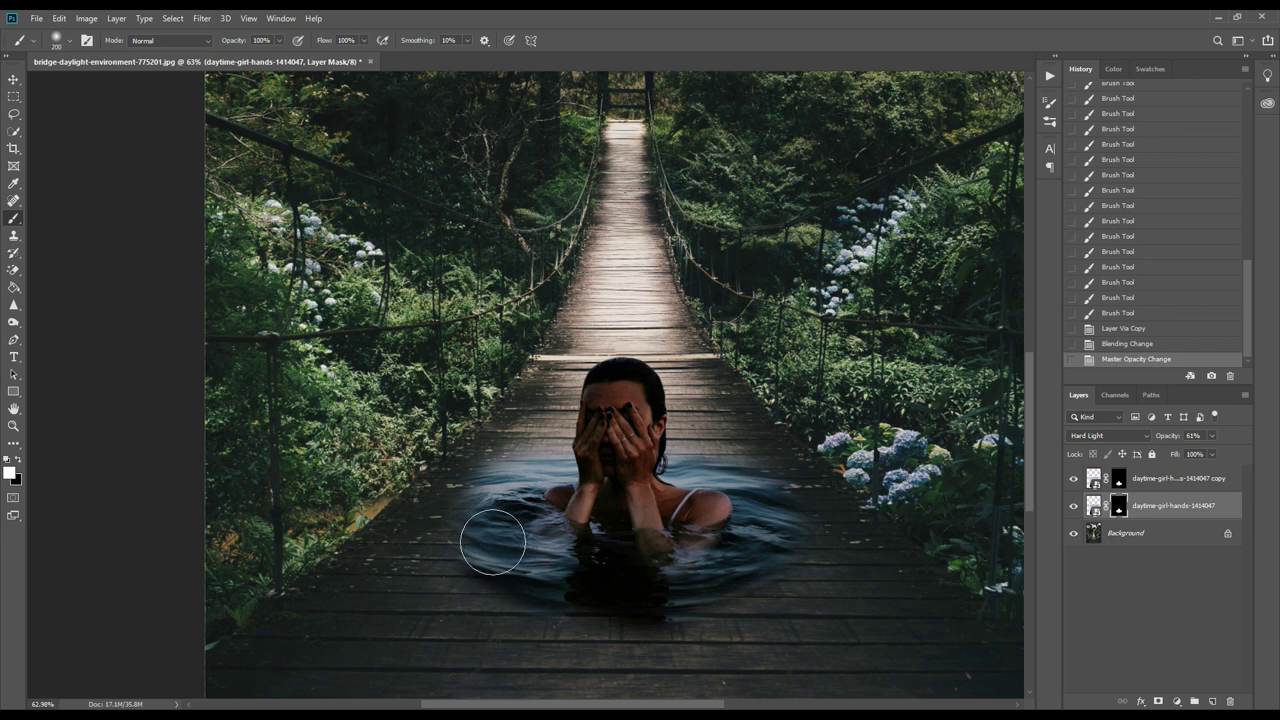
left_click_drag(478, 530, 563, 586)
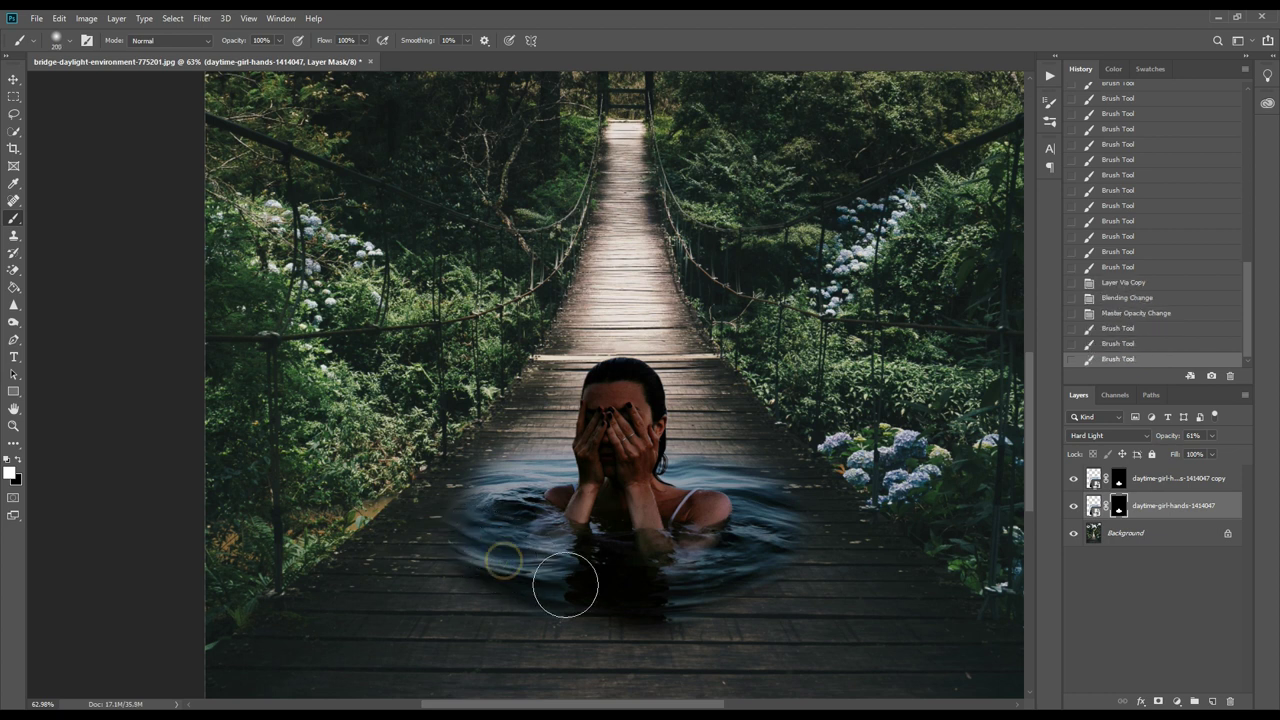
left_click_drag(489, 571, 514, 586)
left_click(633, 607)
mouse_move(731, 599)
left_mouse_down()
mouse_move(758, 580)
mouse_move(736, 577)
mouse_move(756, 497)
mouse_move(765, 505)
mouse_move(749, 481)
mouse_move(766, 537)
left_mouse_up()
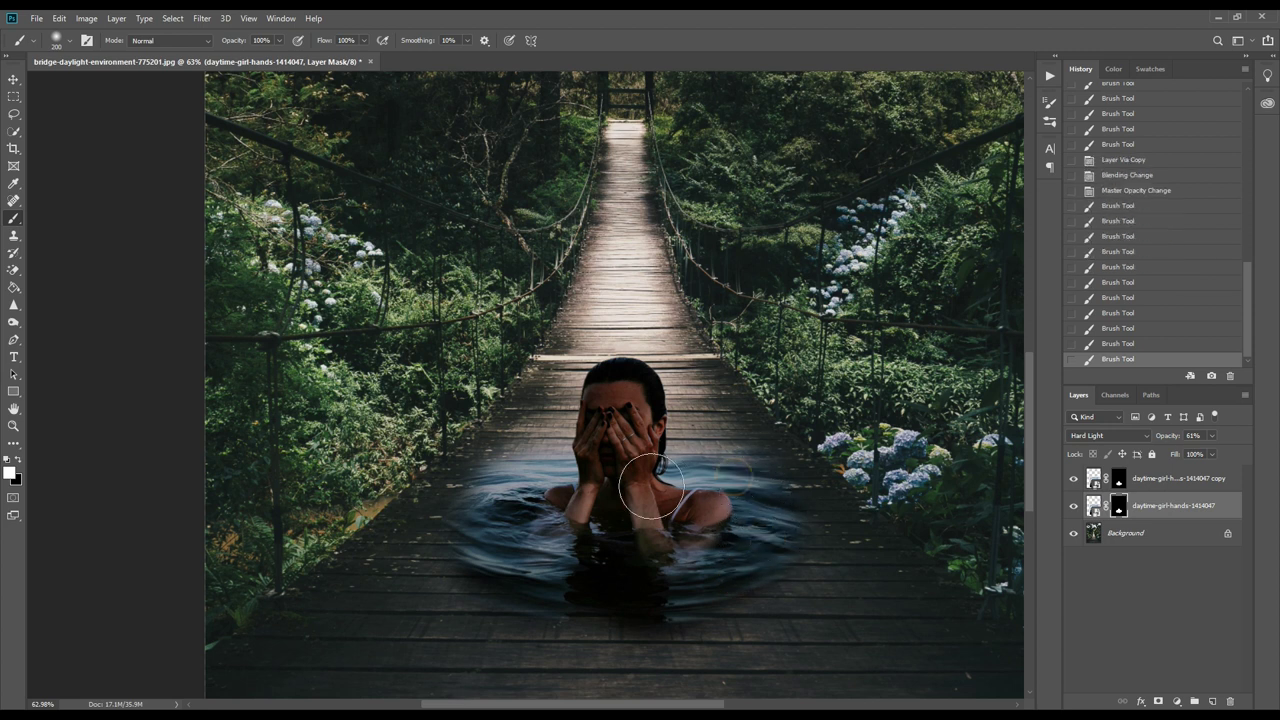
left_click(482, 514)
mouse_move(482, 514)
left_mouse_down()
mouse_move(523, 567)
mouse_move(608, 590)
mouse_move(660, 601)
mouse_move(734, 586)
left_mouse_up()
left_click(570, 598)
scroll(570, 598, "down", 4)
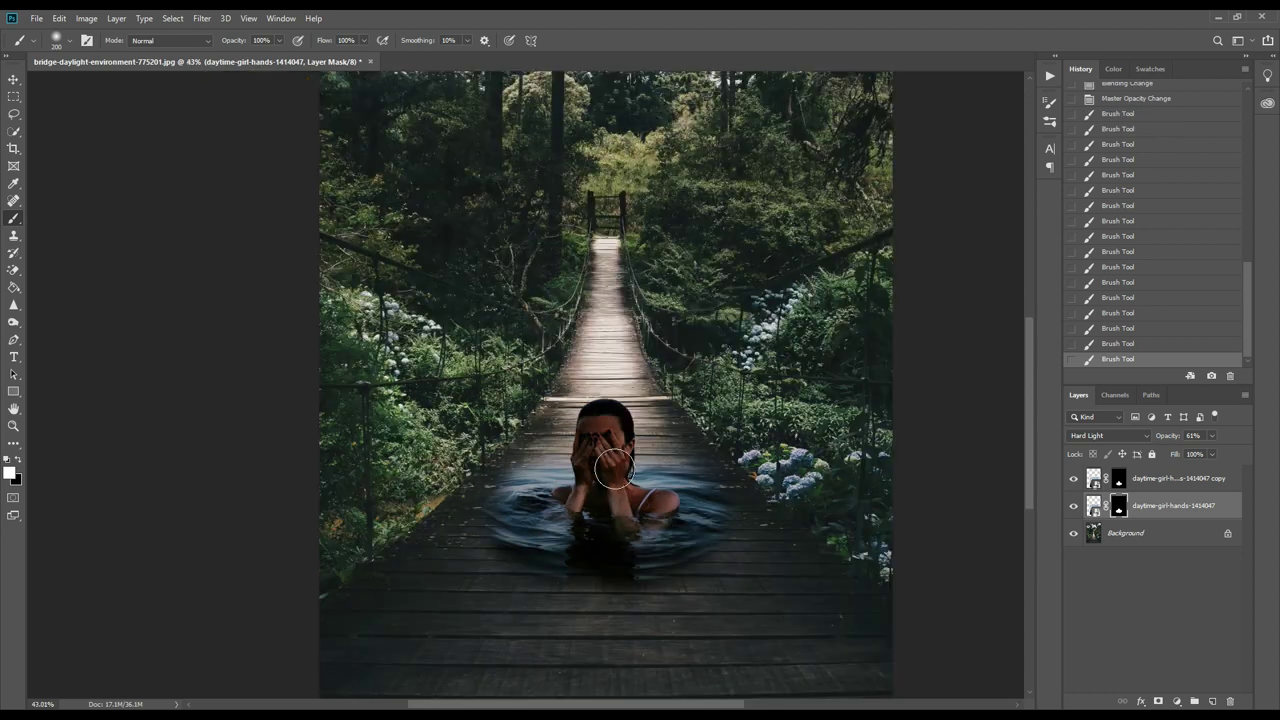
scroll(547, 492, "up", 3)
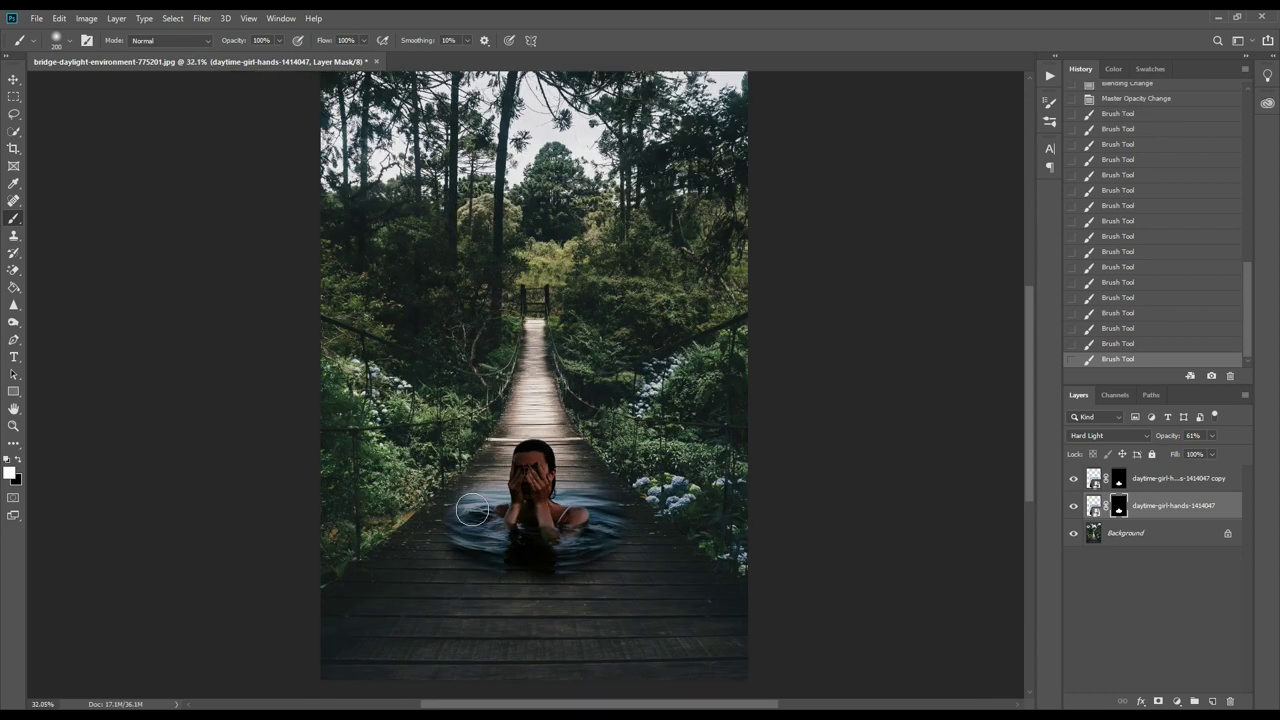
scroll(470, 527, "up", 4)
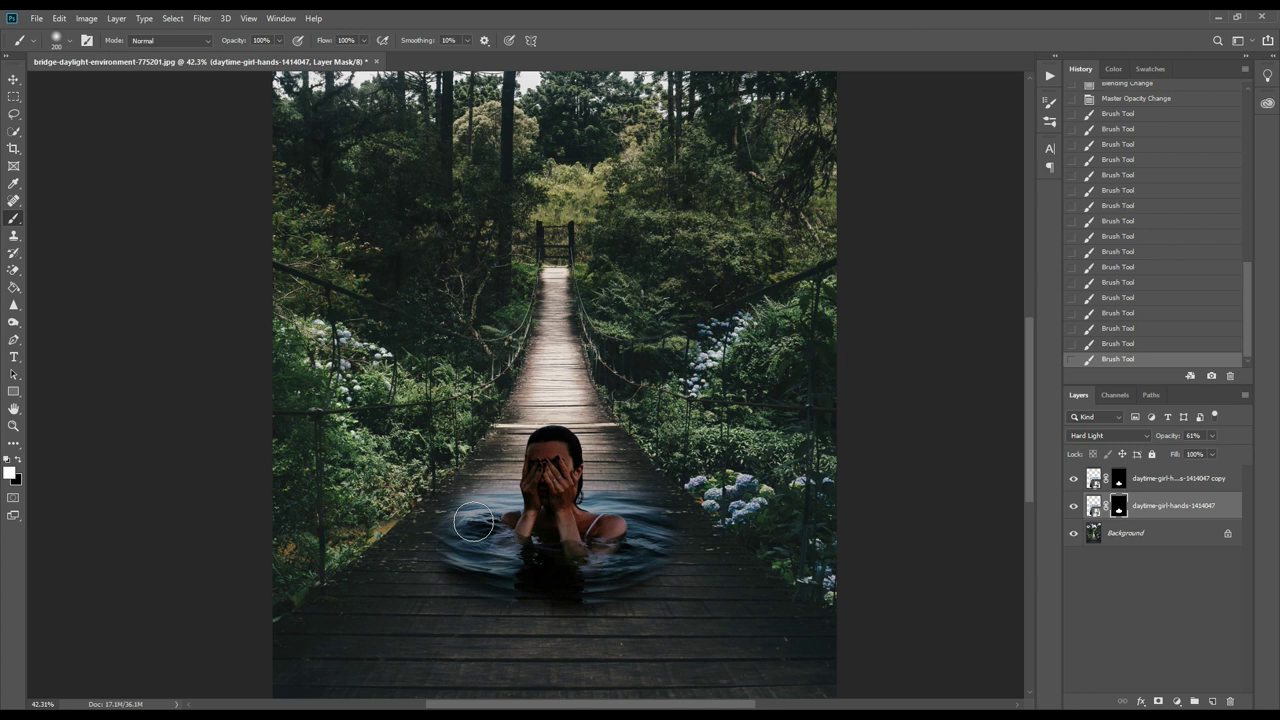
scroll(503, 535, "up", 1)
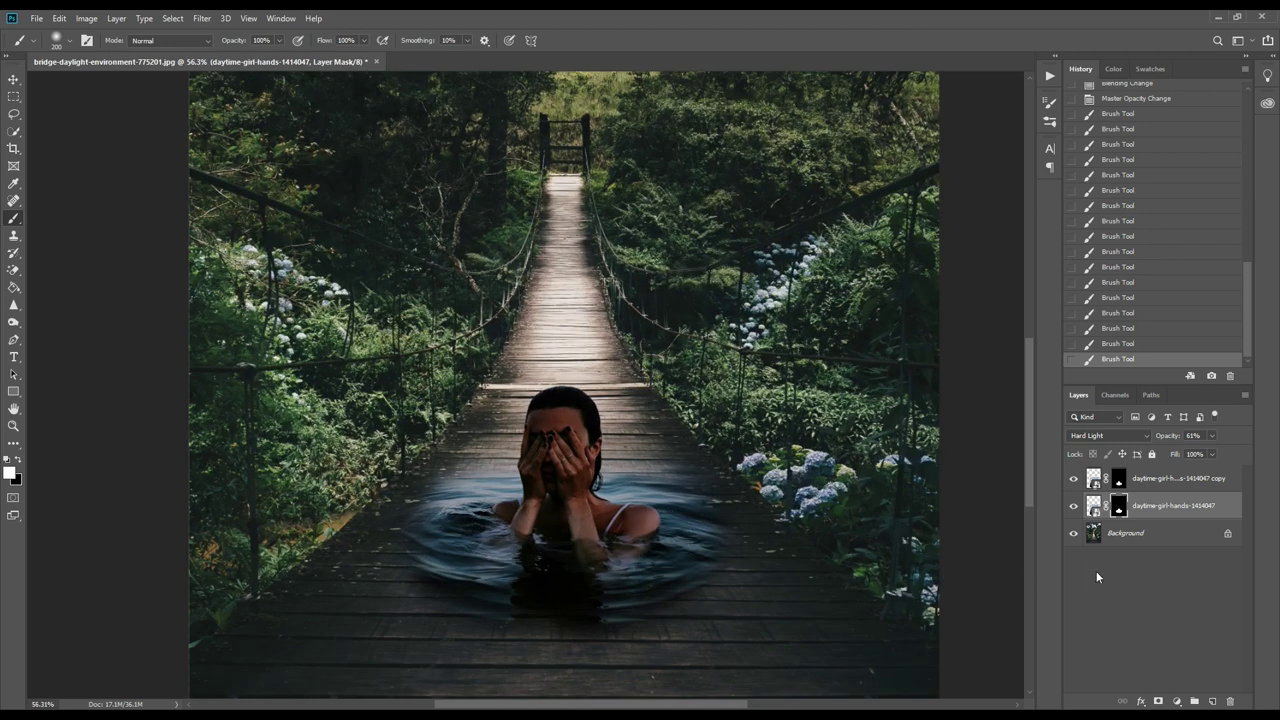
Step: Select the copy and original woman layers and group them with Ctrl+G
left_click(1155, 486)
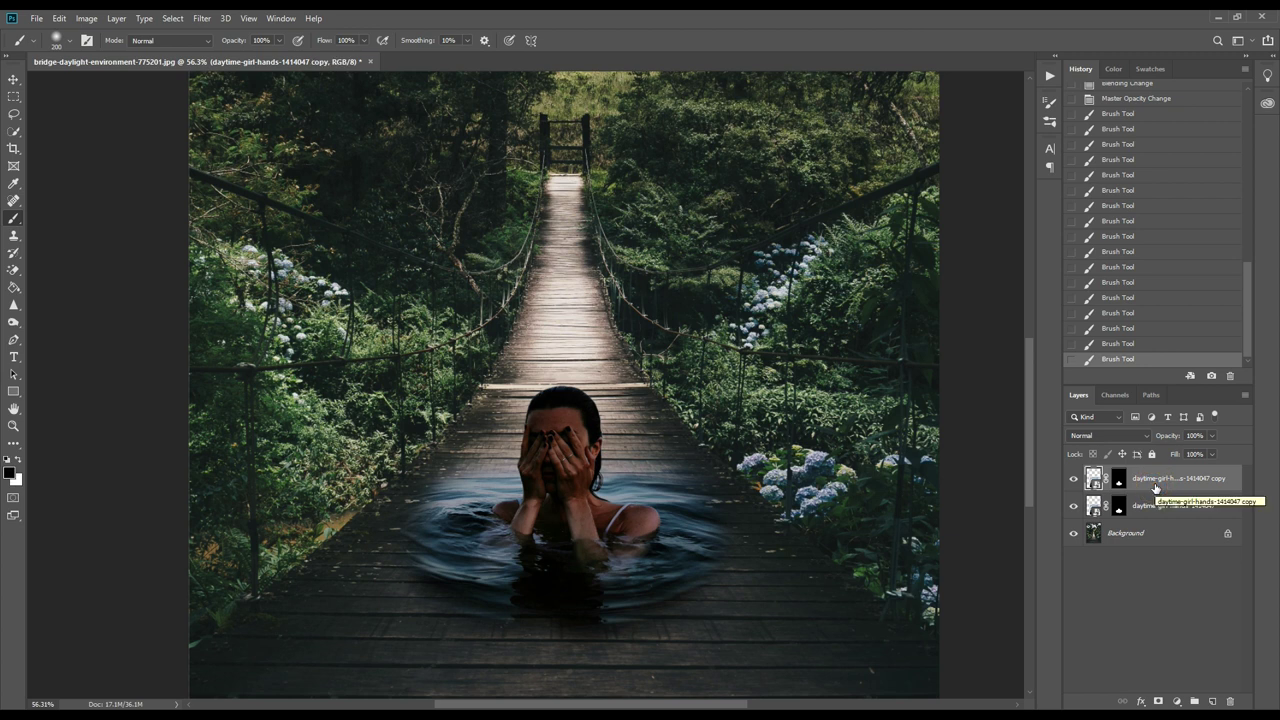
left_click(1158, 507, "shift")
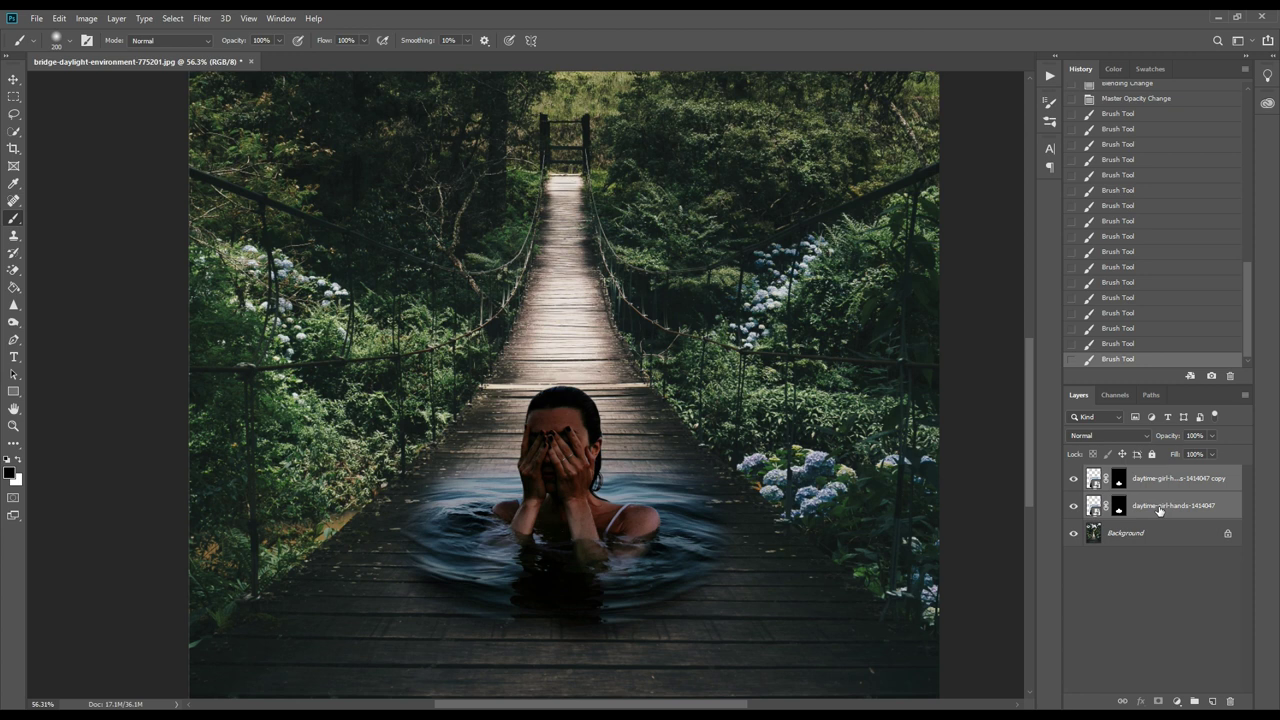
key("ctrl+g")
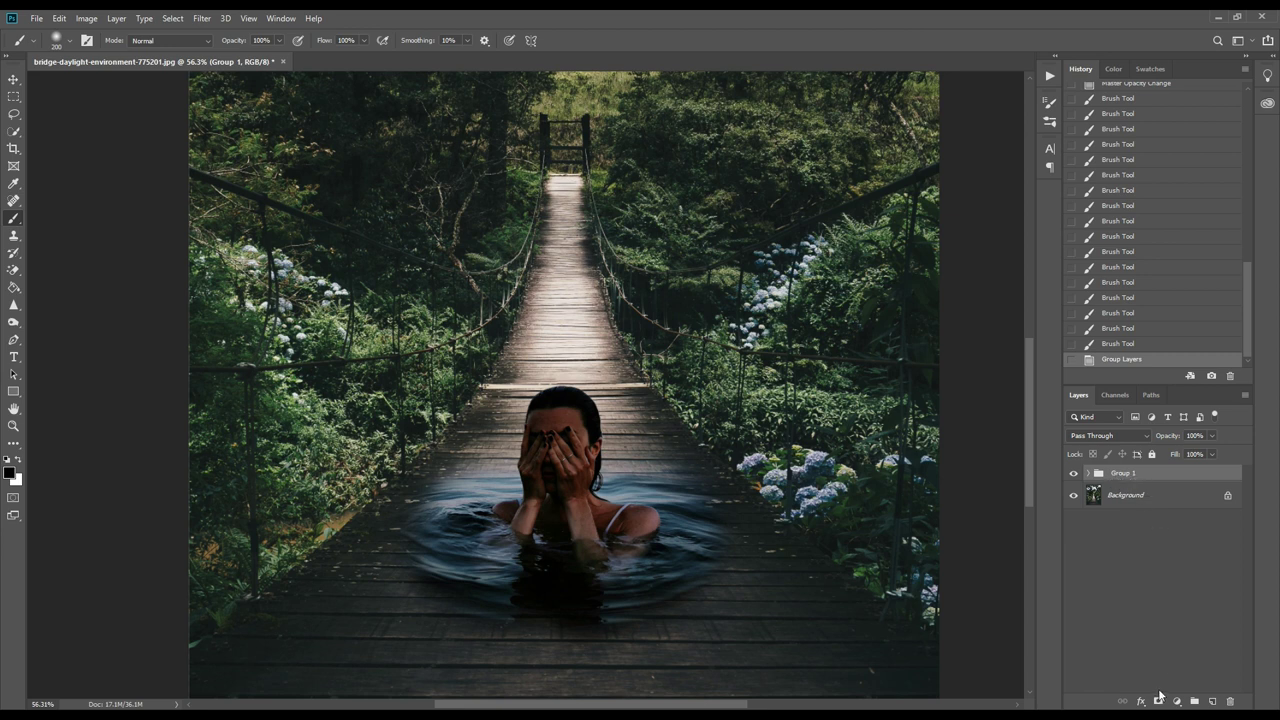
key("ctrl+0")
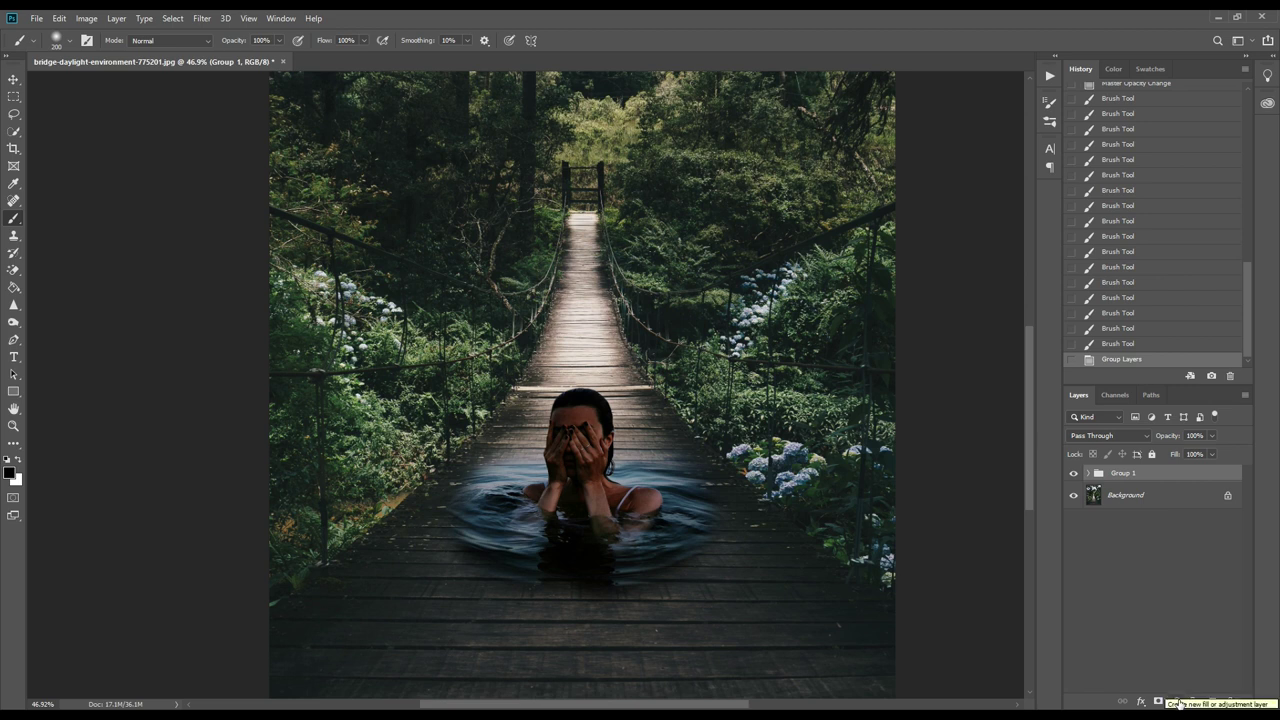
Step: Add a Hue/Saturation layer clipped to Group 1 with Cyans and Blues saturation at -100
left_click(1178, 703)
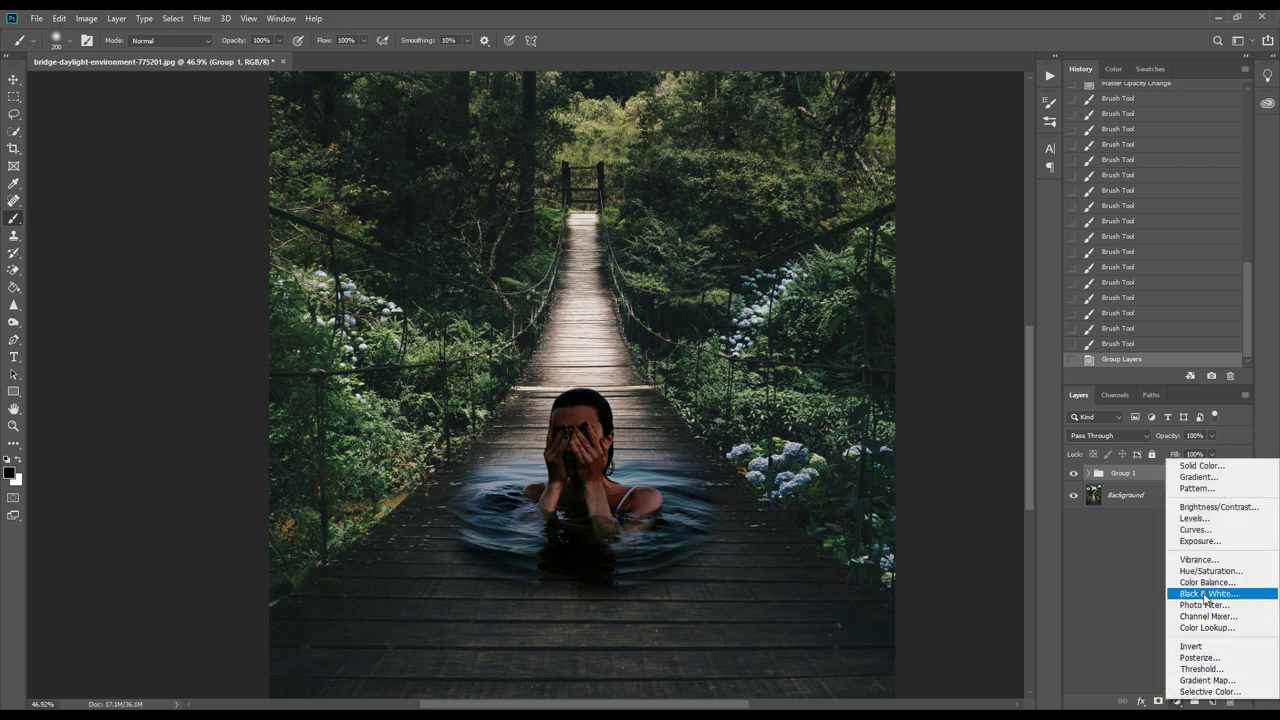
left_click(1210, 571)
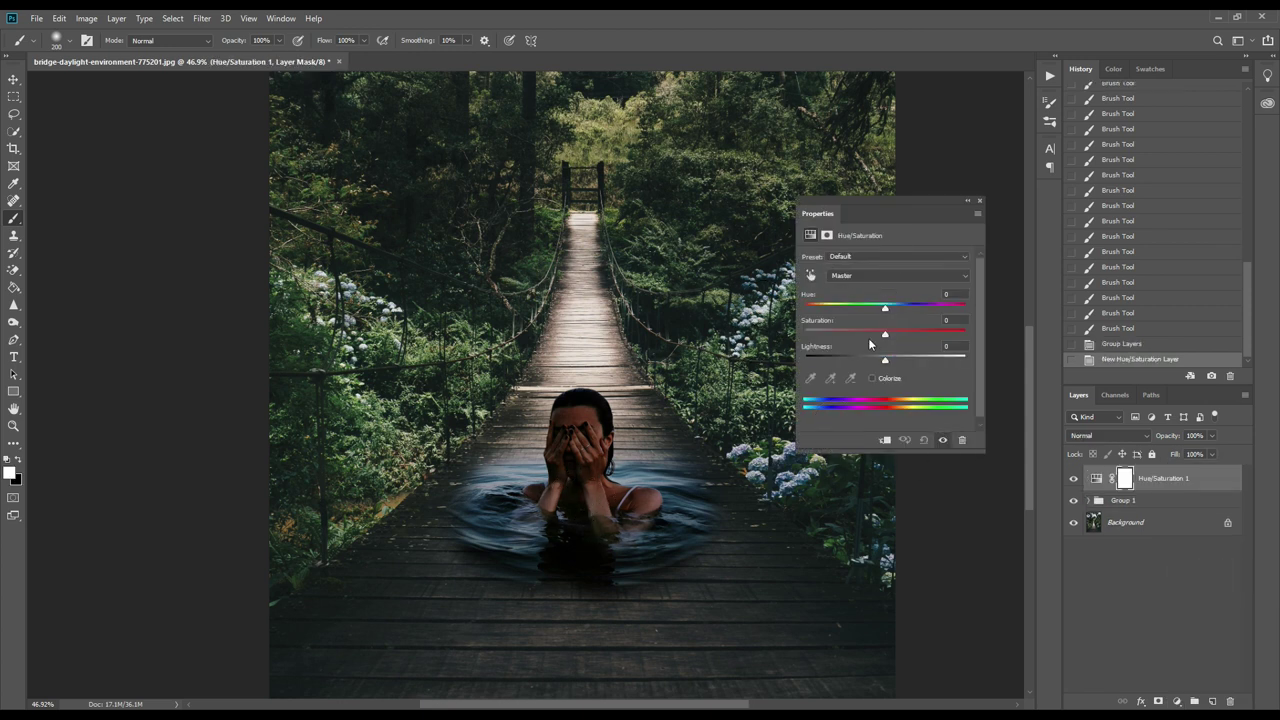
left_click(884, 441)
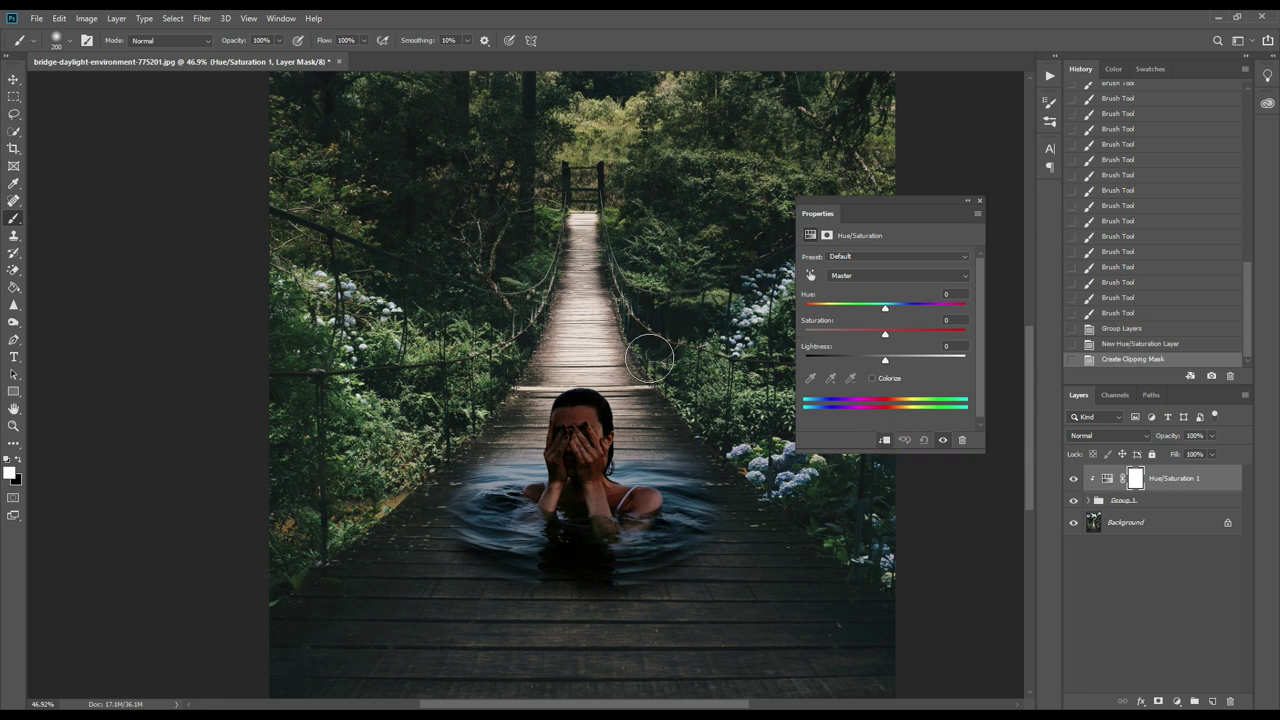
left_click(848, 276)
left_click(855, 328)
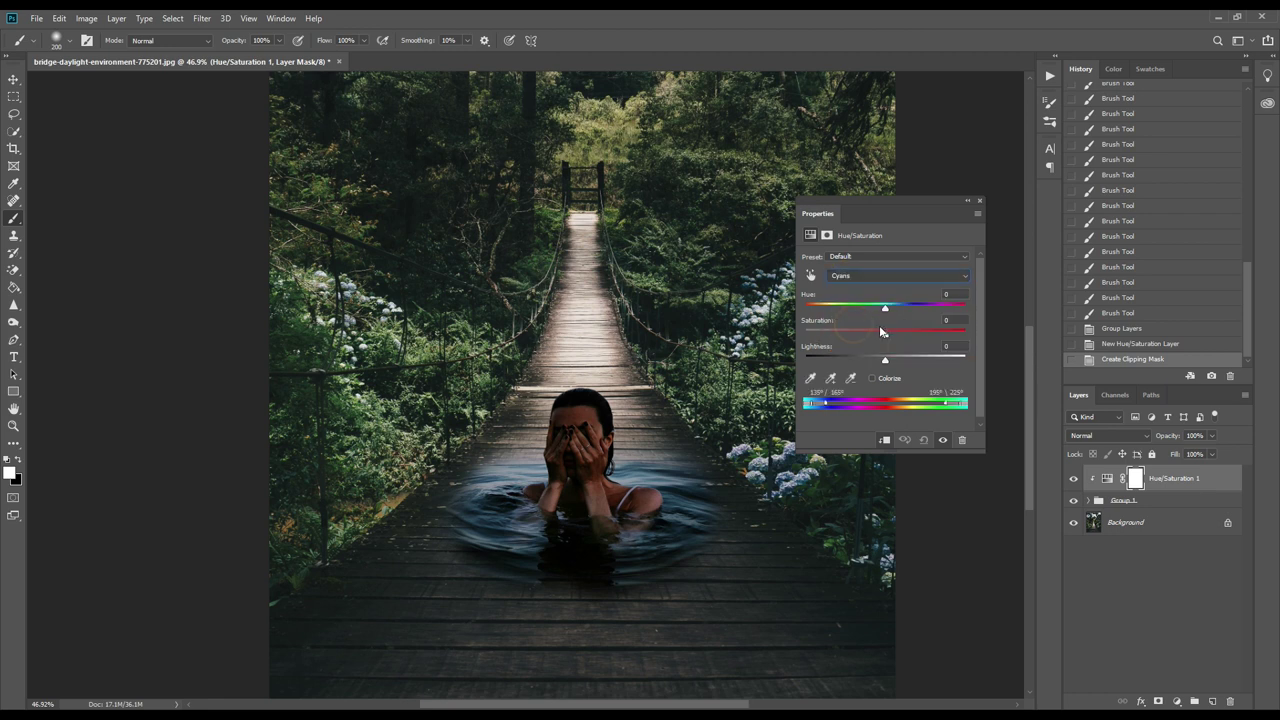
left_click_drag(884, 331, 805, 331)
left_click(867, 278)
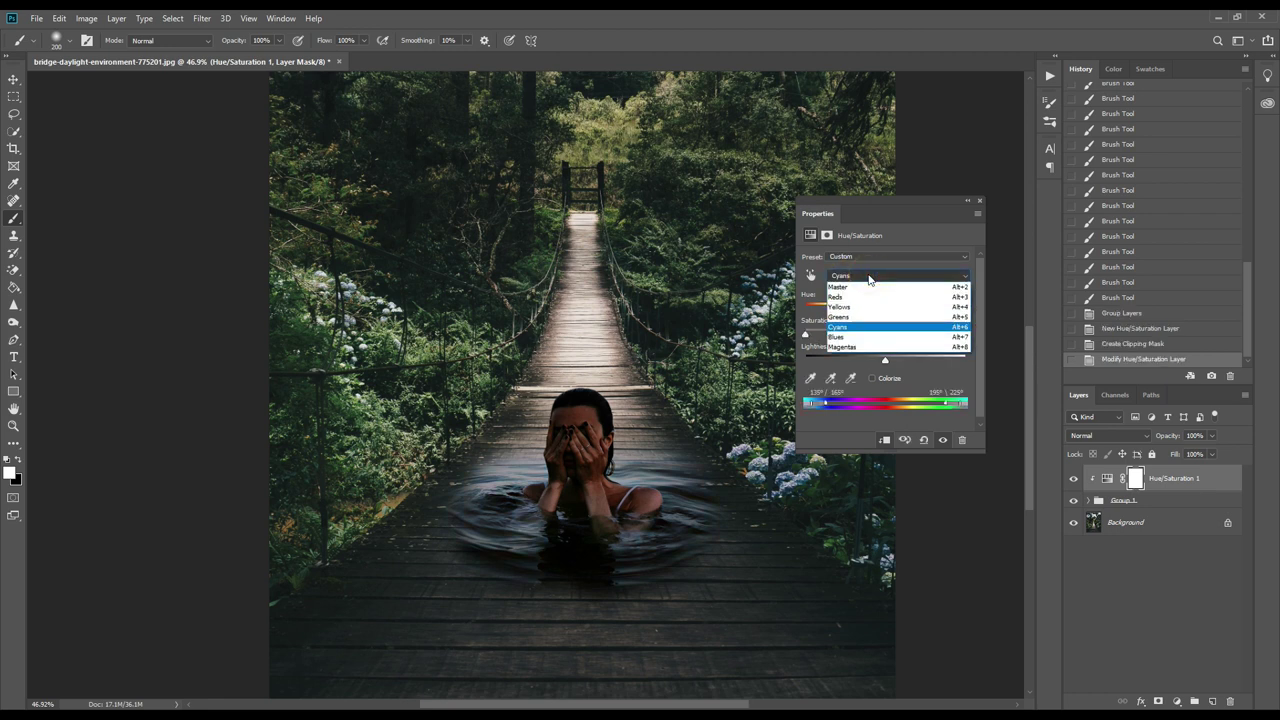
left_click(868, 338)
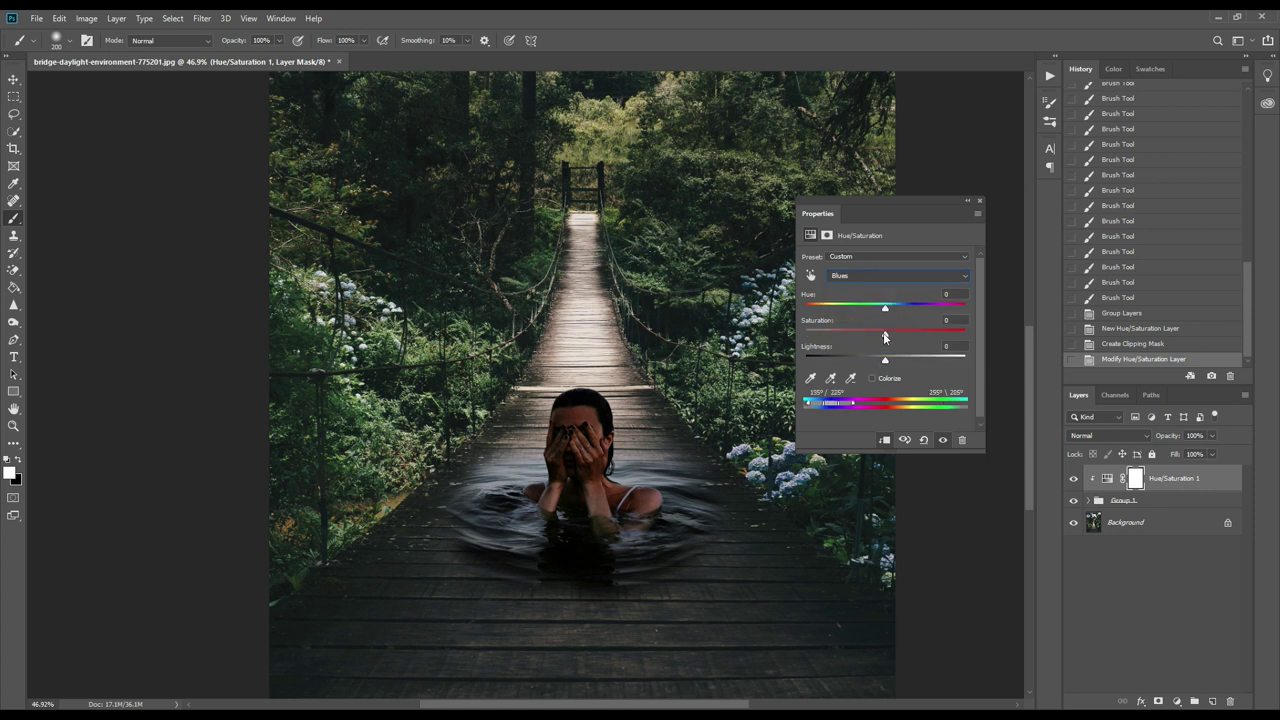
left_click_drag(884, 334, 803, 336)
left_click(980, 203)
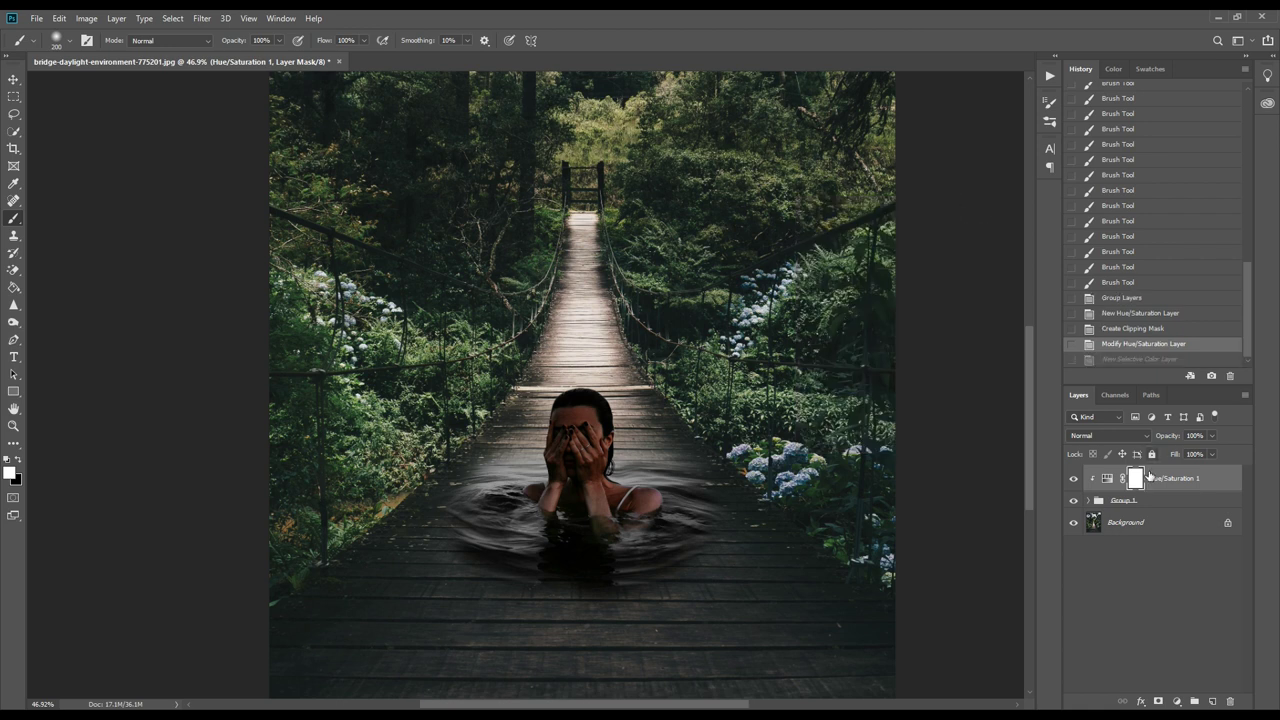
Step: Convert the Background layer to a smart object from its right-click menu
left_click(1121, 528)
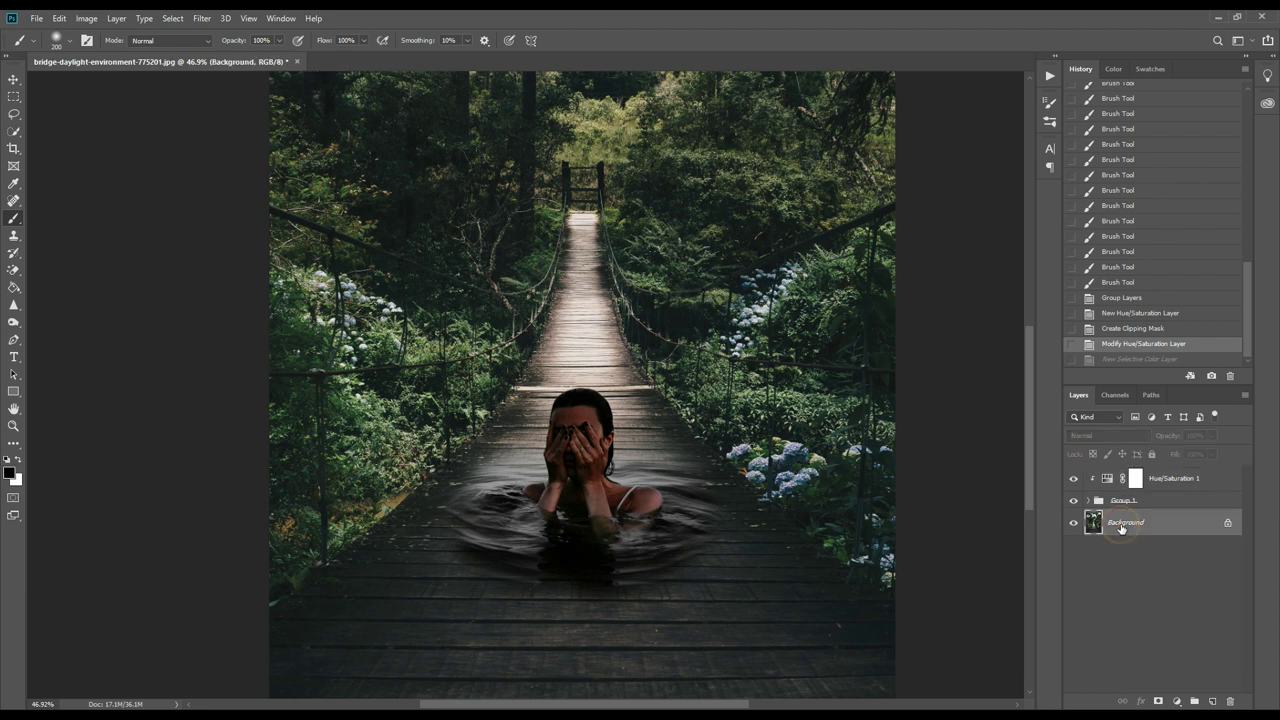
right_click(1121, 527)
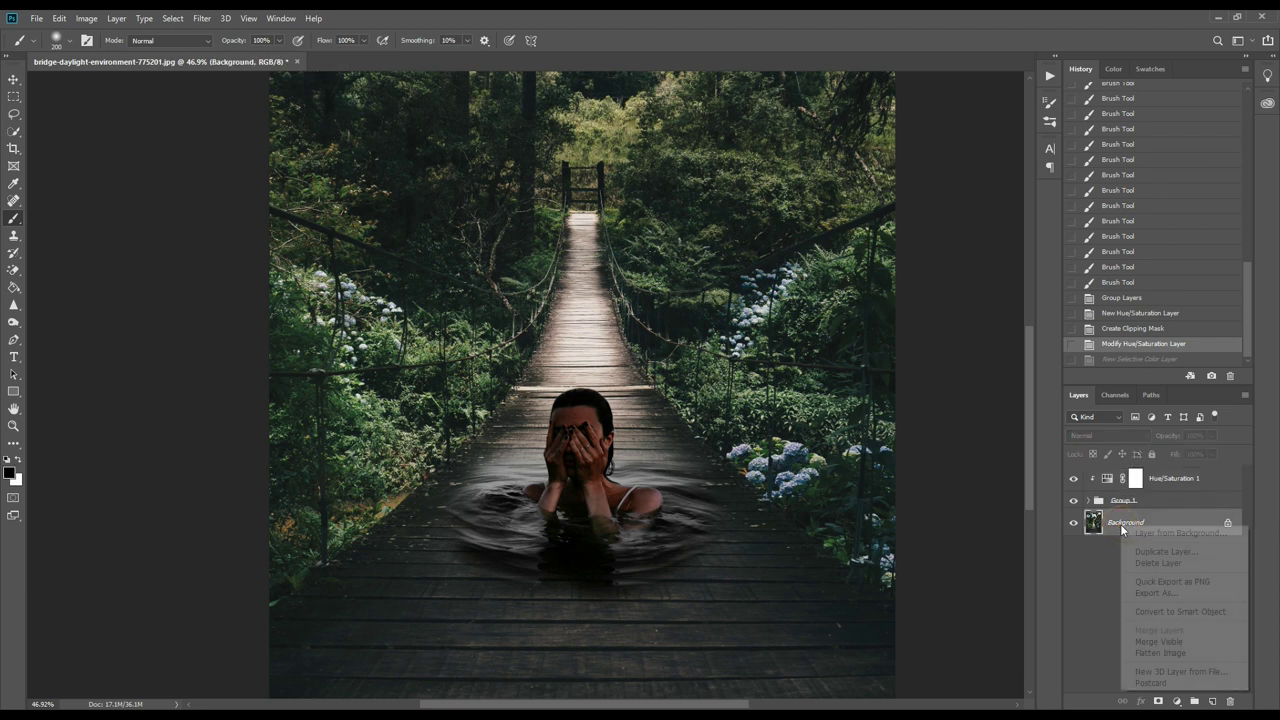
left_click(1183, 612)
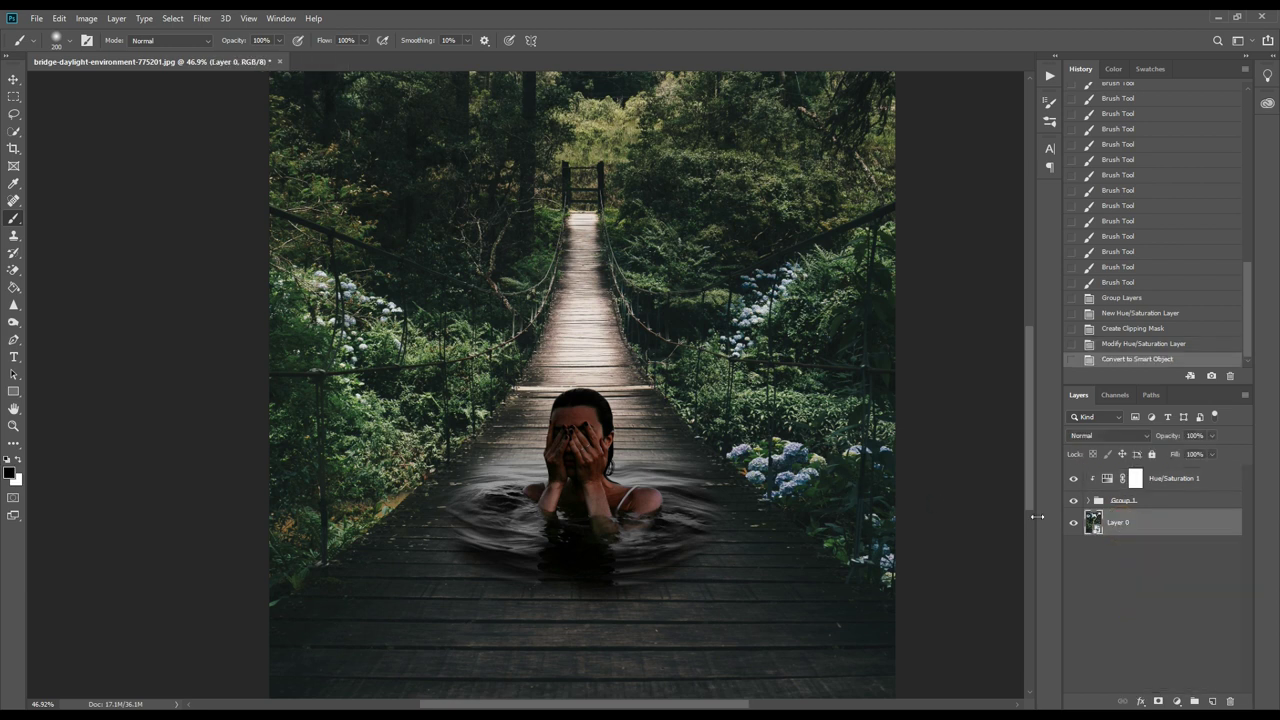
right_click(1154, 528)
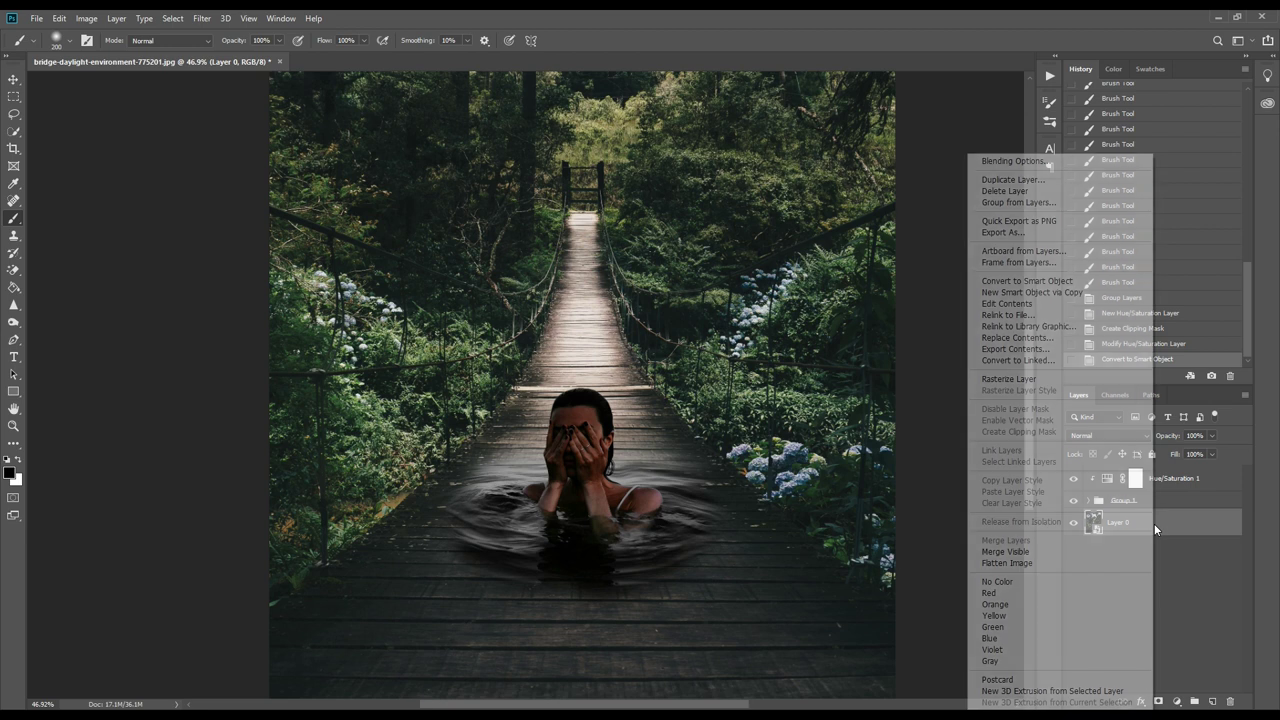
Step: Give Layer 0 a Black, White gradient overlay in Soft Light at 40% opacity, 180° angle
left_click(1066, 162)
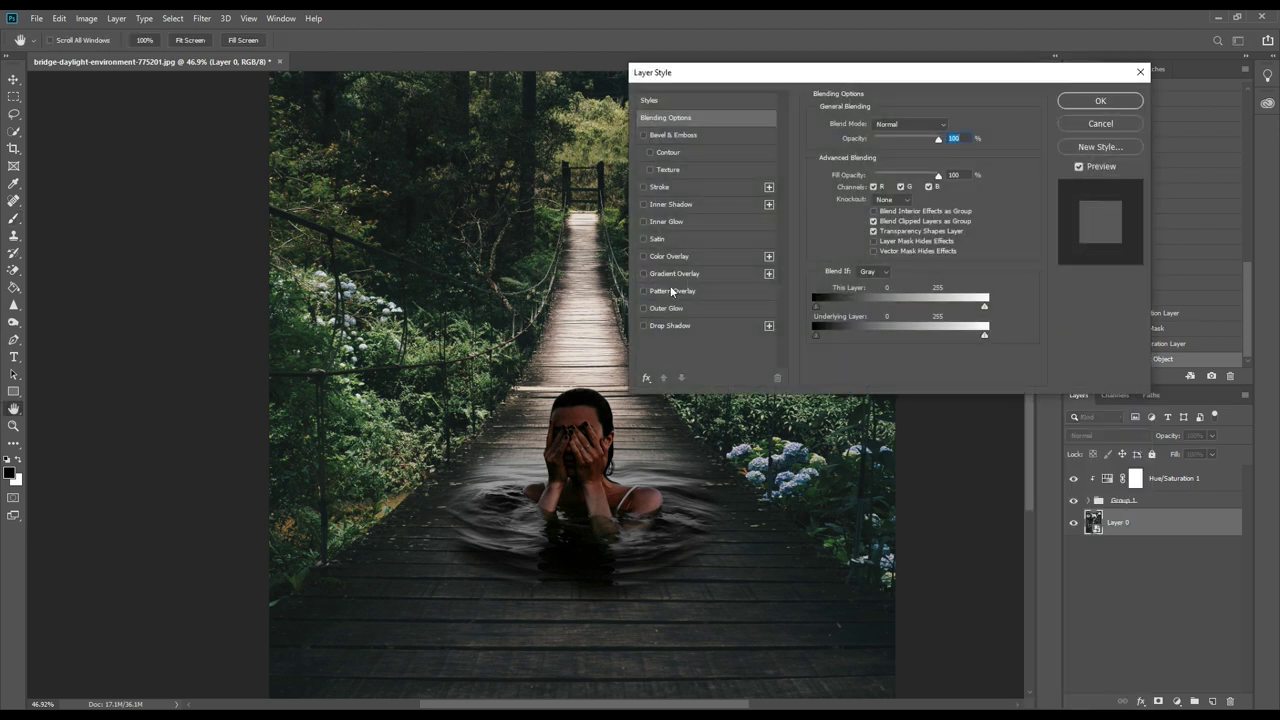
left_click(668, 275)
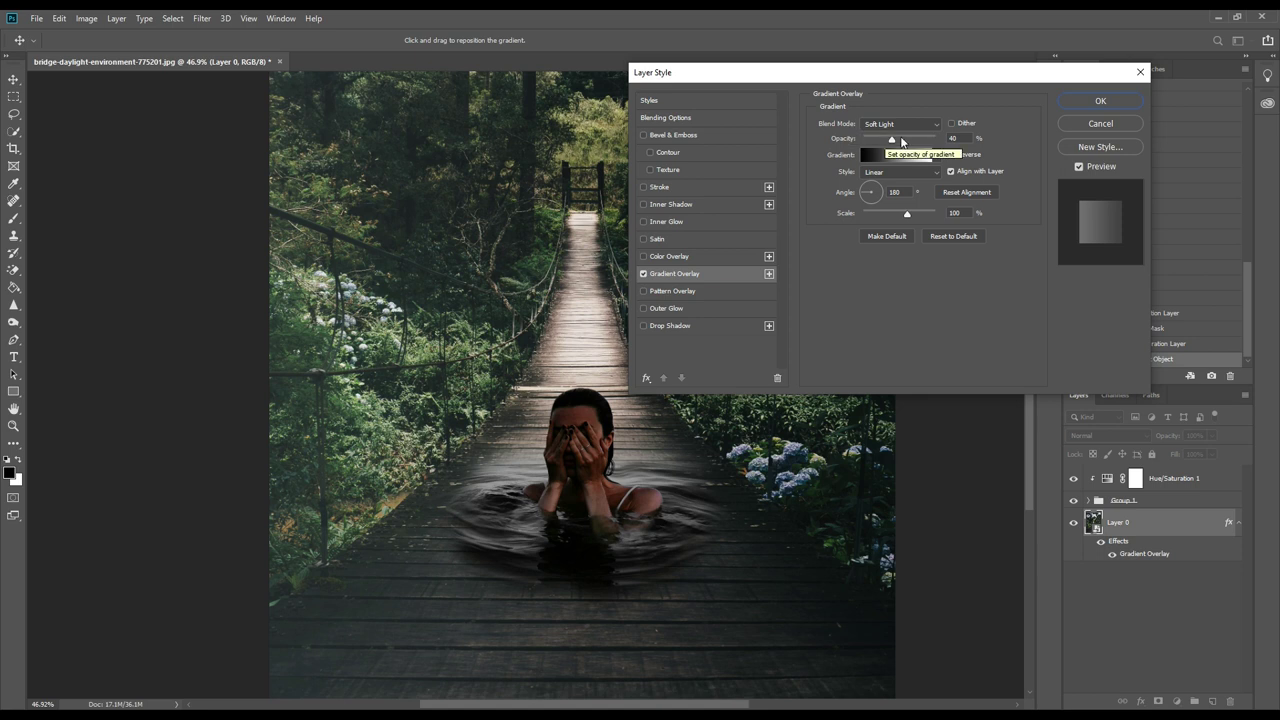
left_click(896, 155)
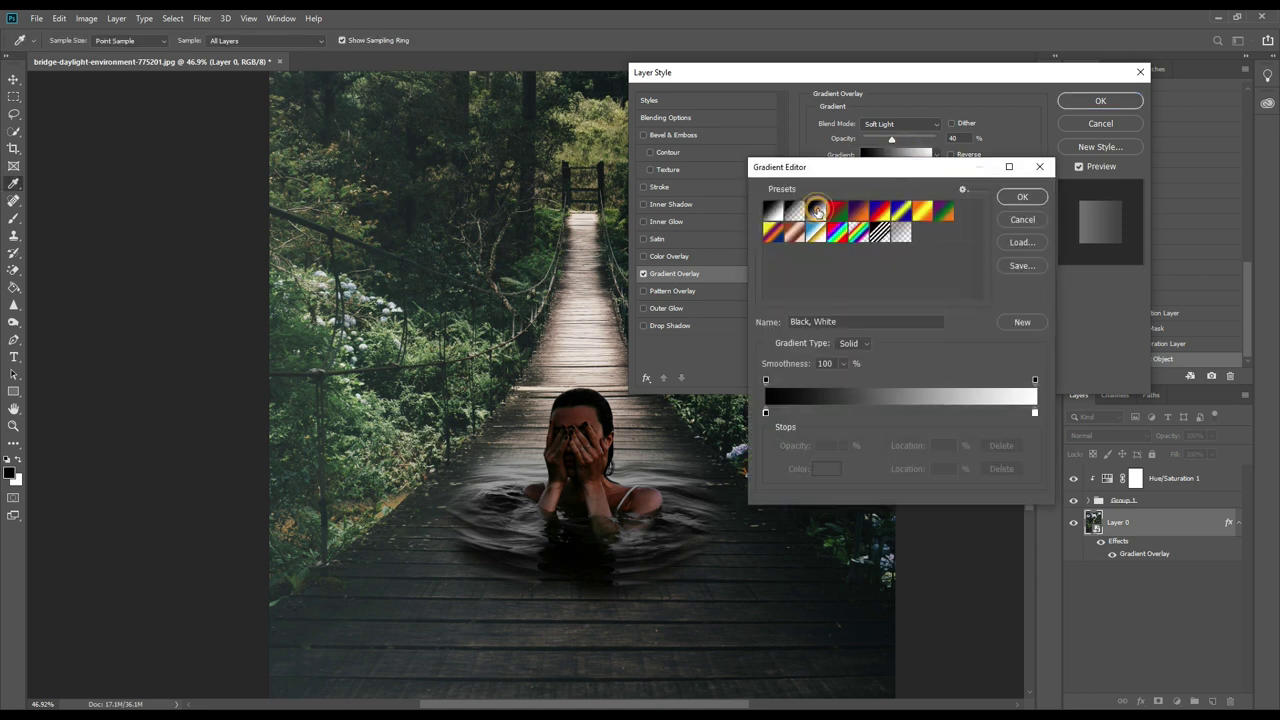
left_click(1022, 197)
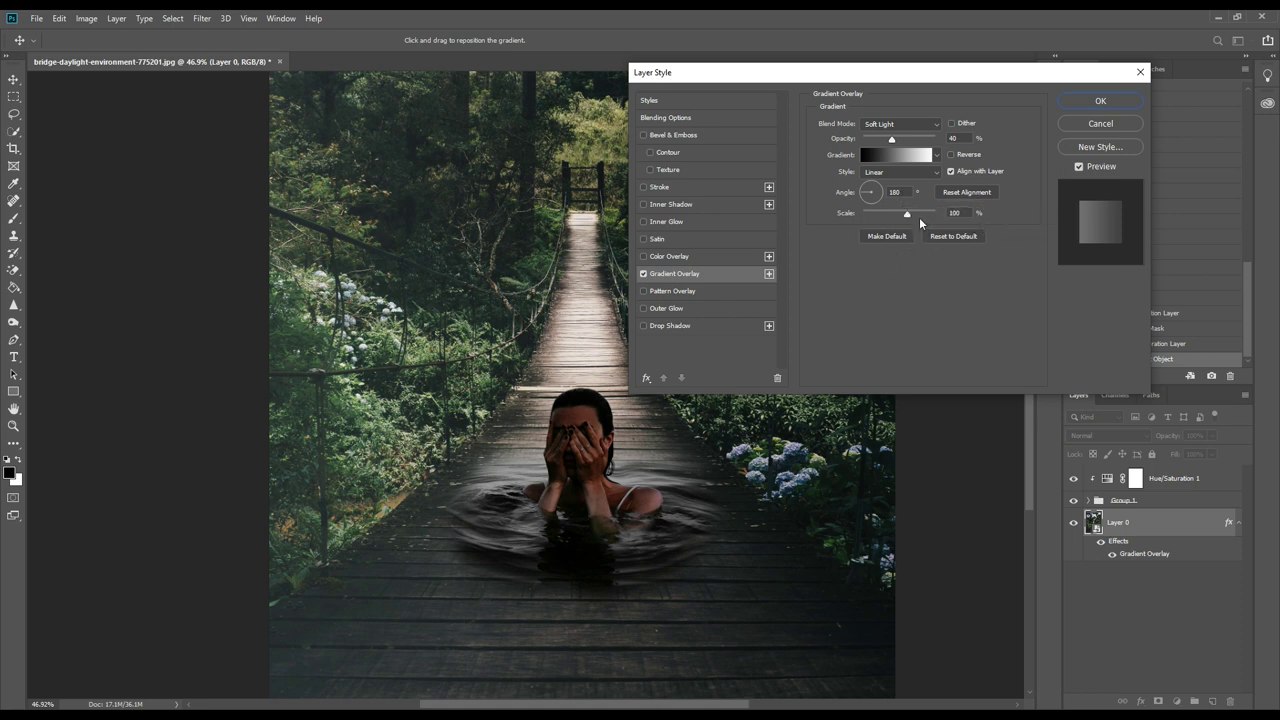
left_click(1084, 102)
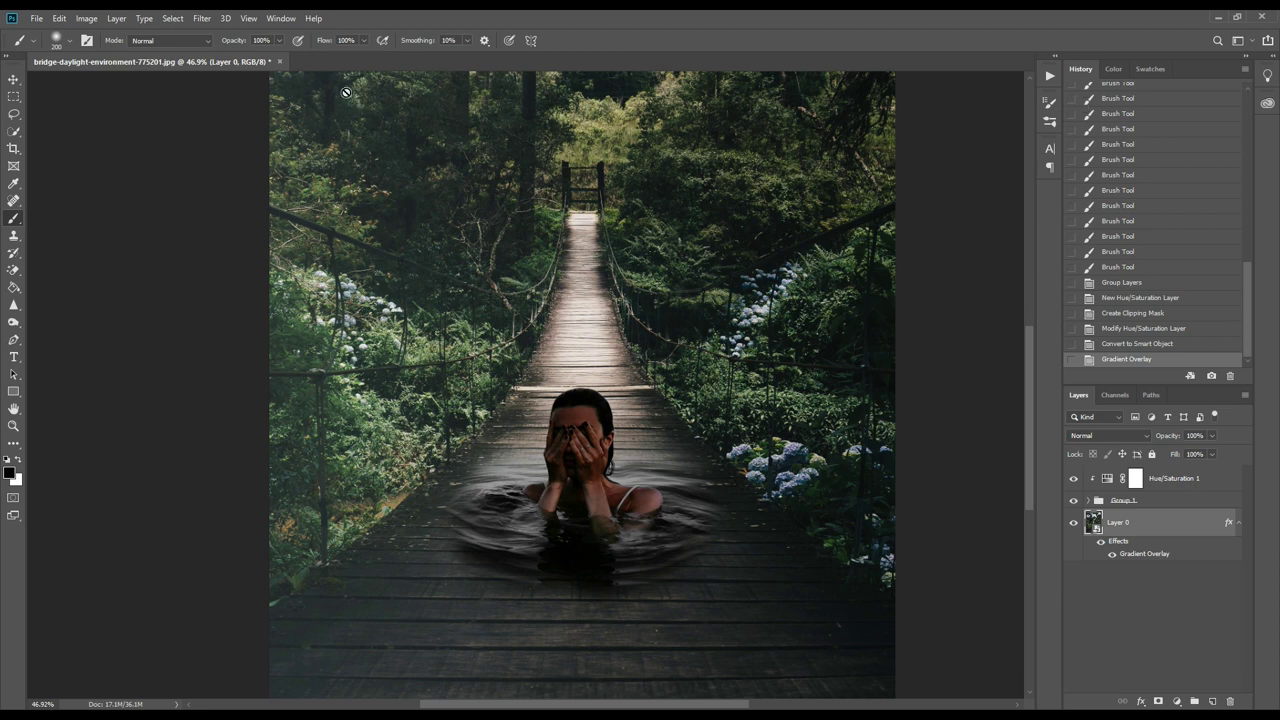
Step: Apply a Gaussian Blur smart filter with a 5.8-pixel radius to Layer 0
left_click(201, 20)
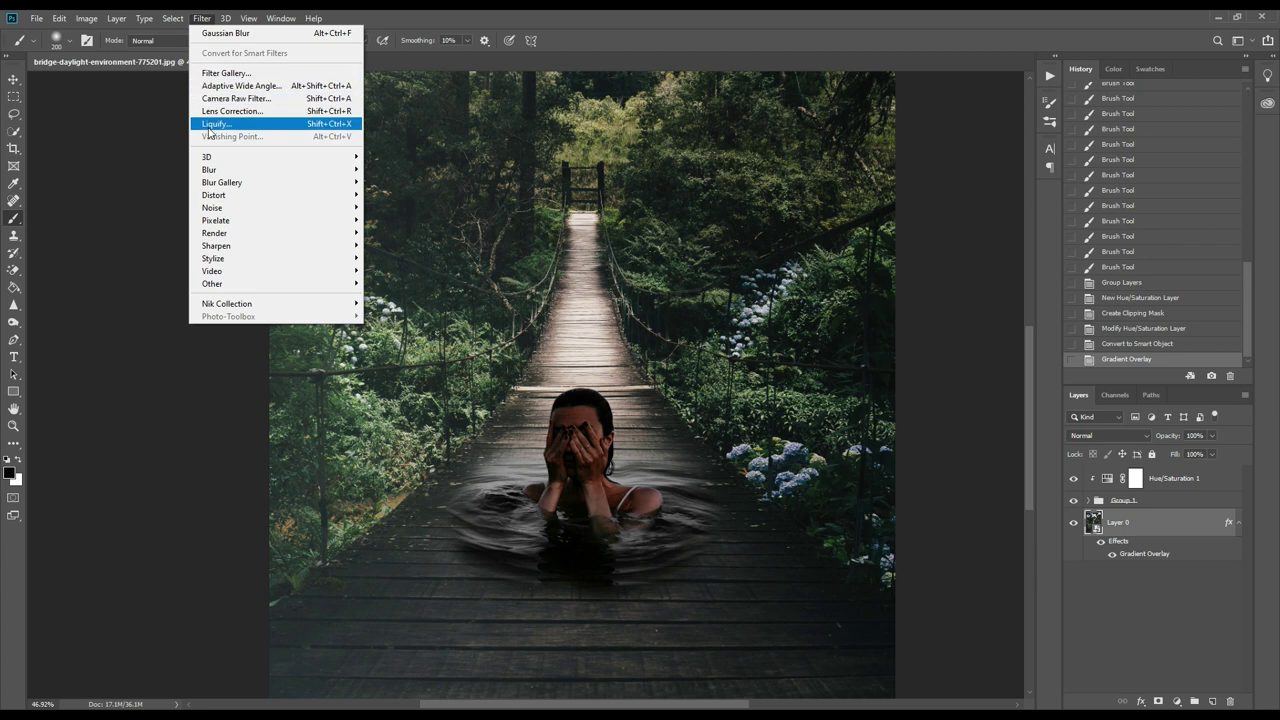
mouse_move(228, 221)
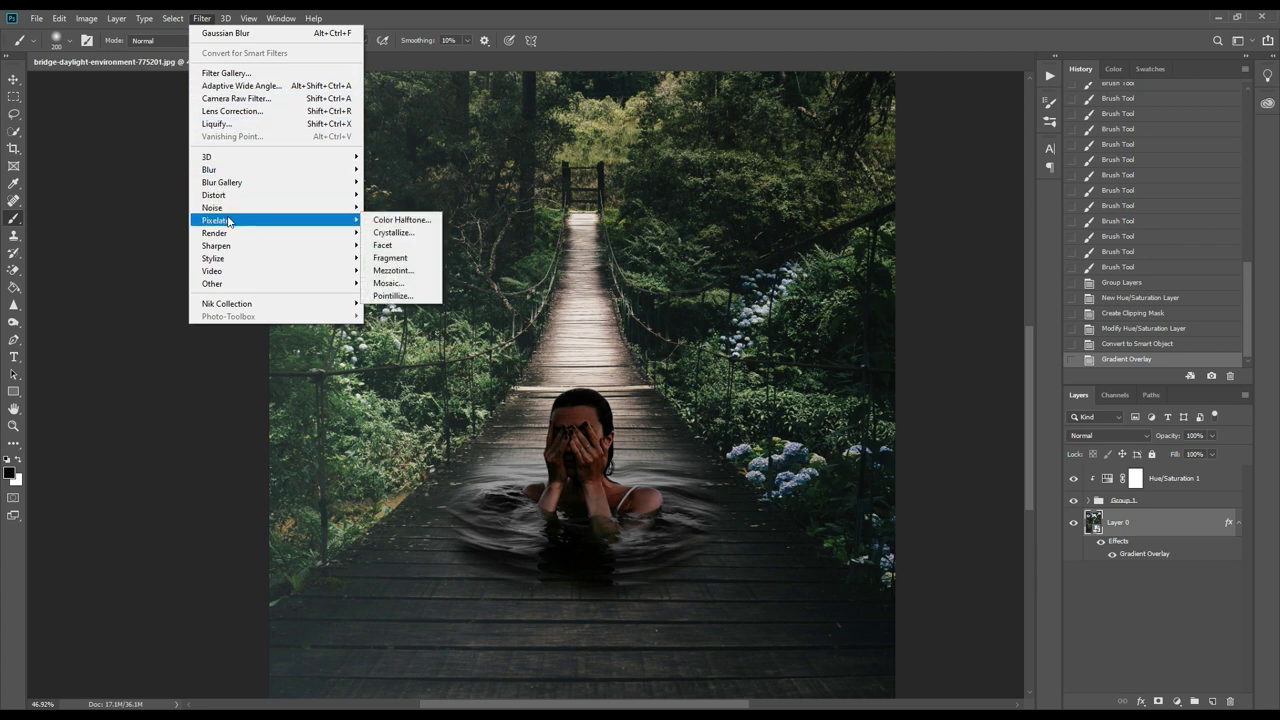
mouse_move(306, 177)
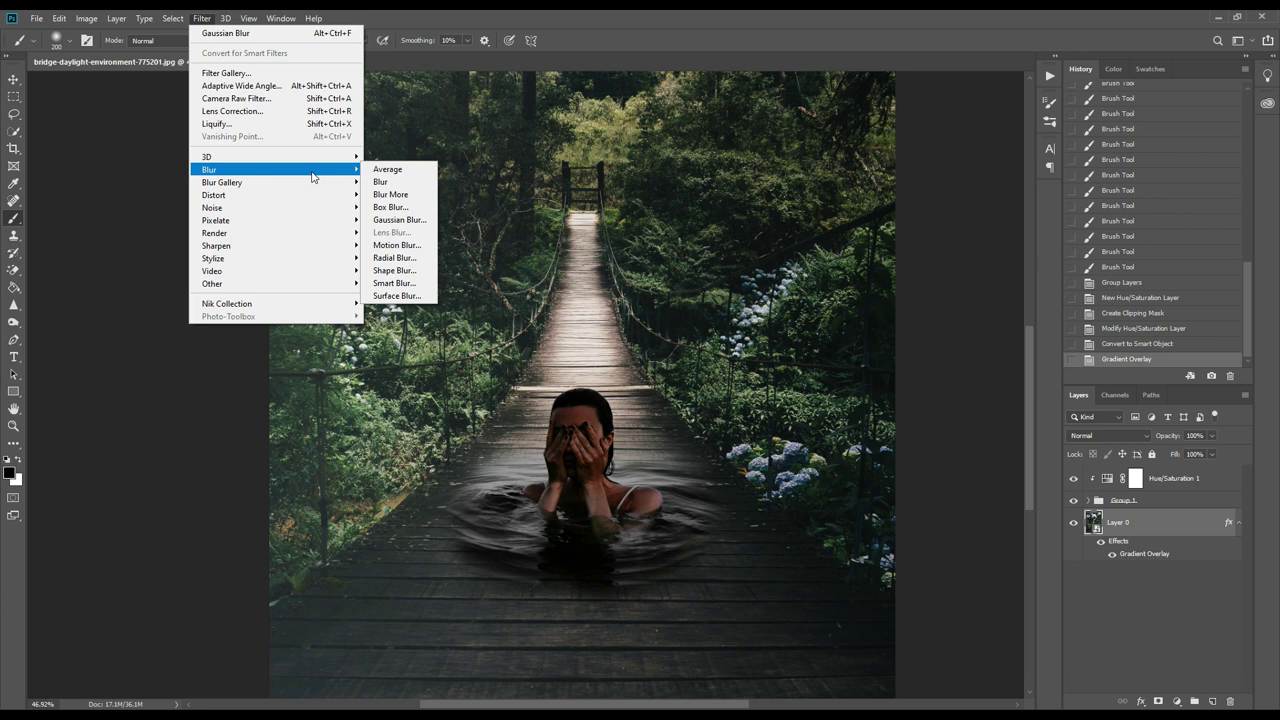
left_click(399, 219)
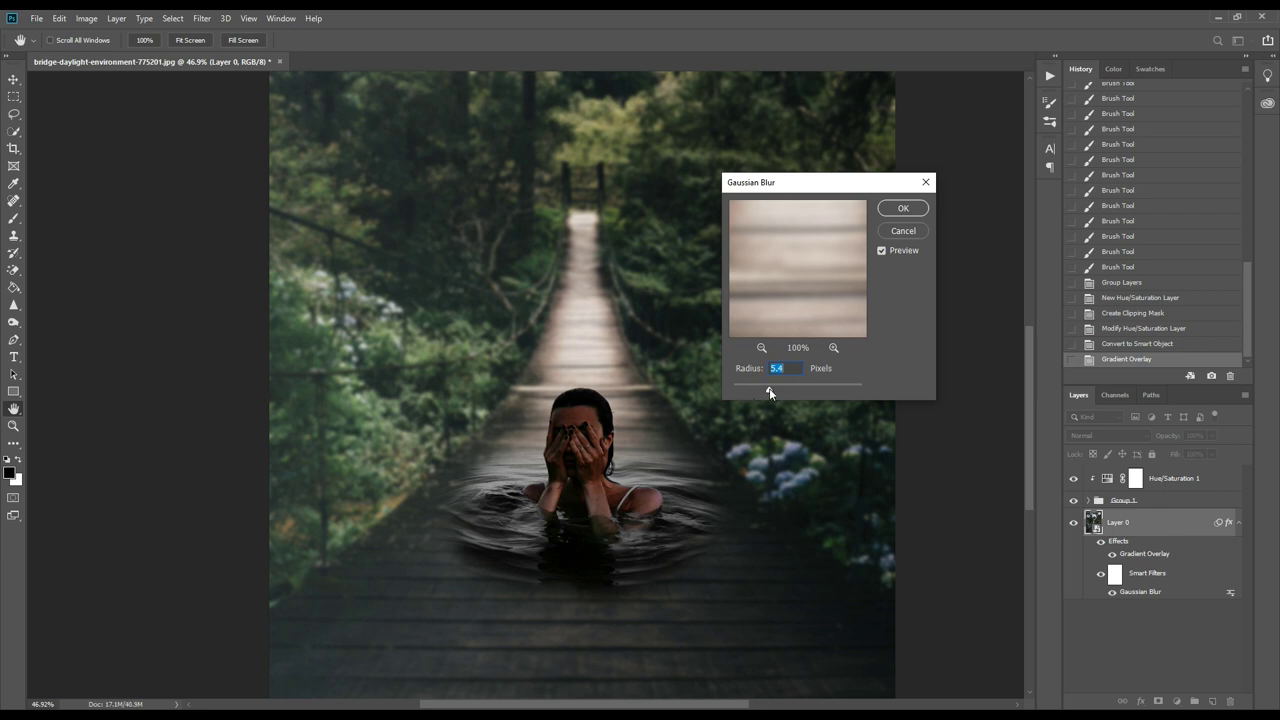
left_click_drag(769, 387, 772, 388)
left_click(893, 207)
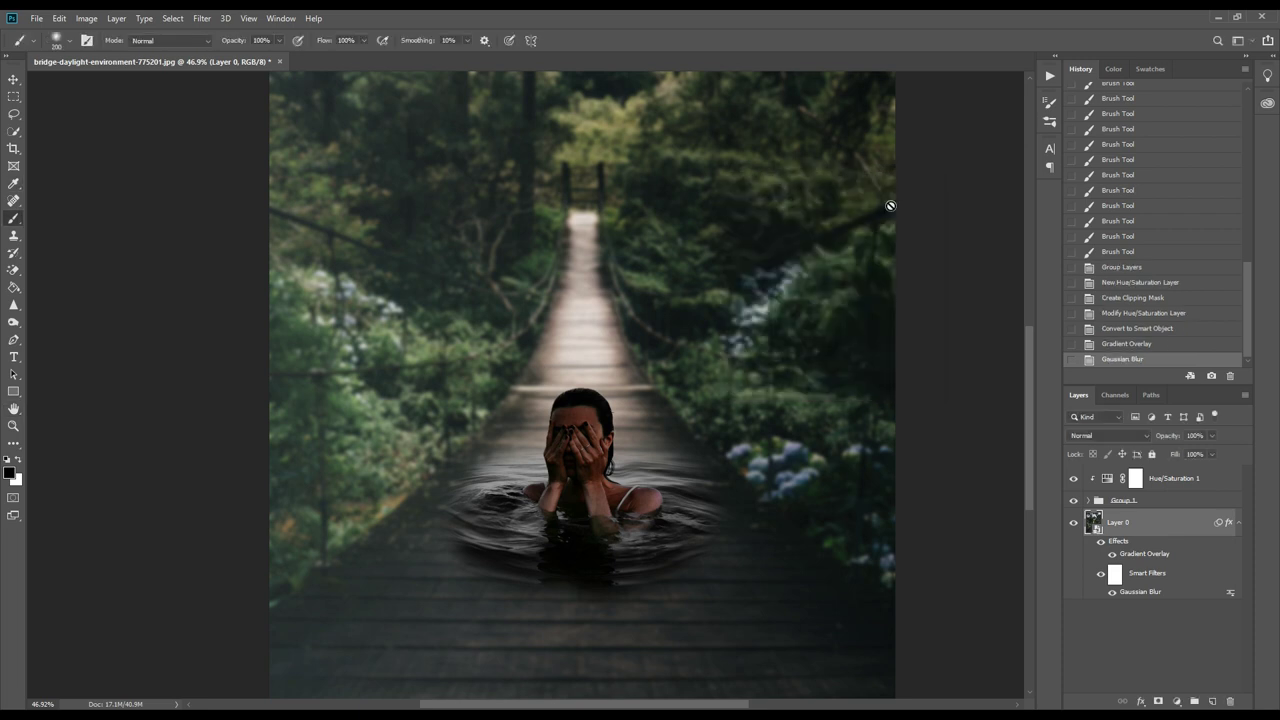
Step: Target Layer 0's smart filter mask and make black the foreground colour
scroll(665, 350, "down", 1)
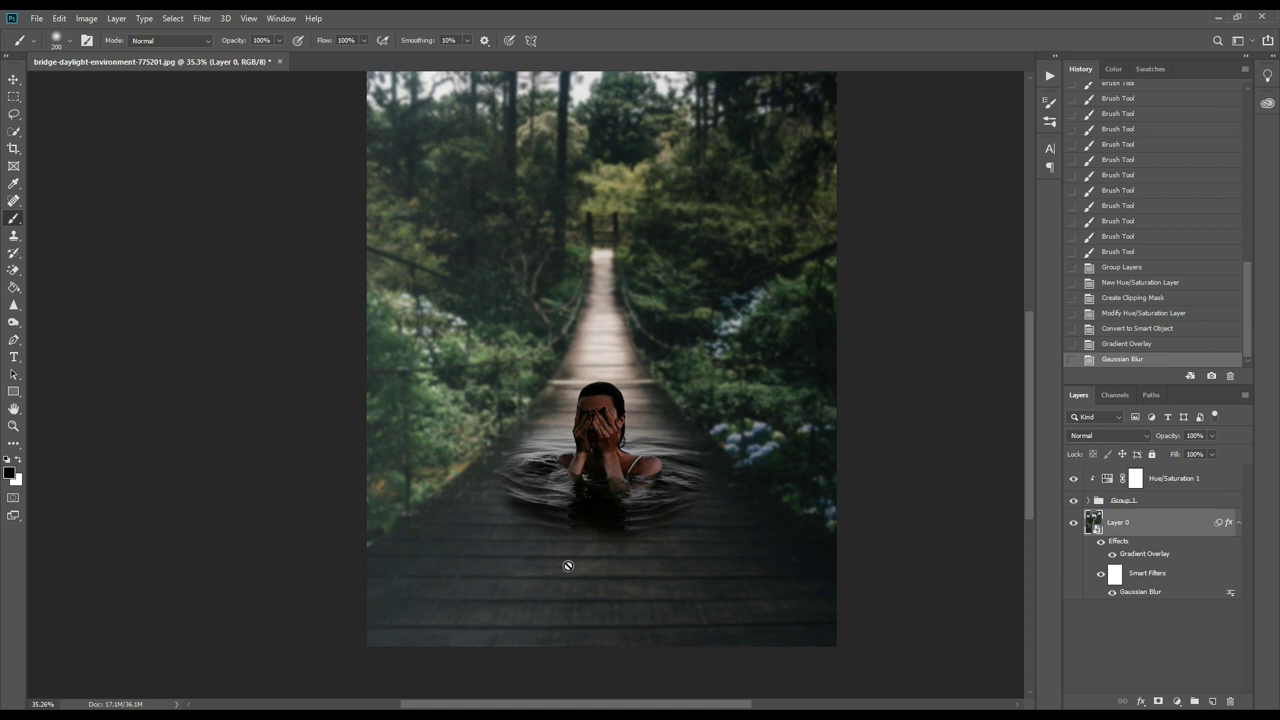
left_click(1114, 573)
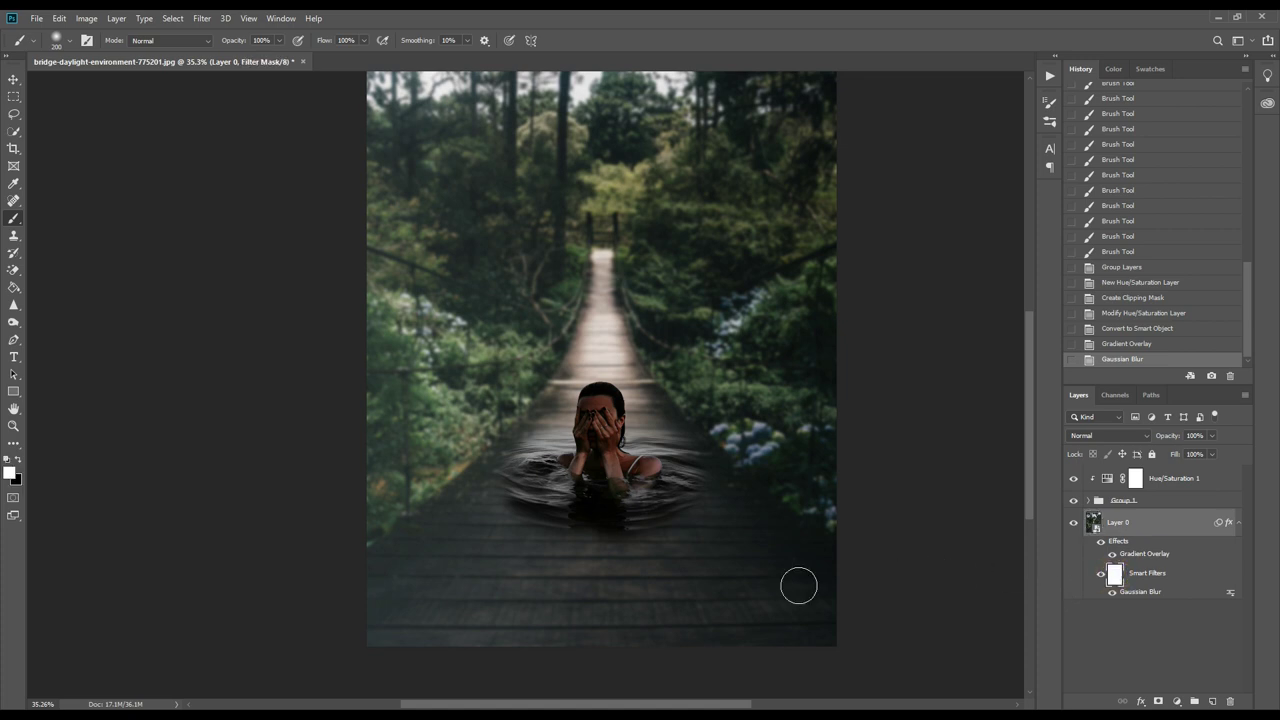
left_click(18, 462)
Step: With a 700 px brush, paint out the blur over the lower bridge planks
scroll(544, 644, "up", 2, "alt")
key("bracketright")
key("bracketright")
key("bracketright")
key("bracketright")
key("bracketright")
key("bracketright")
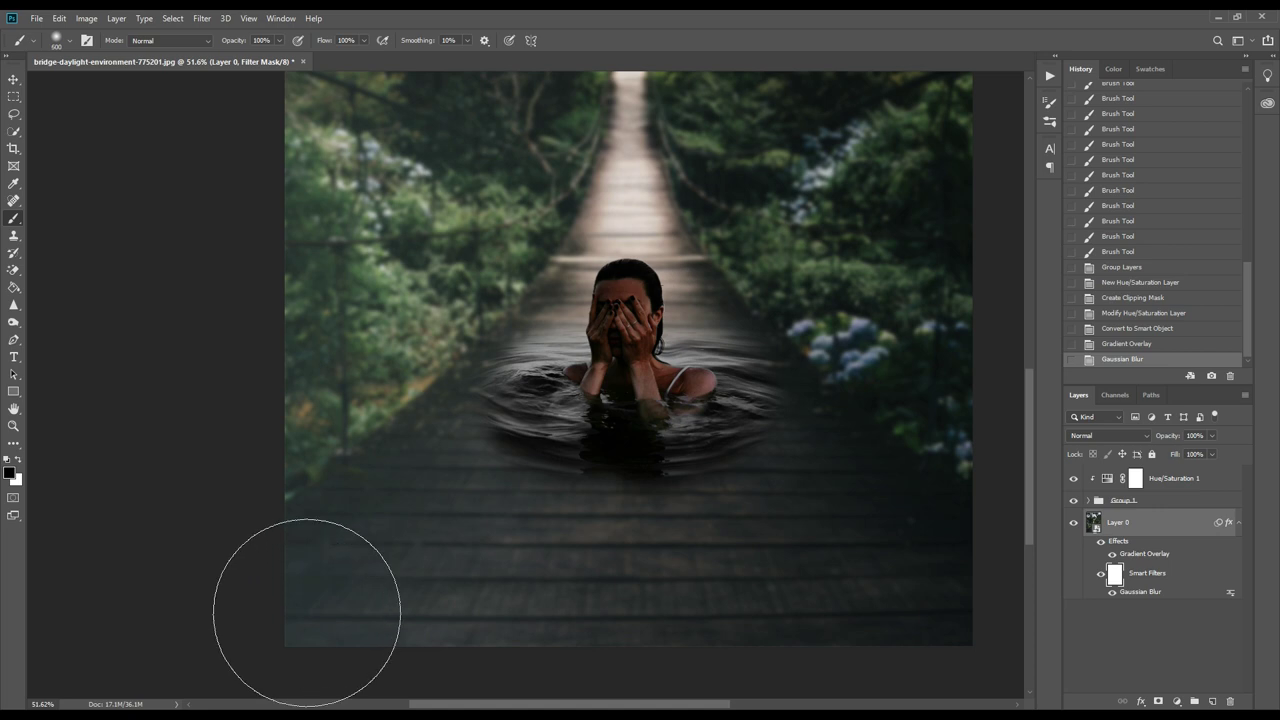
mouse_move(324, 598)
left_mouse_down()
mouse_move(589, 632)
mouse_move(751, 630)
mouse_move(917, 606)
mouse_move(609, 571)
left_mouse_up()
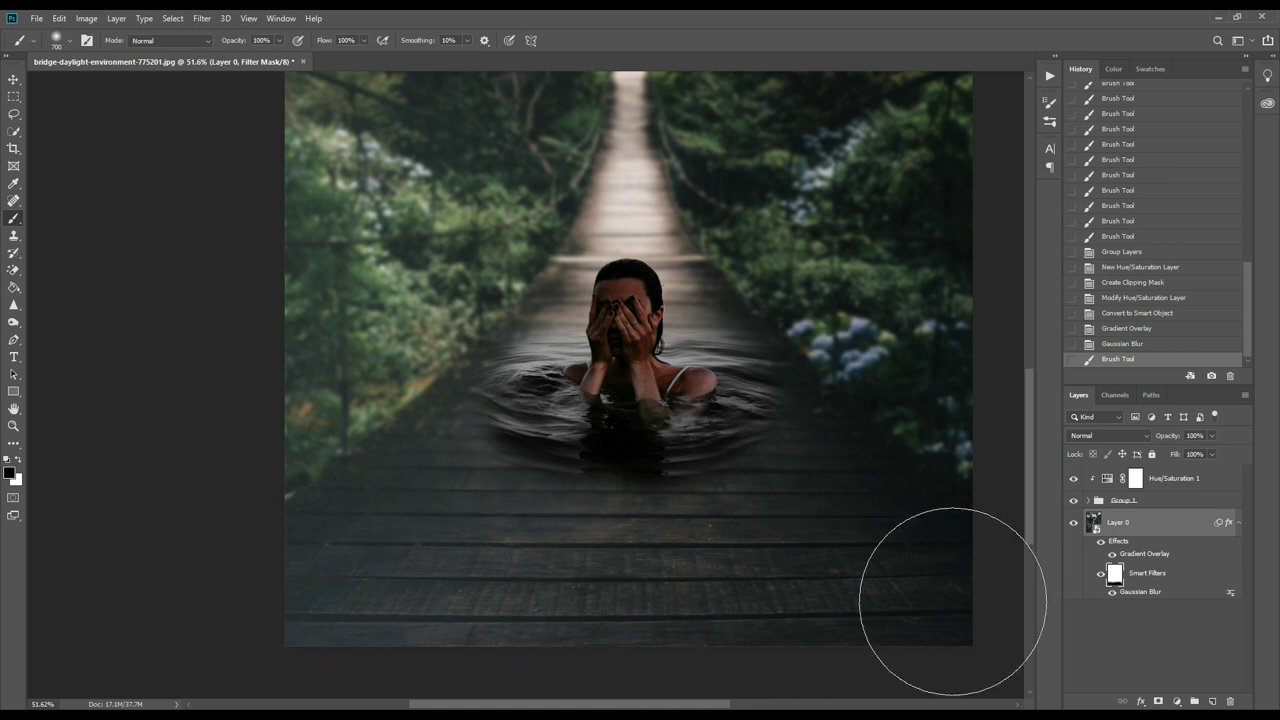
mouse_move(294, 574)
left_mouse_down()
mouse_move(640, 606)
mouse_move(929, 571)
mouse_move(698, 572)
left_mouse_up()
scroll(698, 572, "down", 3)
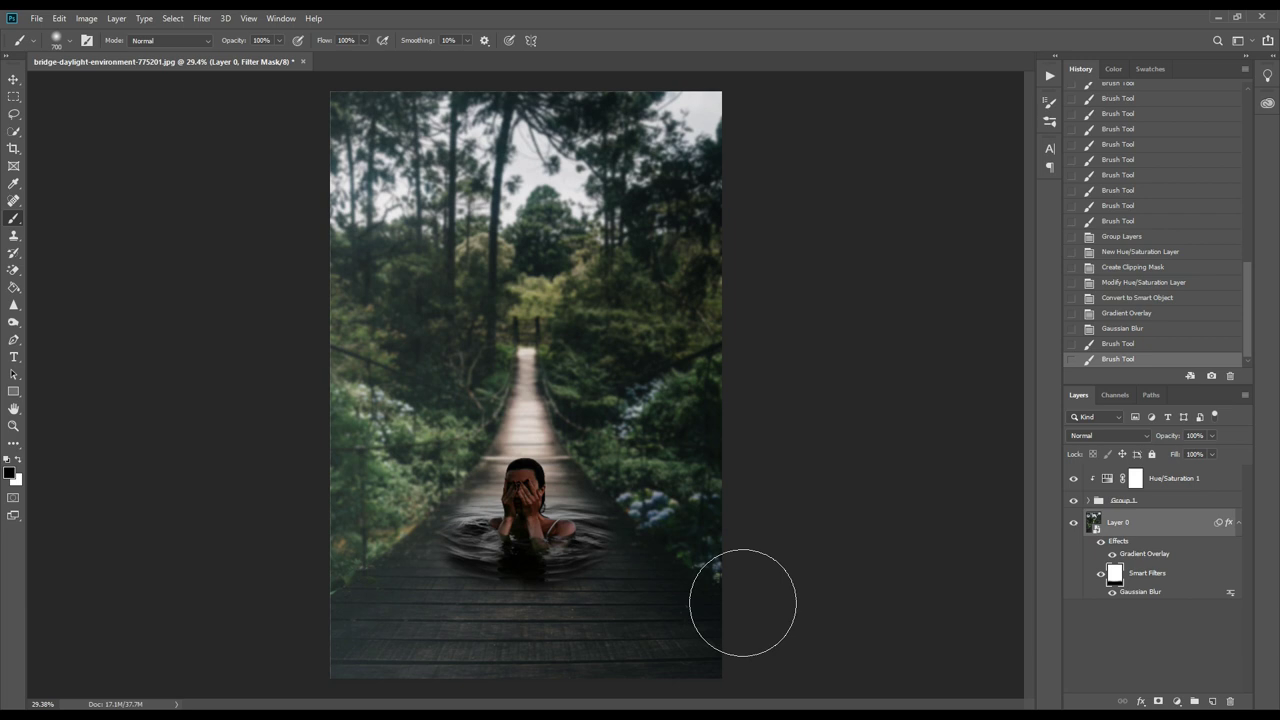
scroll(340, 640, "up", 2)
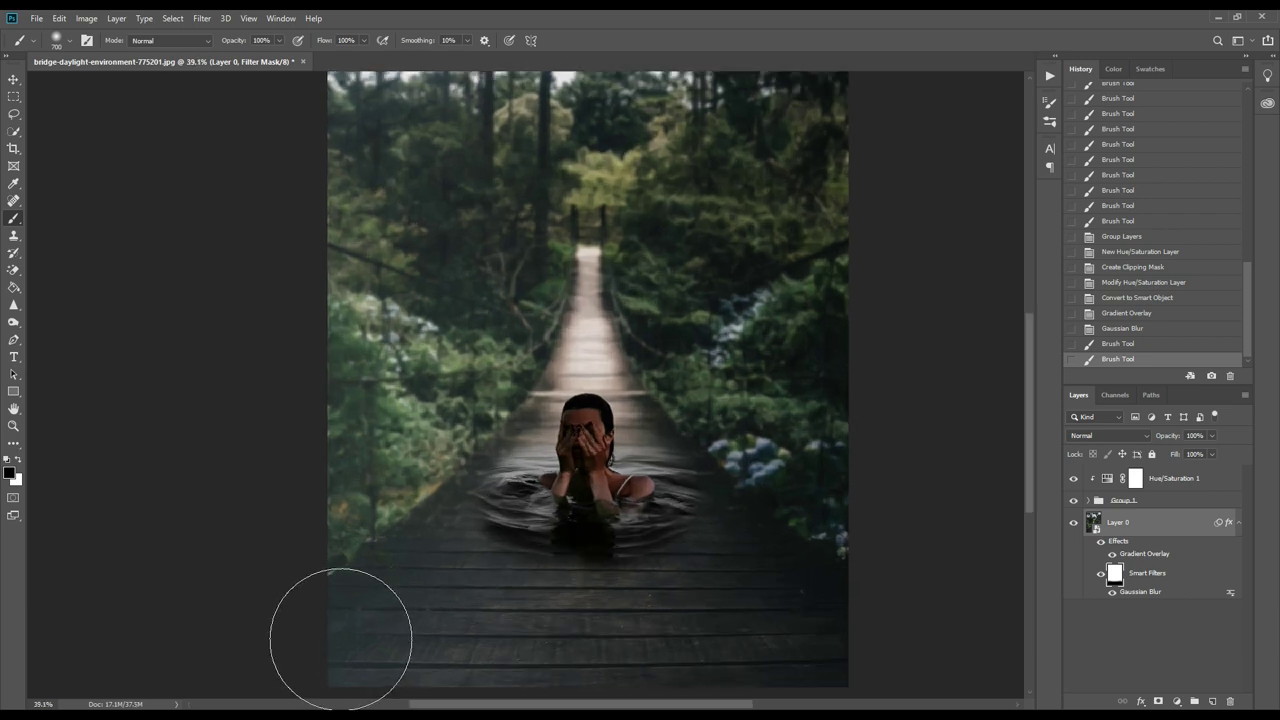
scroll(415, 622, "down", 1)
scroll(415, 622, "down", 1)
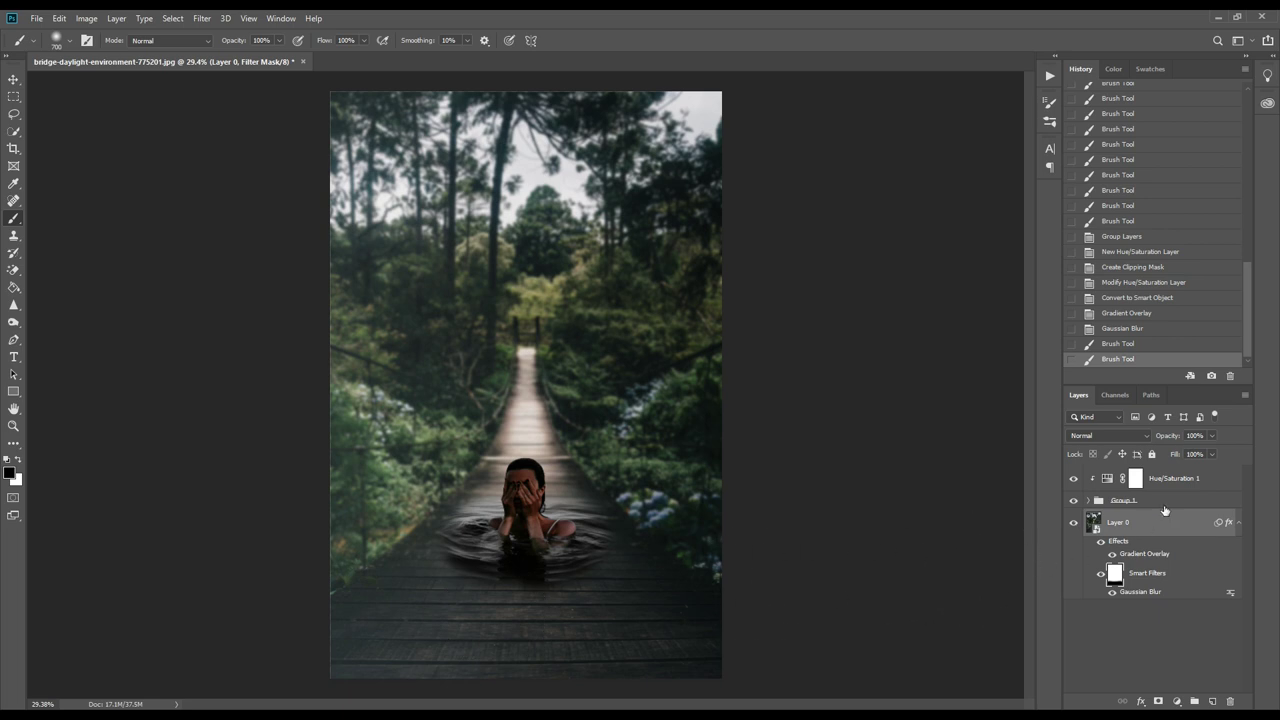
Step: Add Layer 1 above Hue/Saturation 1 and fill it with solid black using the Paint Bucket
left_click(1180, 481)
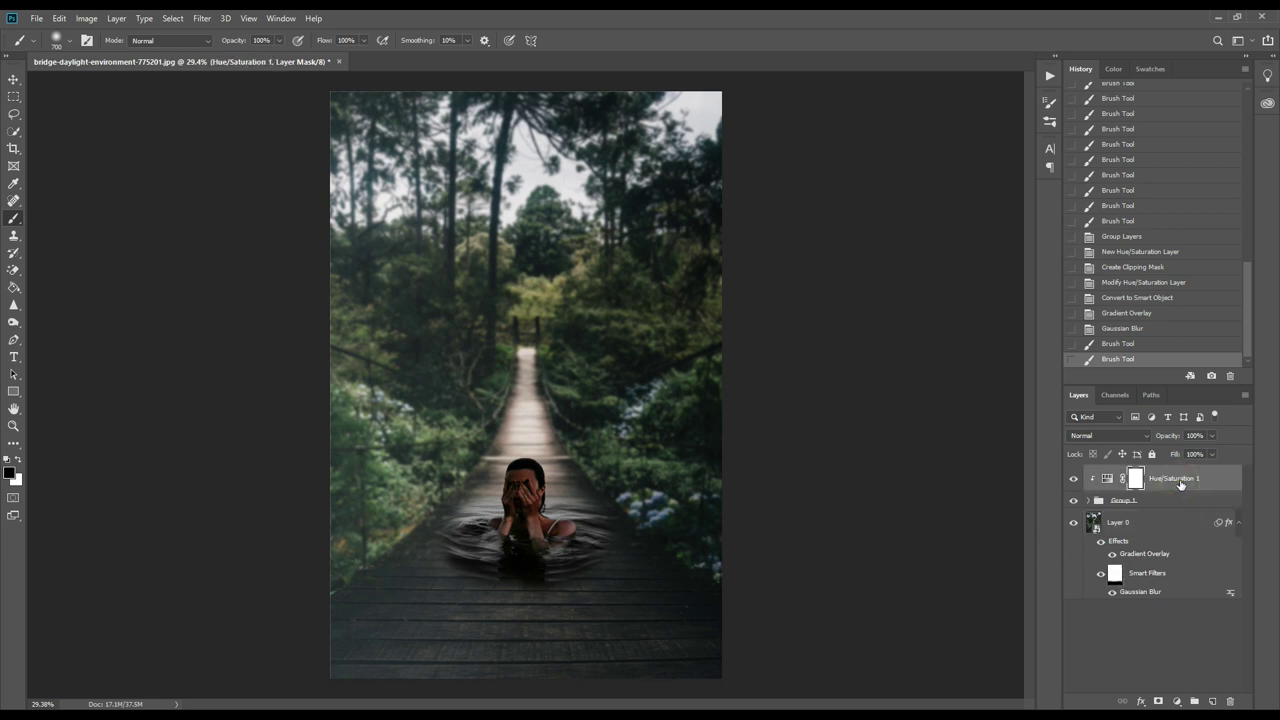
left_click(1213, 703)
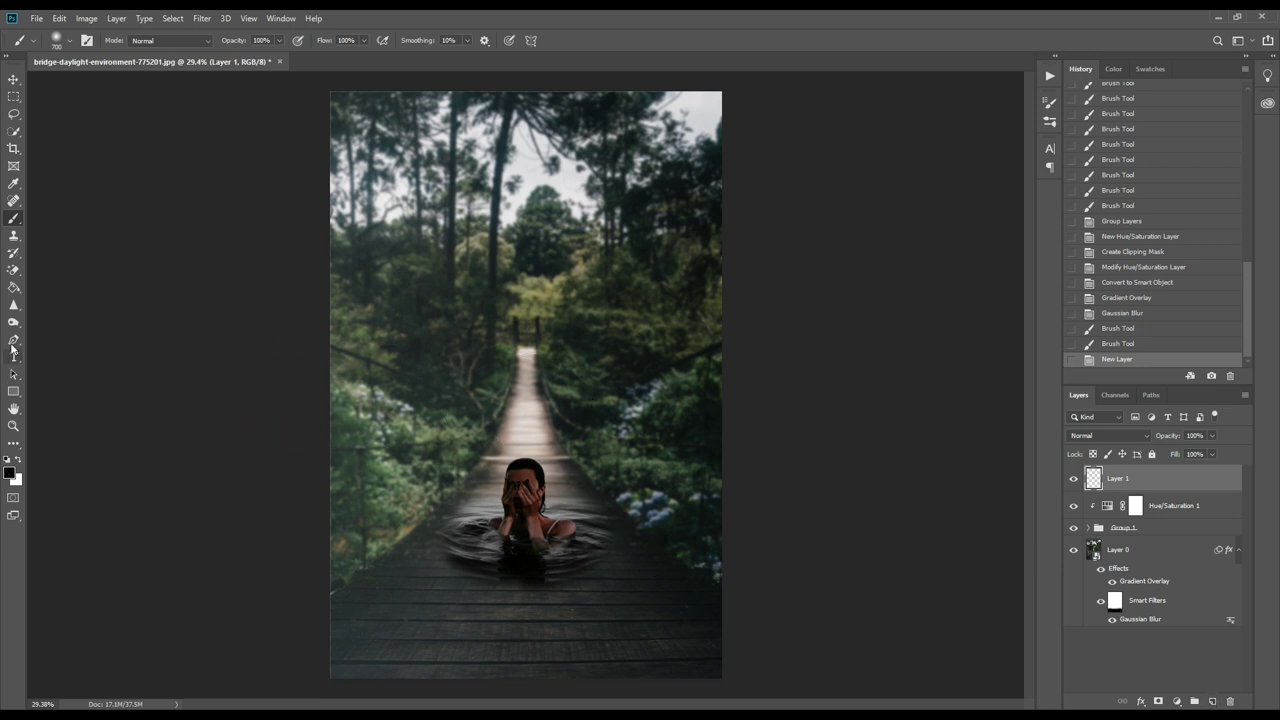
left_click_drag(14, 287, 70, 299)
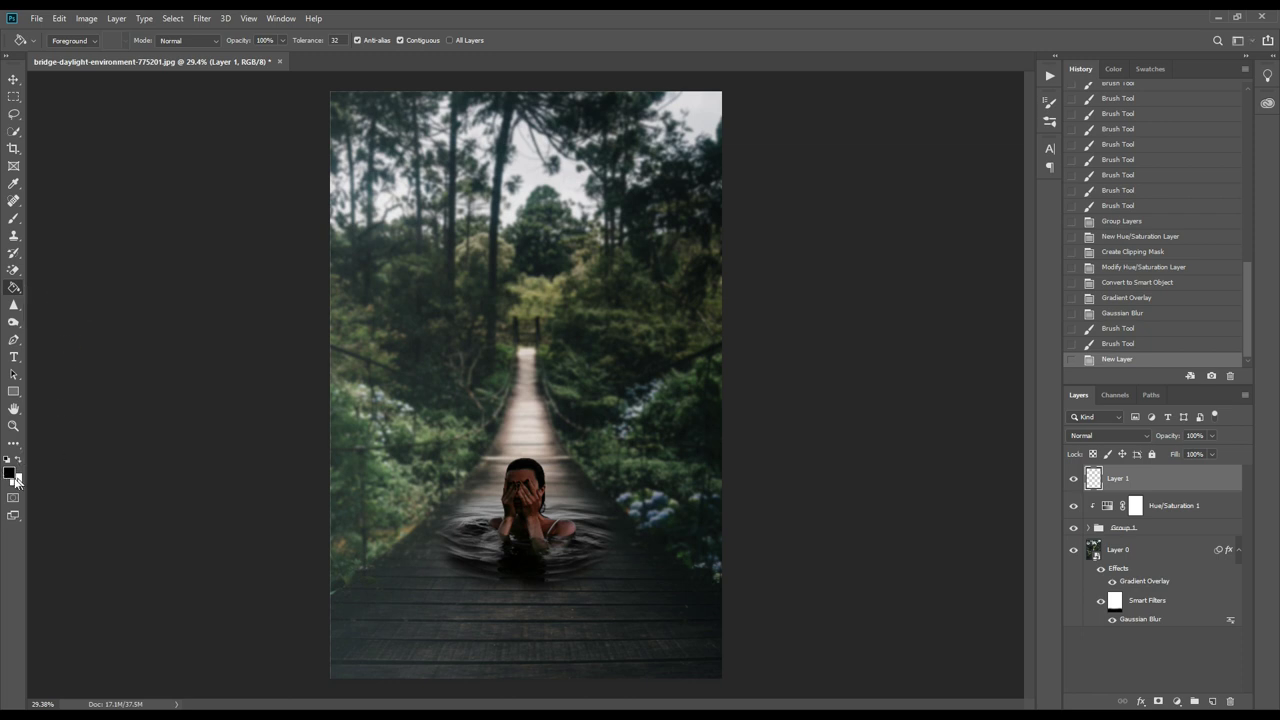
left_click(536, 320)
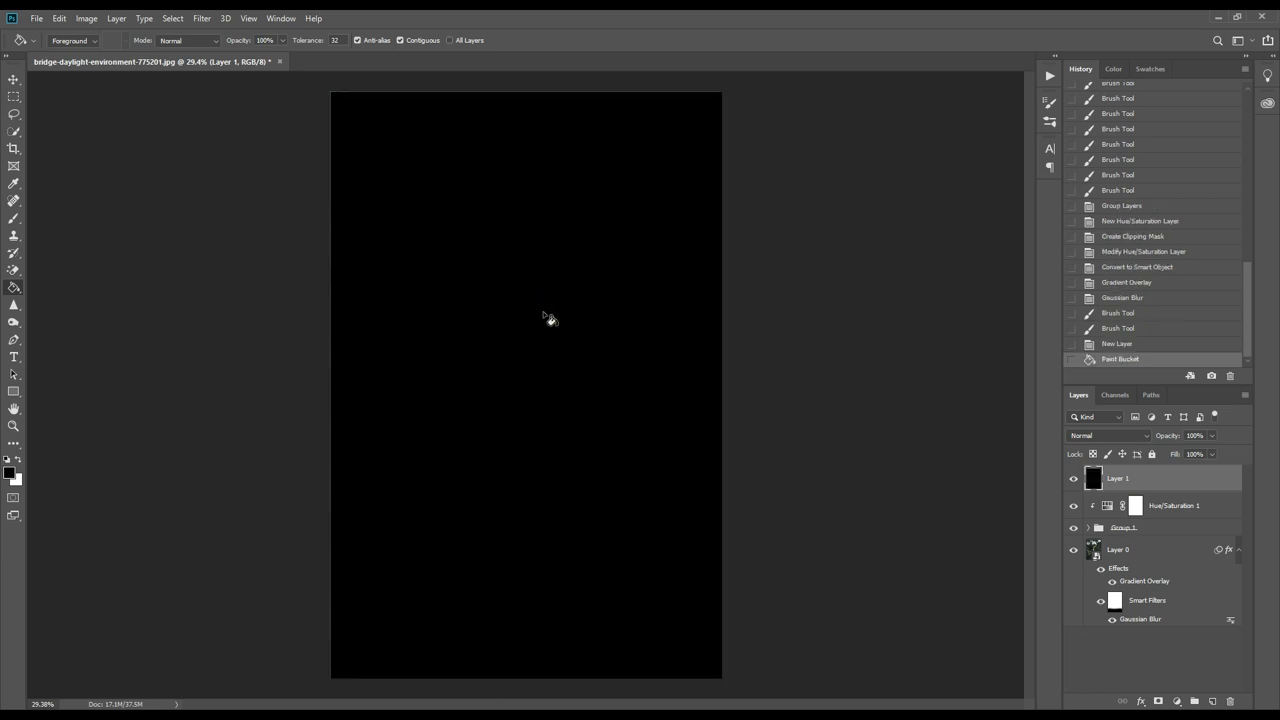
Step: Render a 105mm Prime Lens Flare at 100% brightness, centred on black Layer 1
left_click(202, 19)
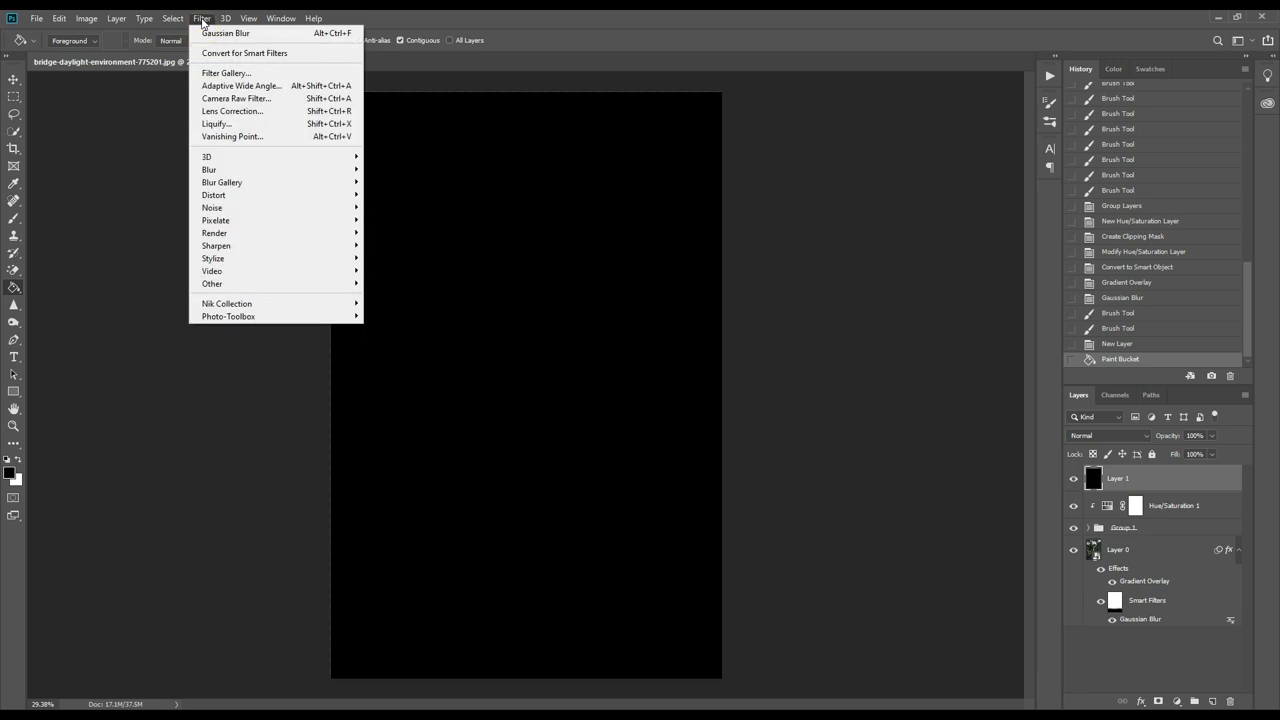
mouse_move(252, 237)
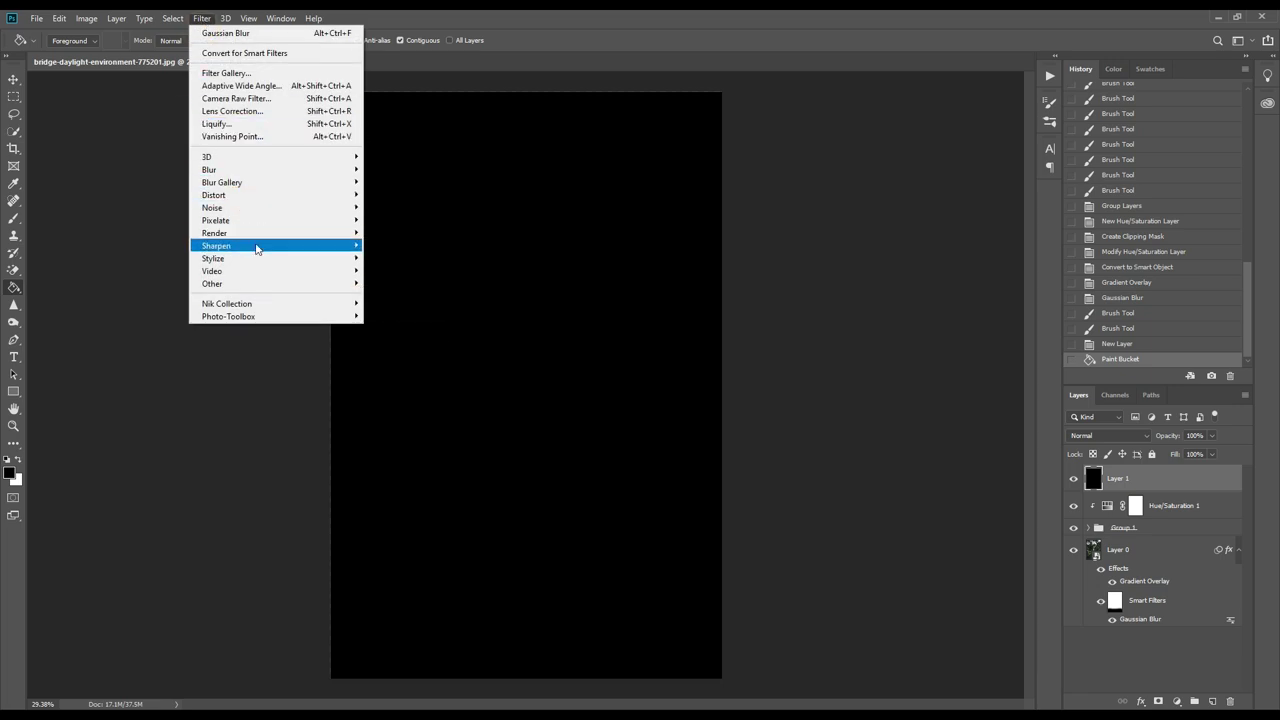
left_click(277, 241)
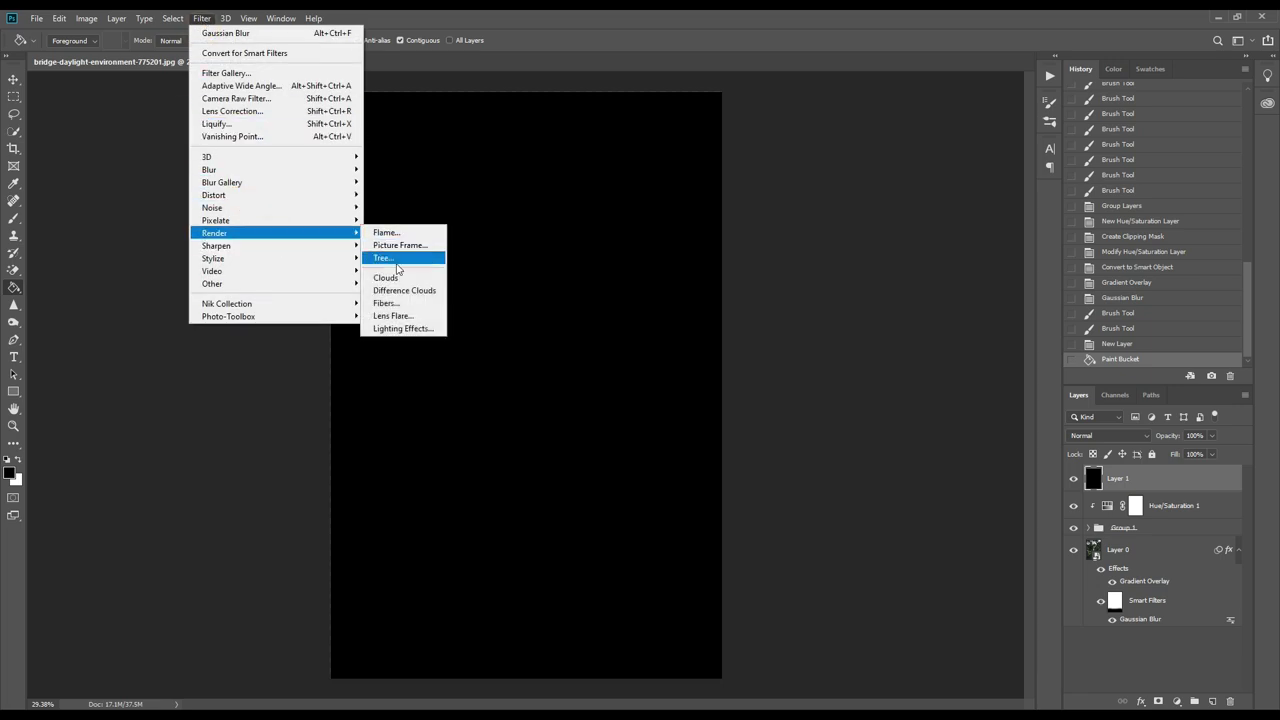
left_click(418, 315)
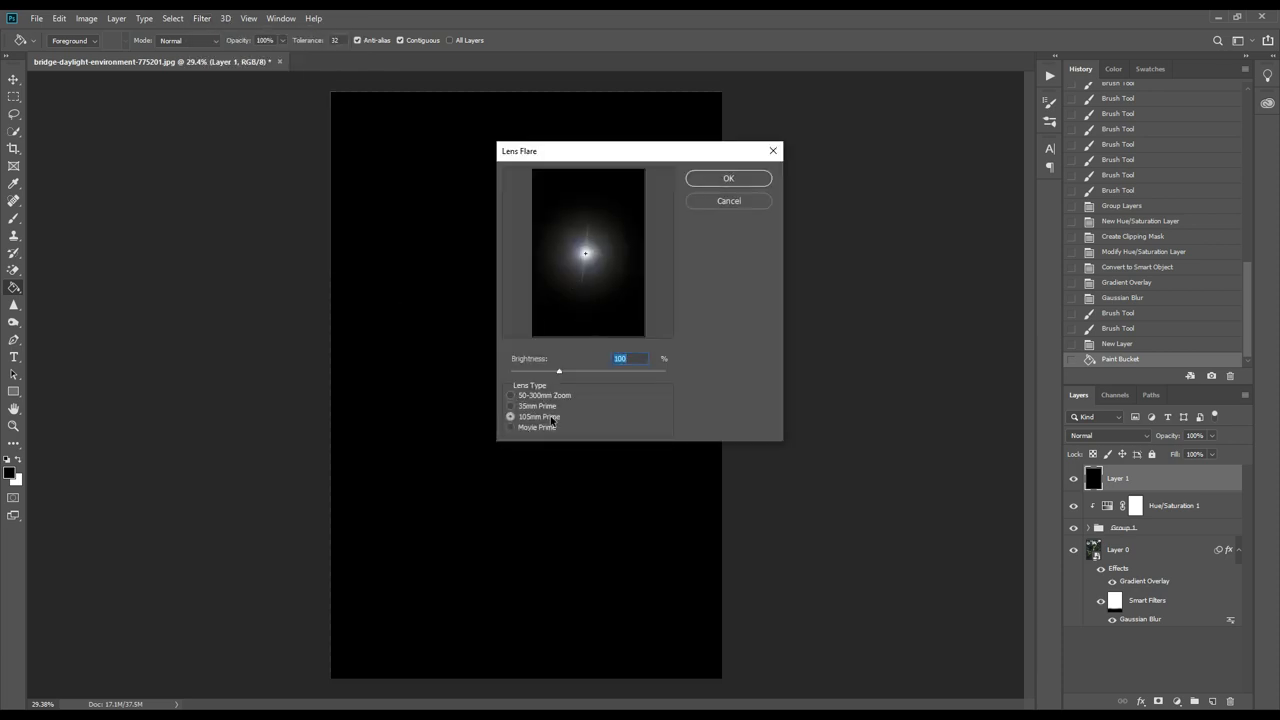
left_click(588, 255)
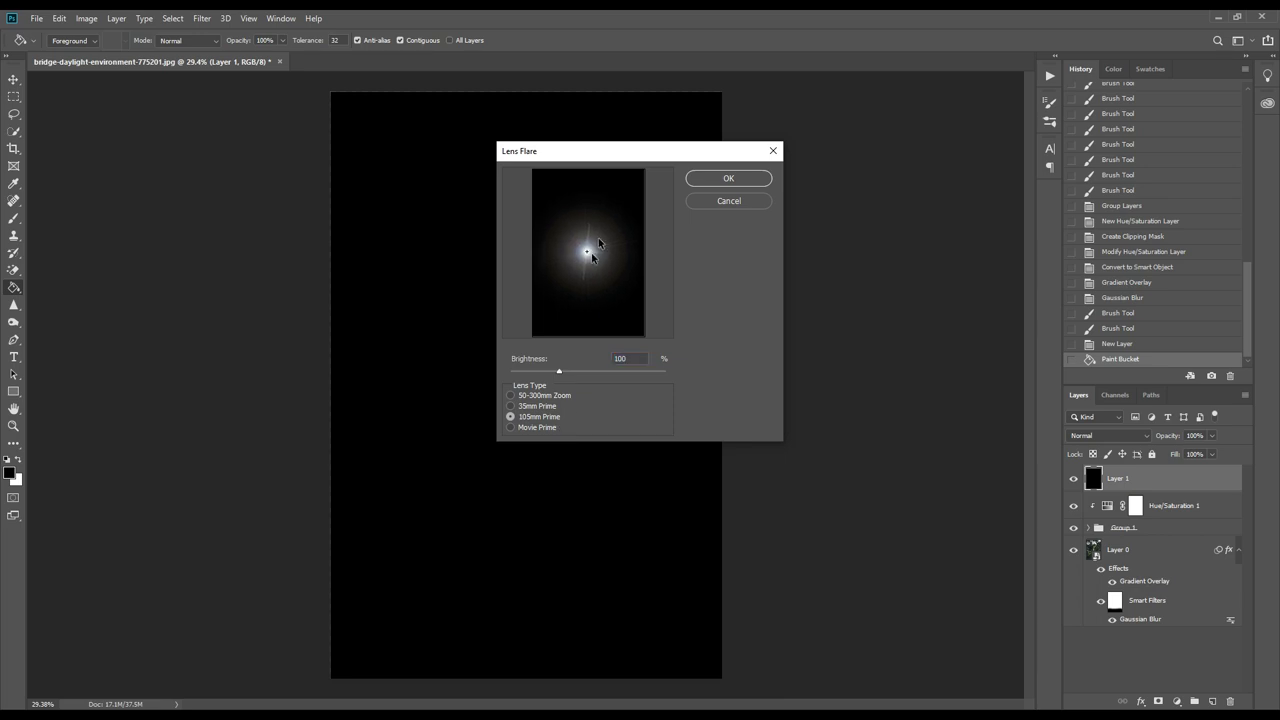
left_click(716, 180)
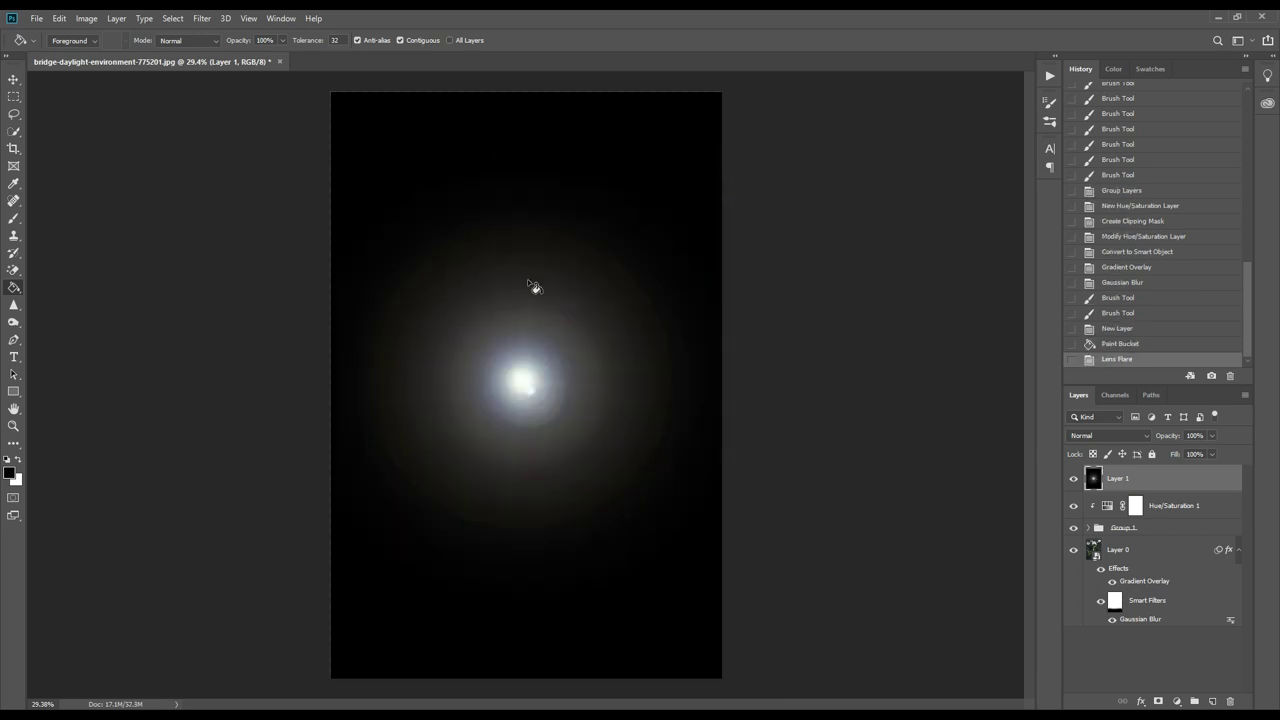
left_click(200, 19)
Step: Apply a Blur and then a 5.8-pixel Gaussian Blur to the flare layer
mouse_move(330, 170)
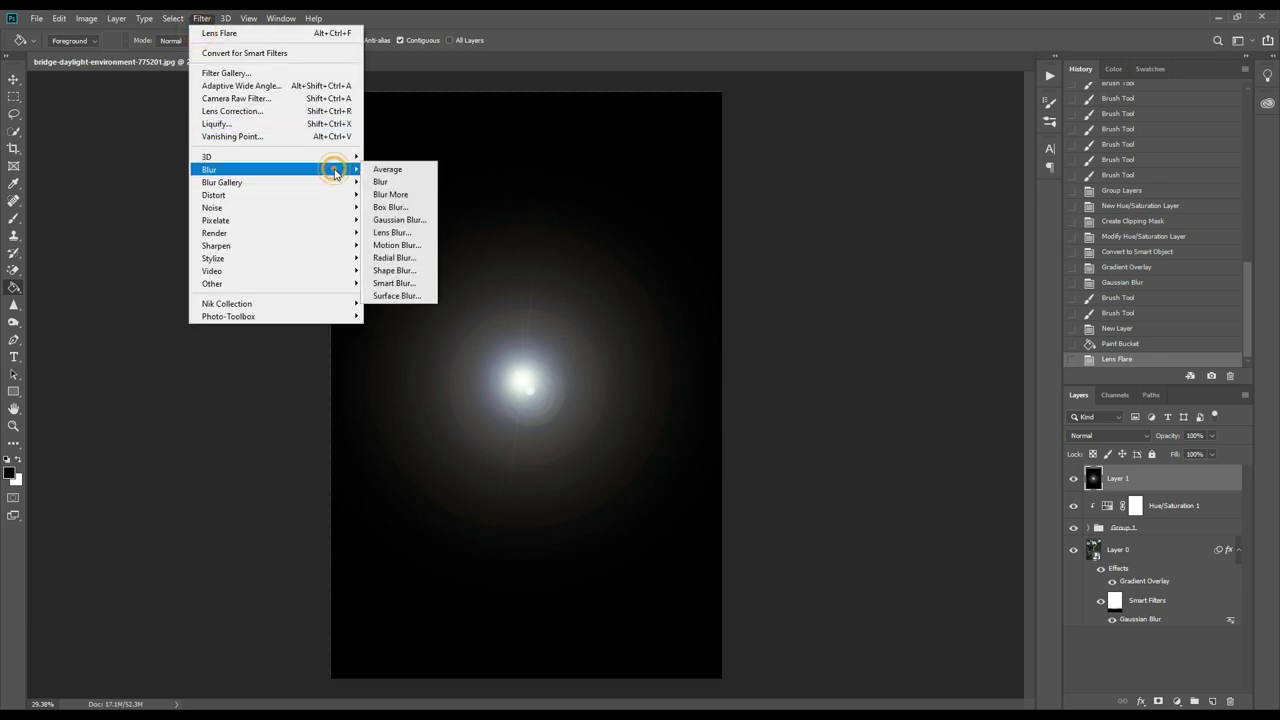
left_click(405, 182)
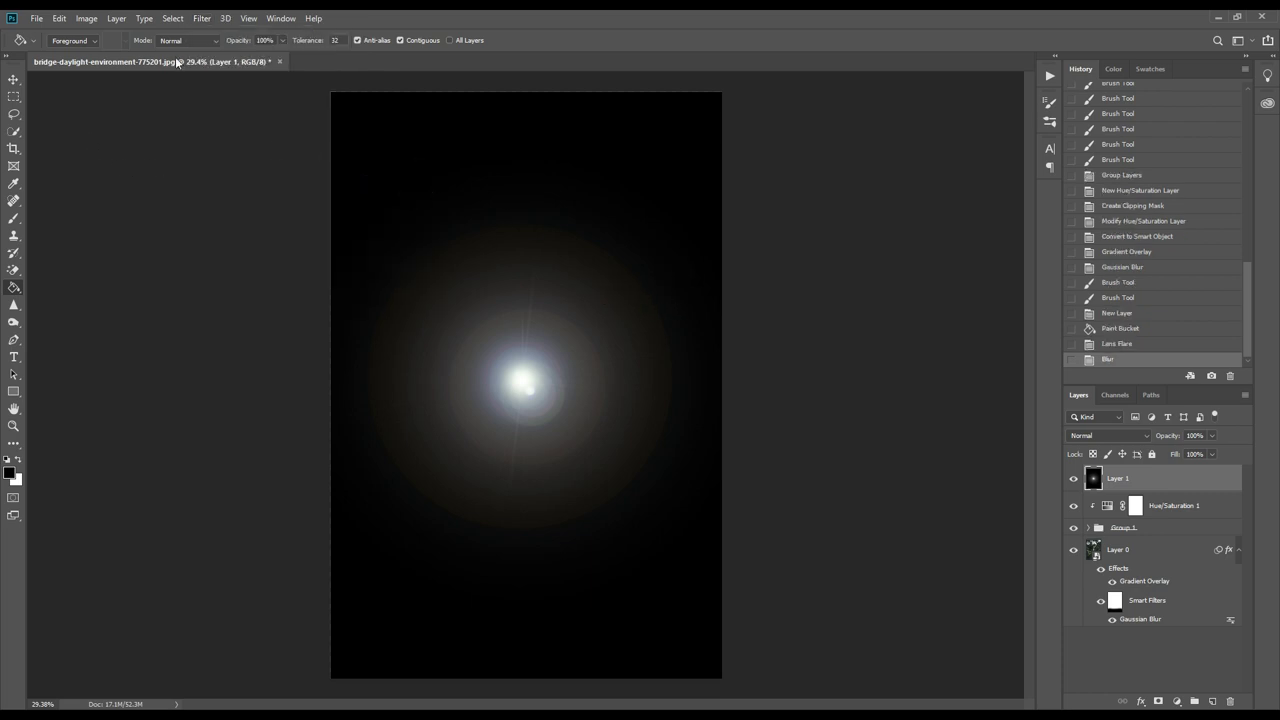
left_click(201, 18)
mouse_move(286, 170)
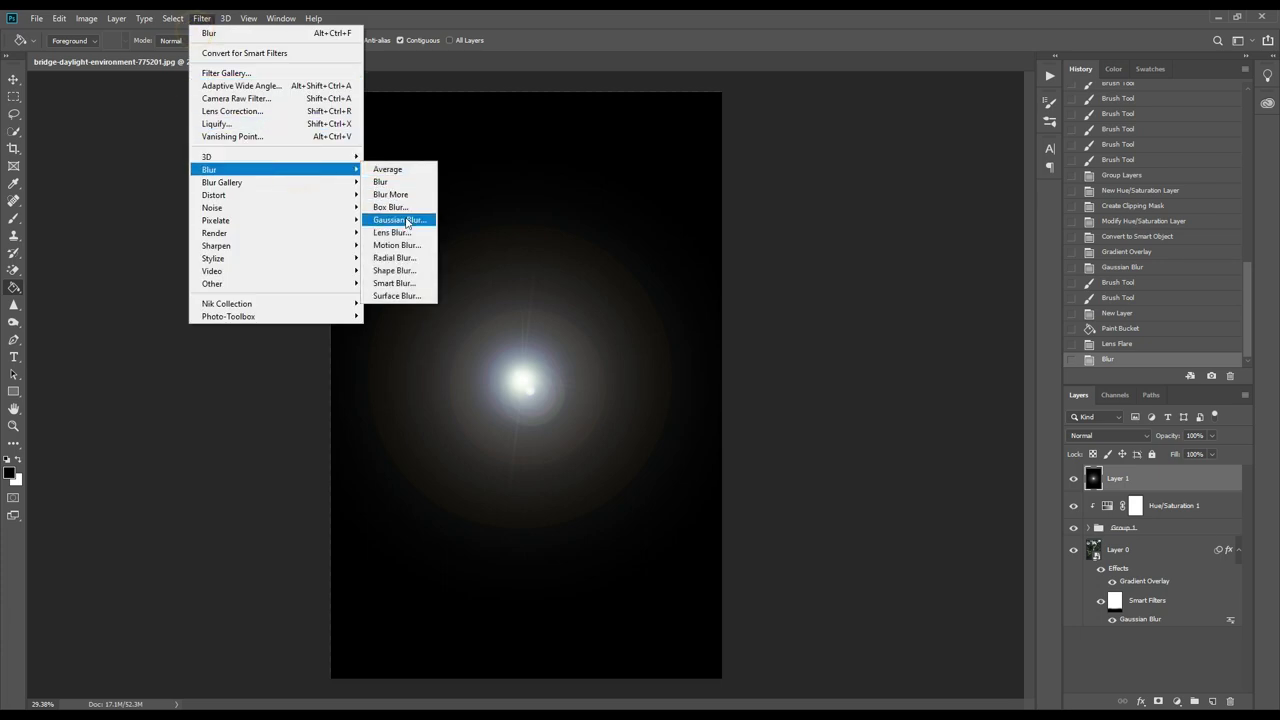
left_click(406, 220)
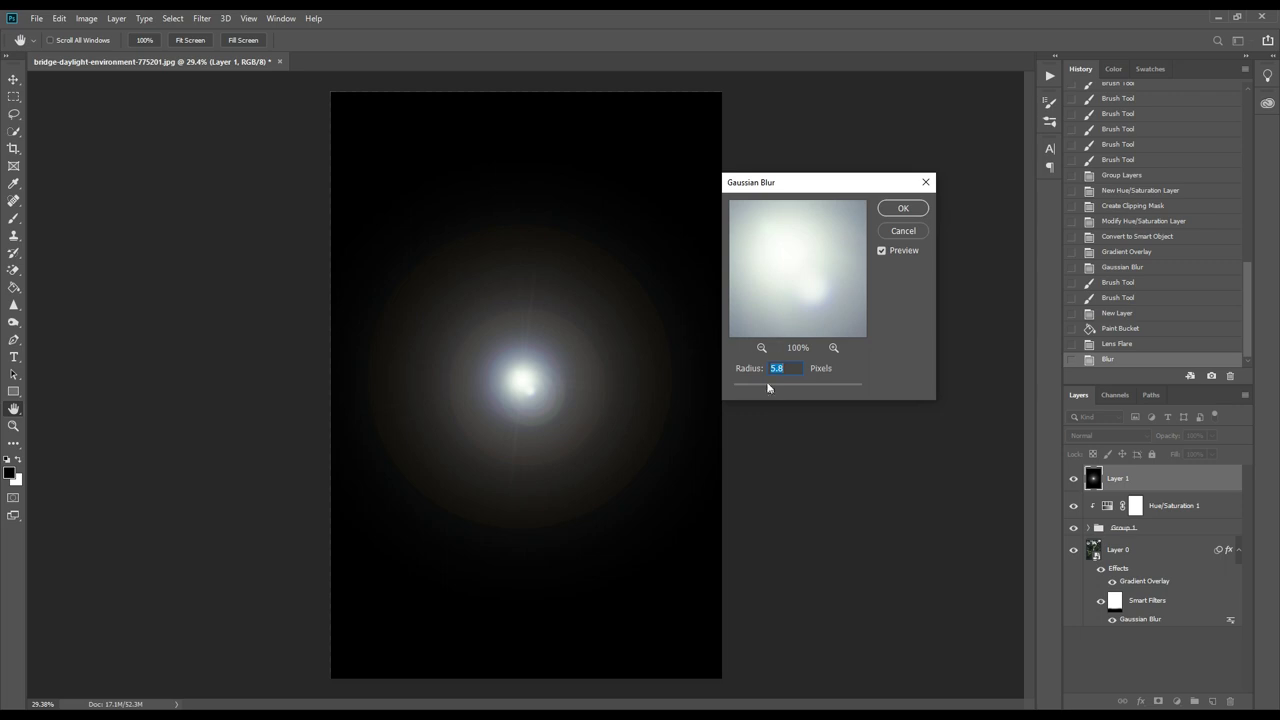
left_click(900, 209)
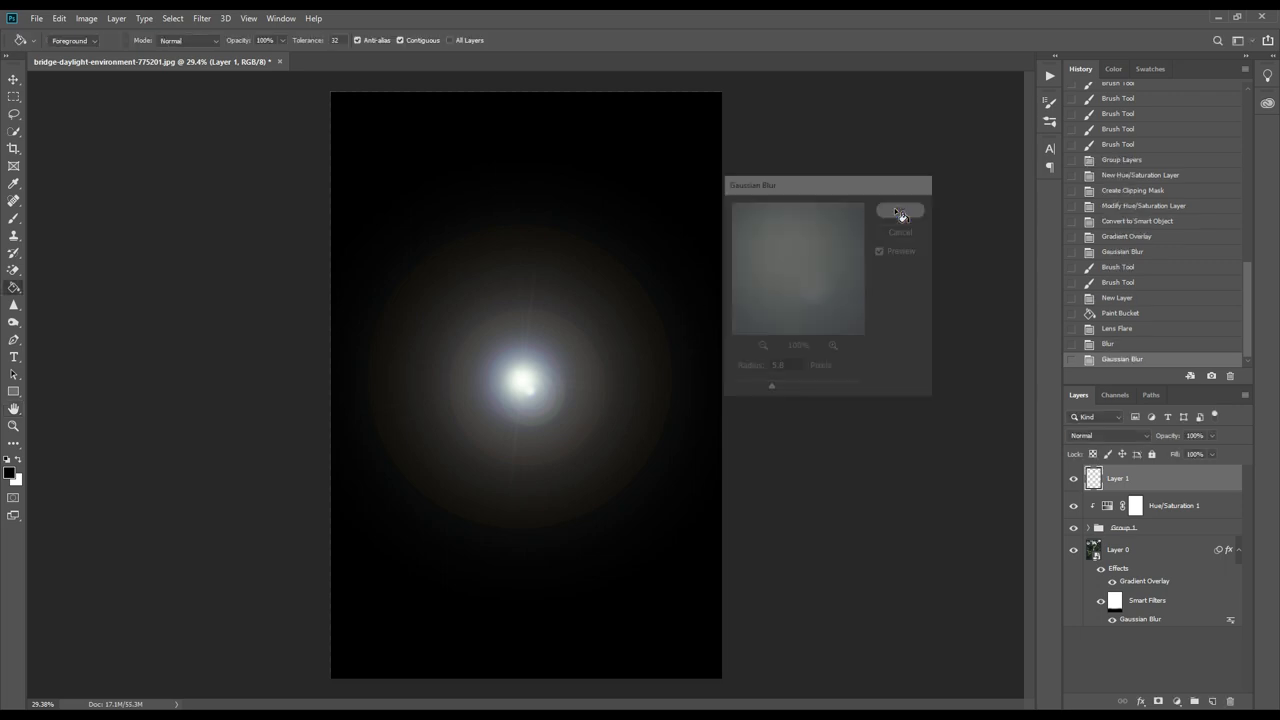
Step: Apply a second 5.8-pixel Gaussian Blur to the flare
left_click(202, 18)
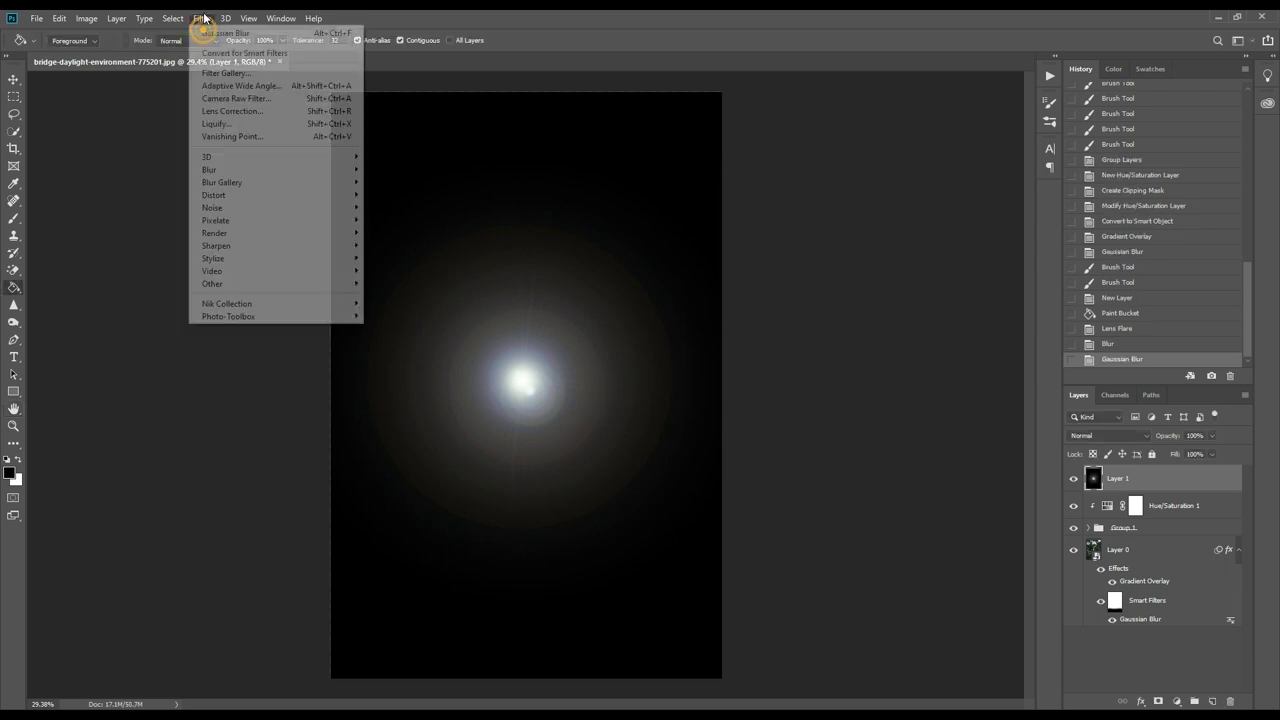
mouse_move(306, 170)
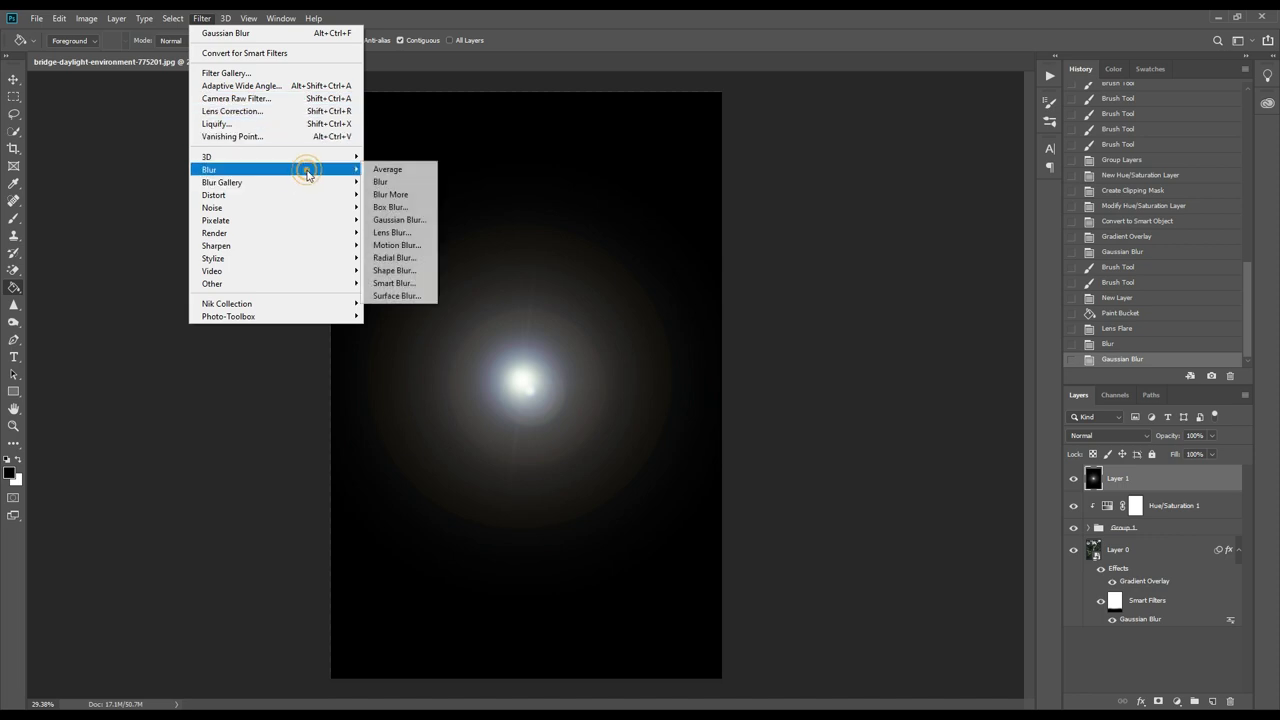
left_click(415, 220)
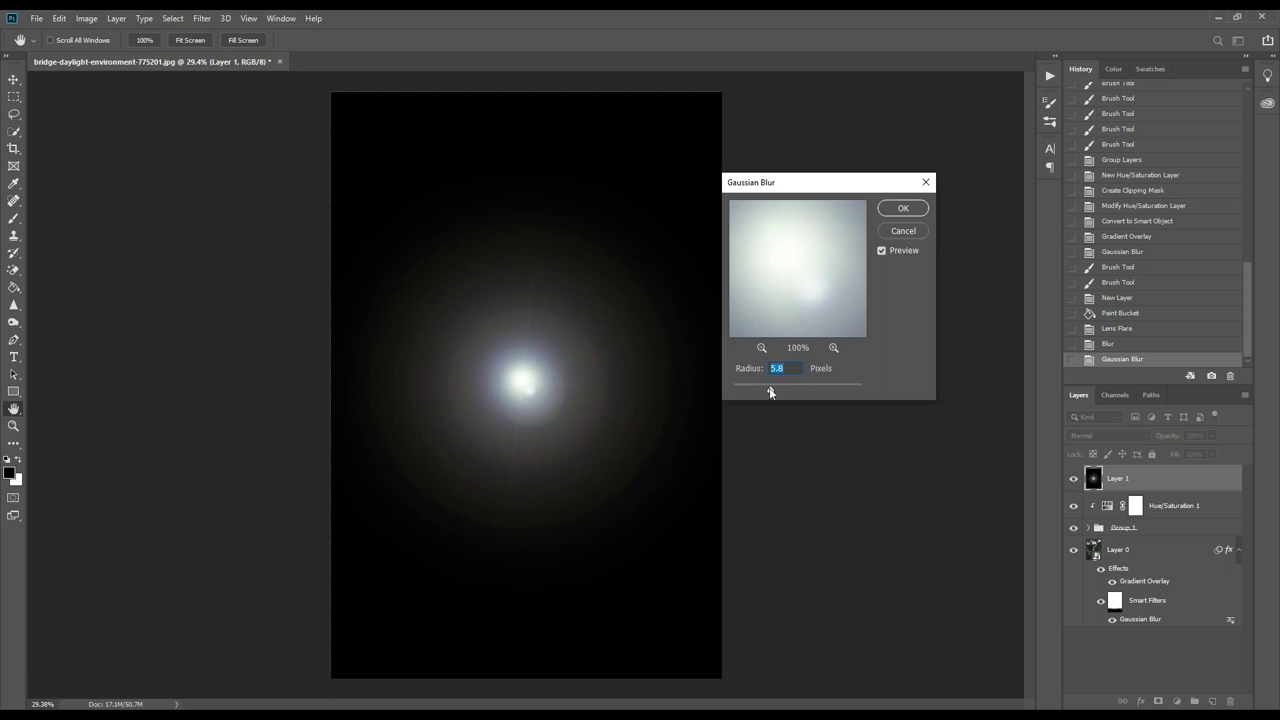
left_click(903, 208)
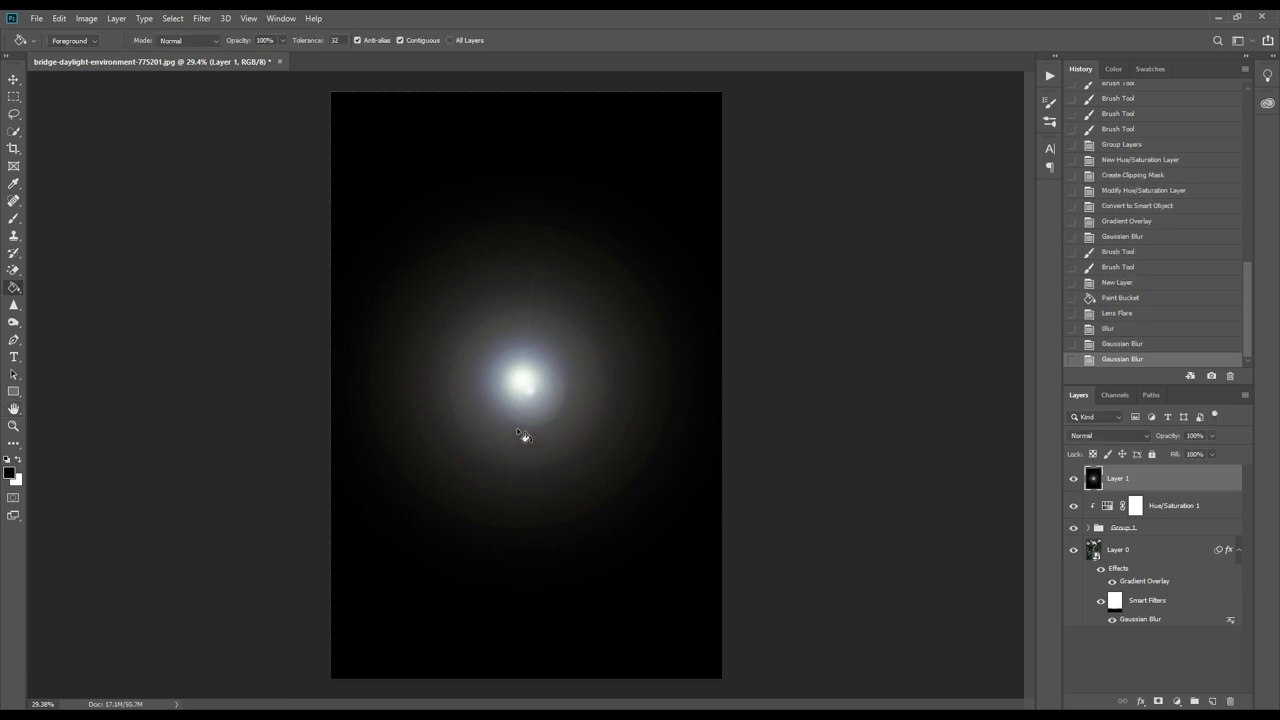
Step: Set Layer 1 to Screen blend mode and move the flare up to the bridge's far end
left_click(1116, 437)
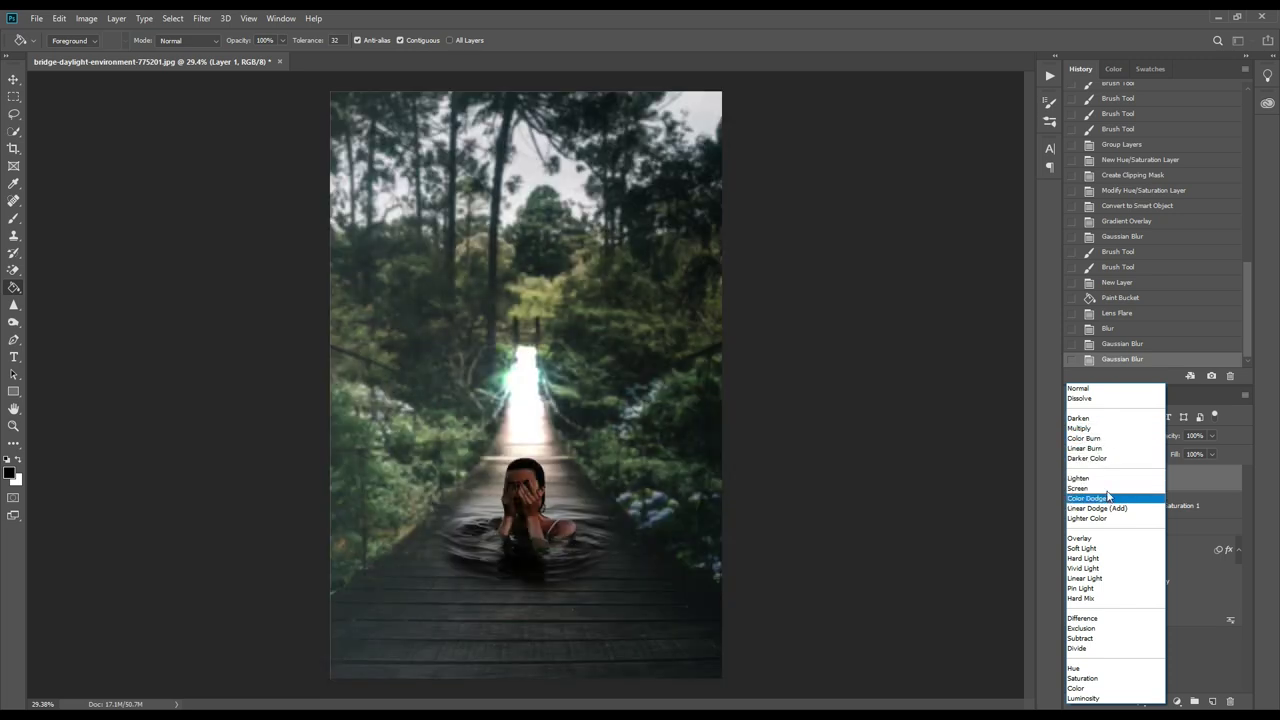
left_click(1108, 489)
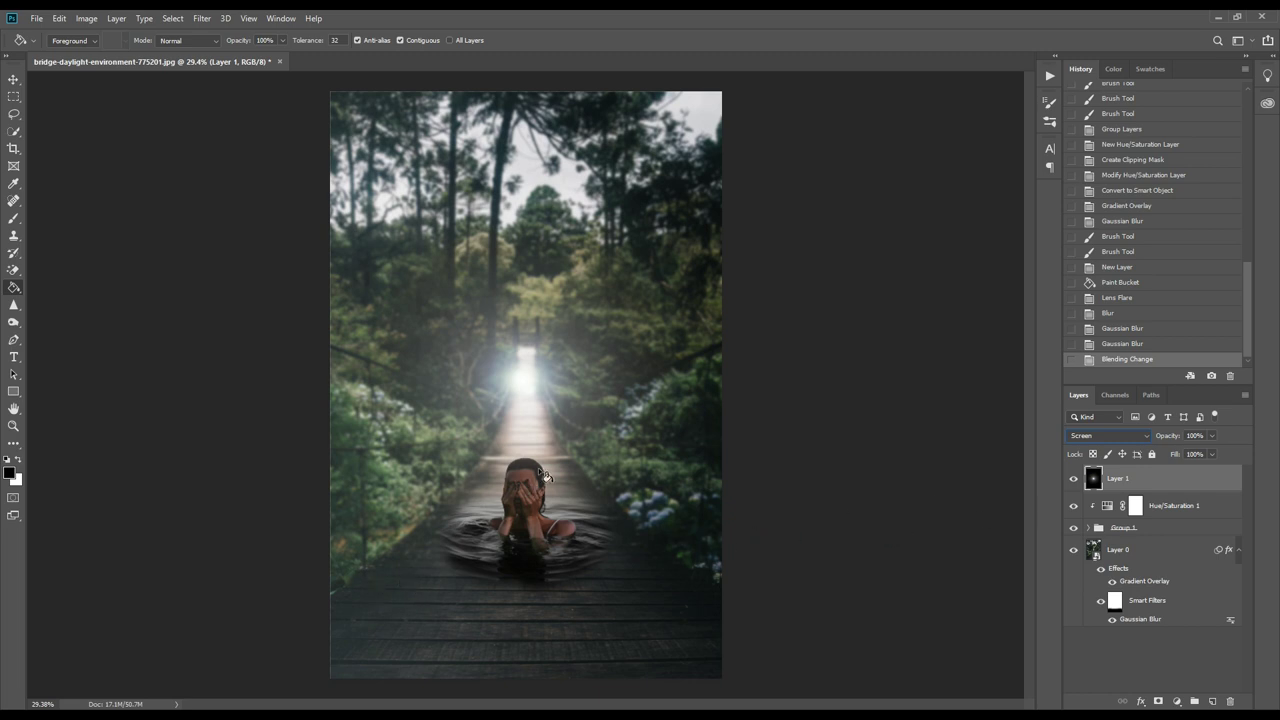
left_click(13, 79)
left_click_drag(523, 380, 527, 350)
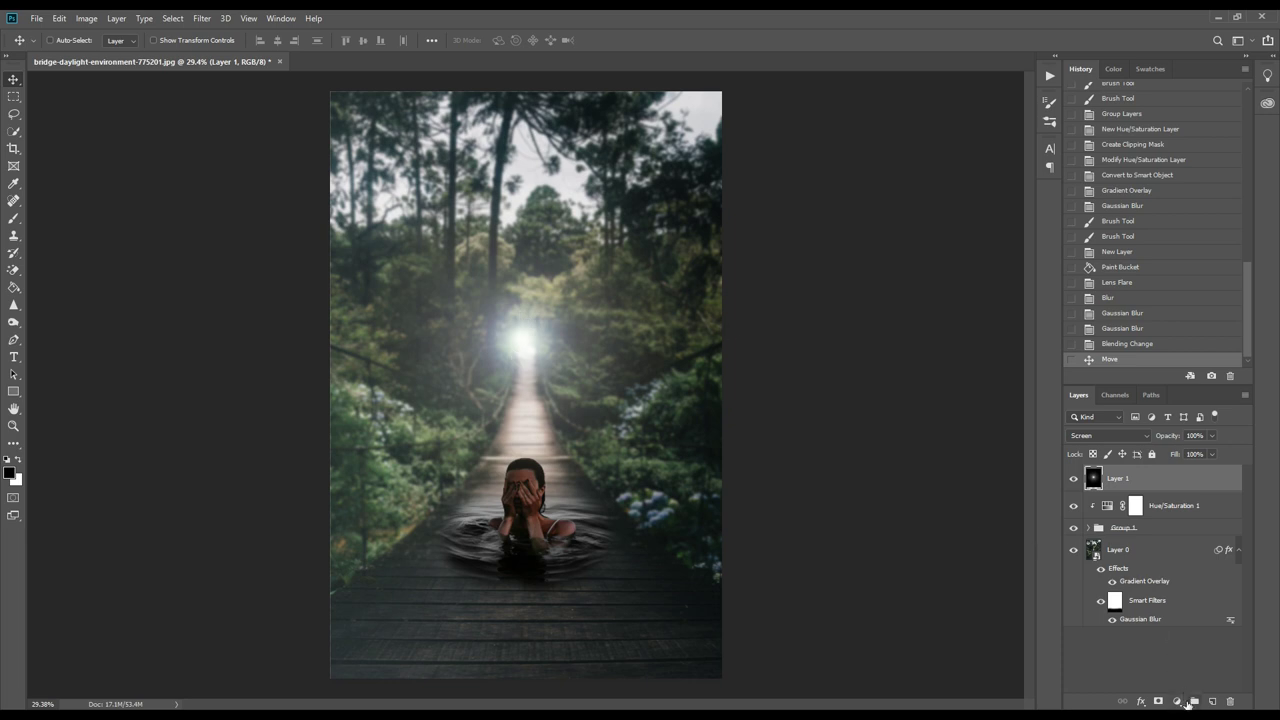
Step: Clip a Hue/Saturation adjustment to the flare layer with Hue -180 and Saturation +38
left_click(1180, 701)
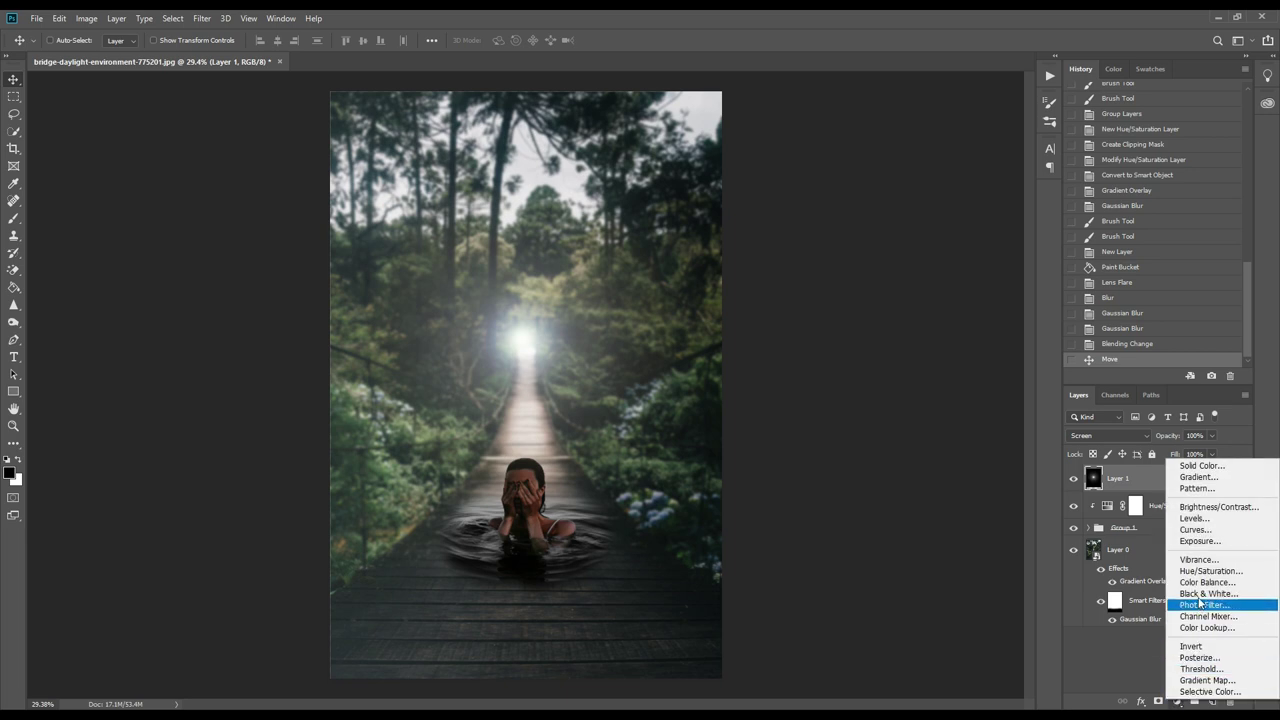
left_click(1213, 571)
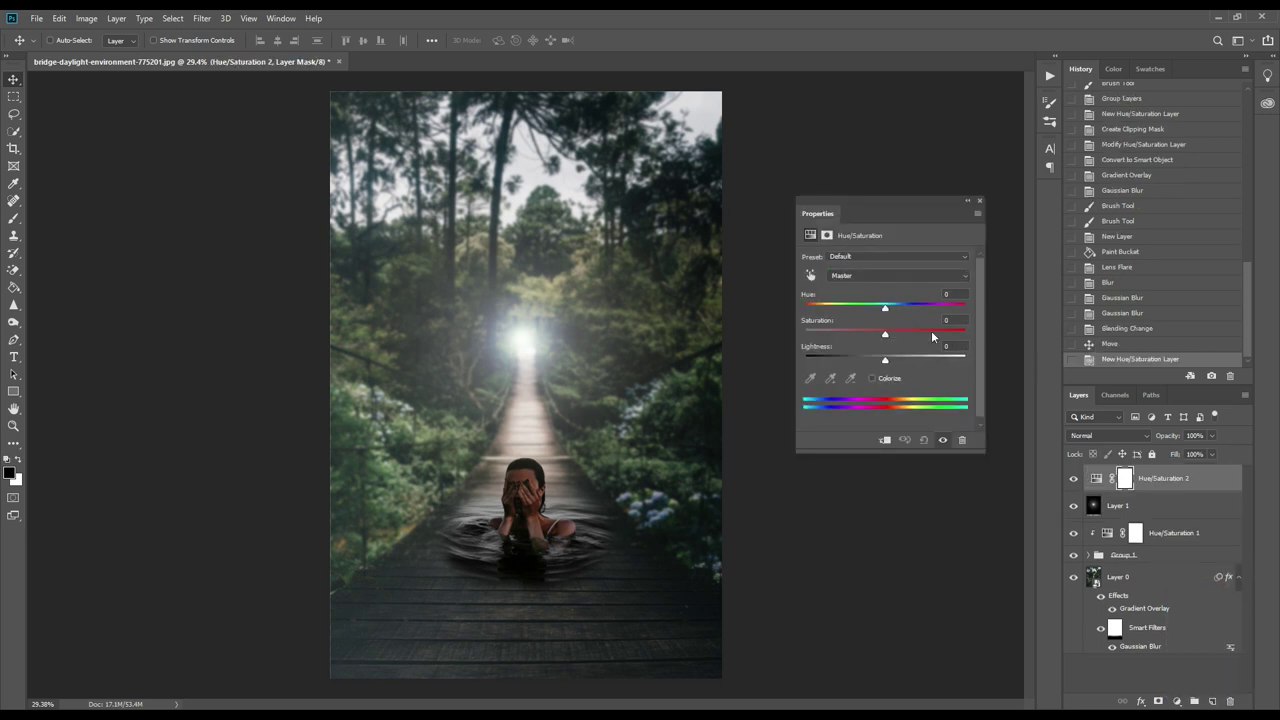
left_click(884, 440)
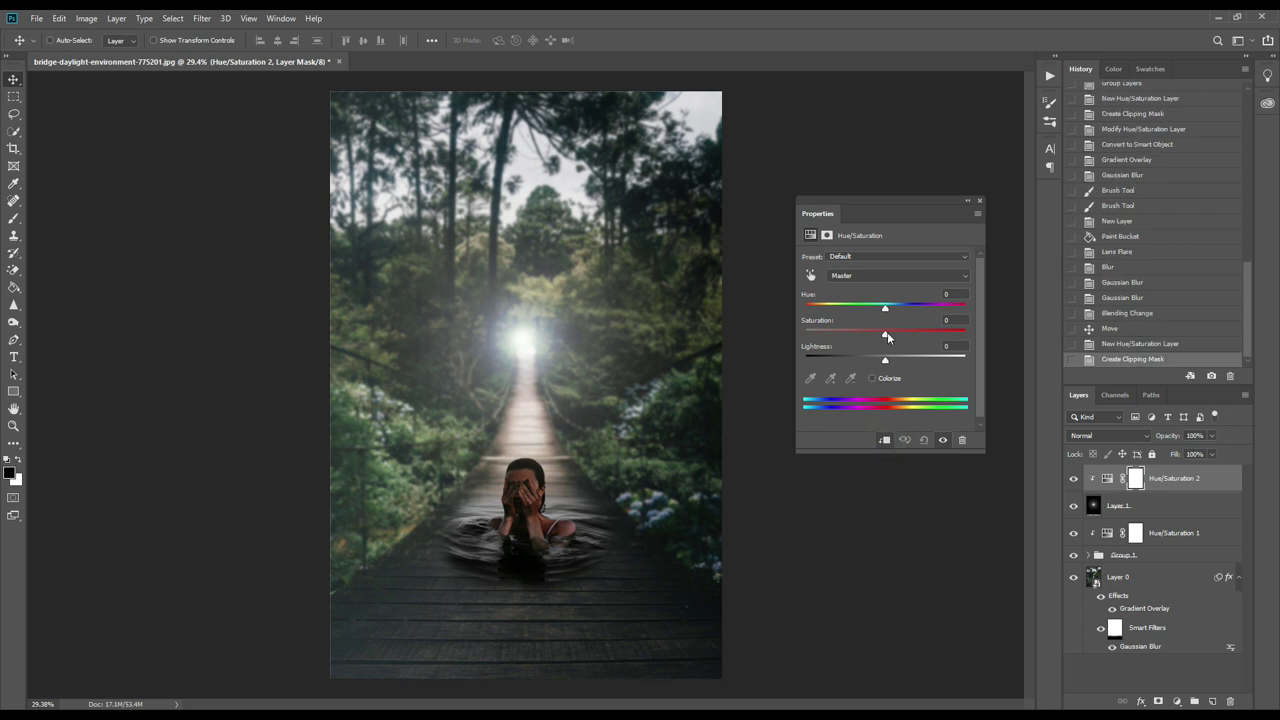
left_click_drag(886, 337, 900, 337)
left_click_drag(916, 339, 800, 304)
left_click(884, 311)
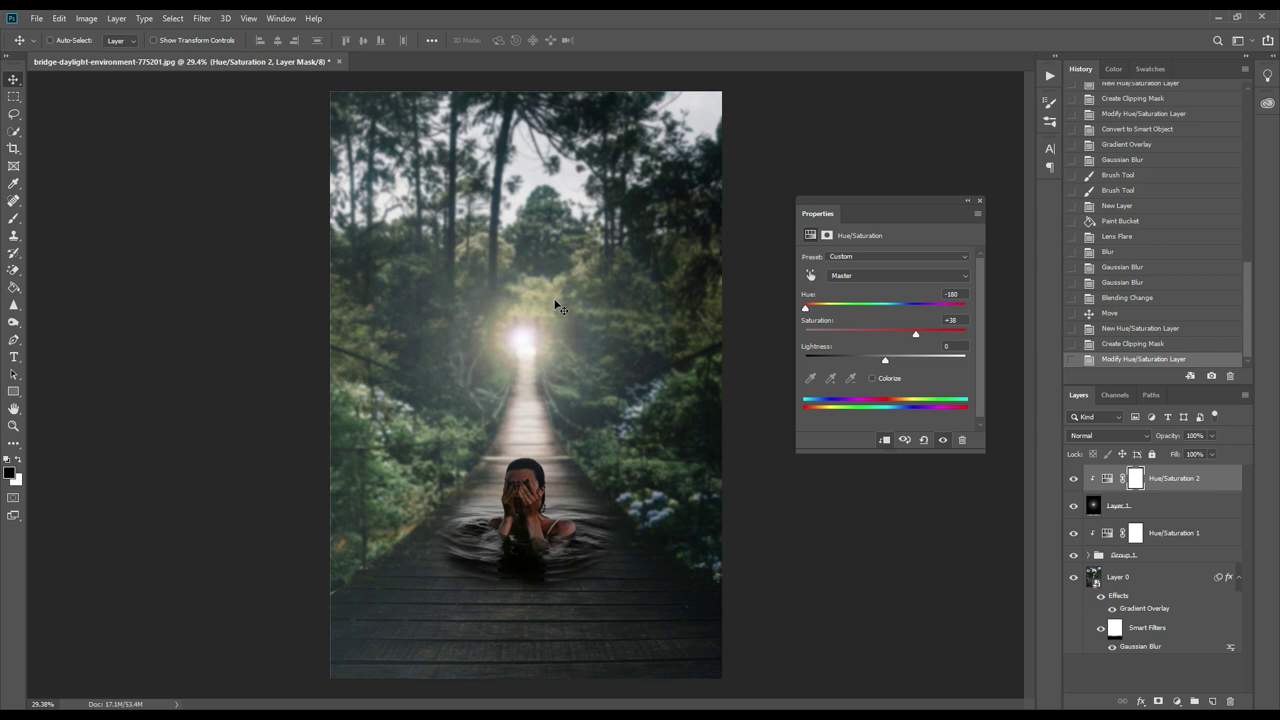
left_click(978, 203)
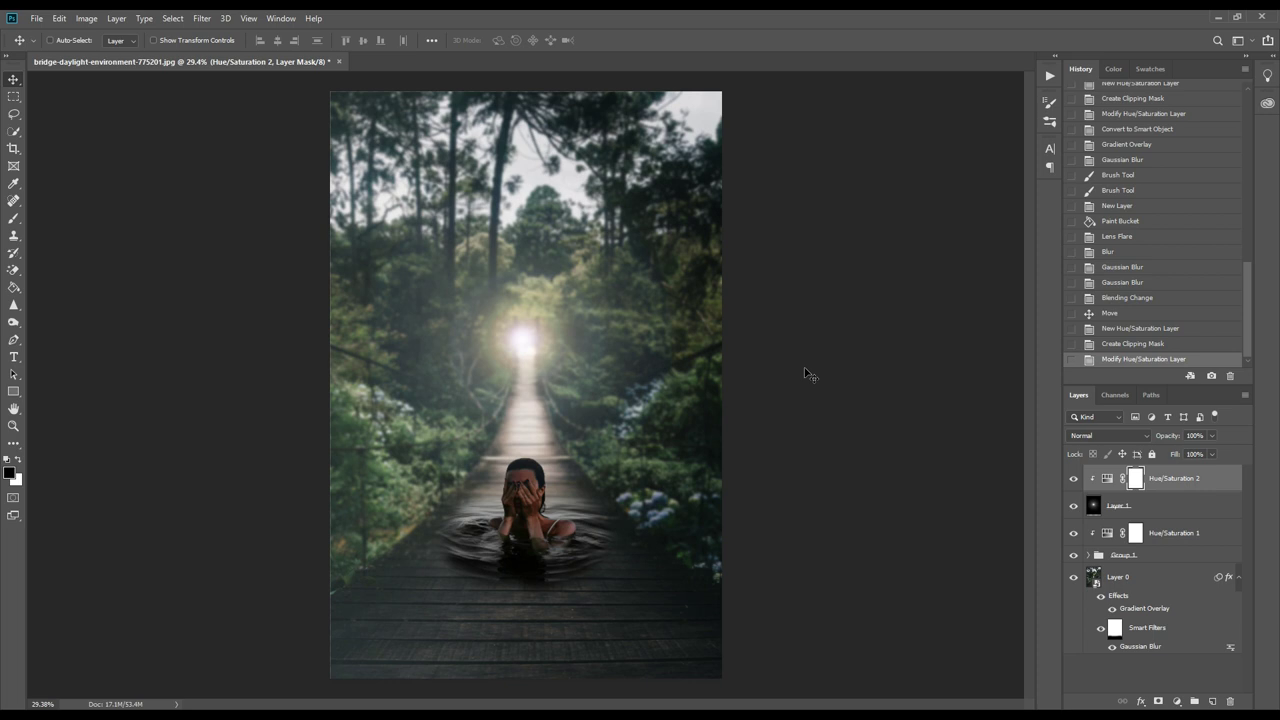
Step: Add a Selective Color layer and set Neutrals to Cyan -7 with a touch more yellow
left_click(1177, 701)
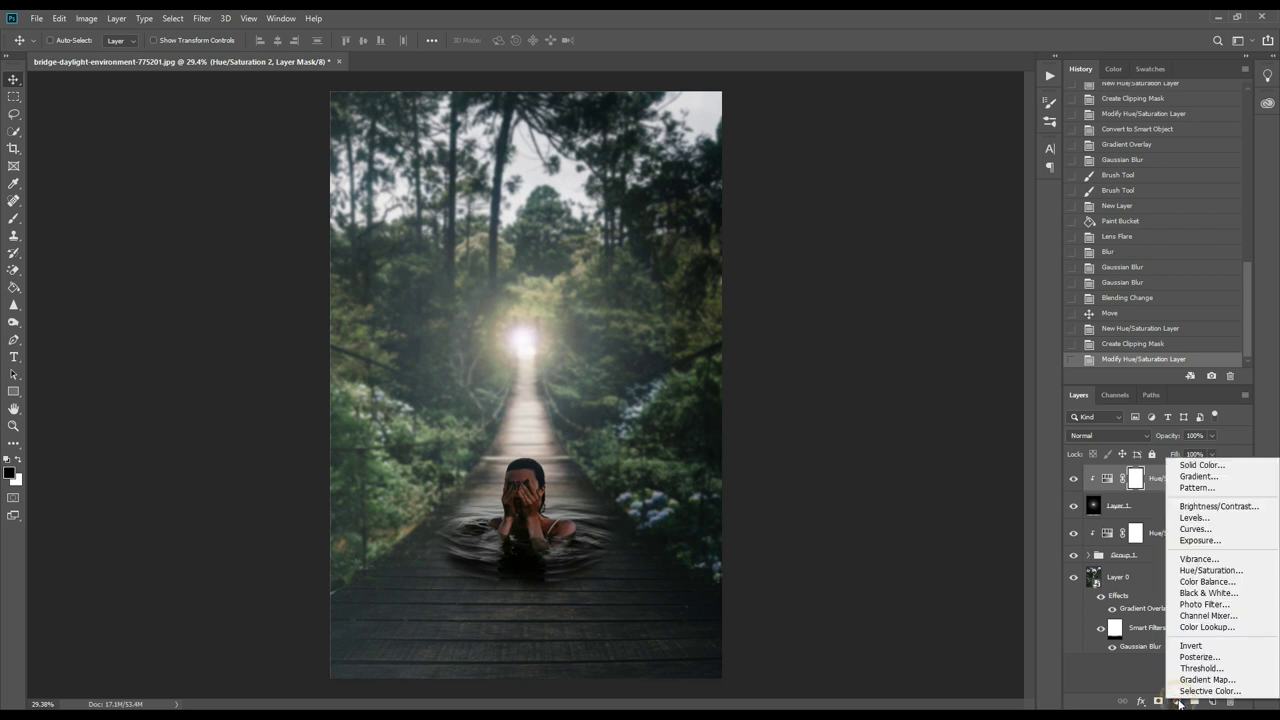
left_click(1210, 691)
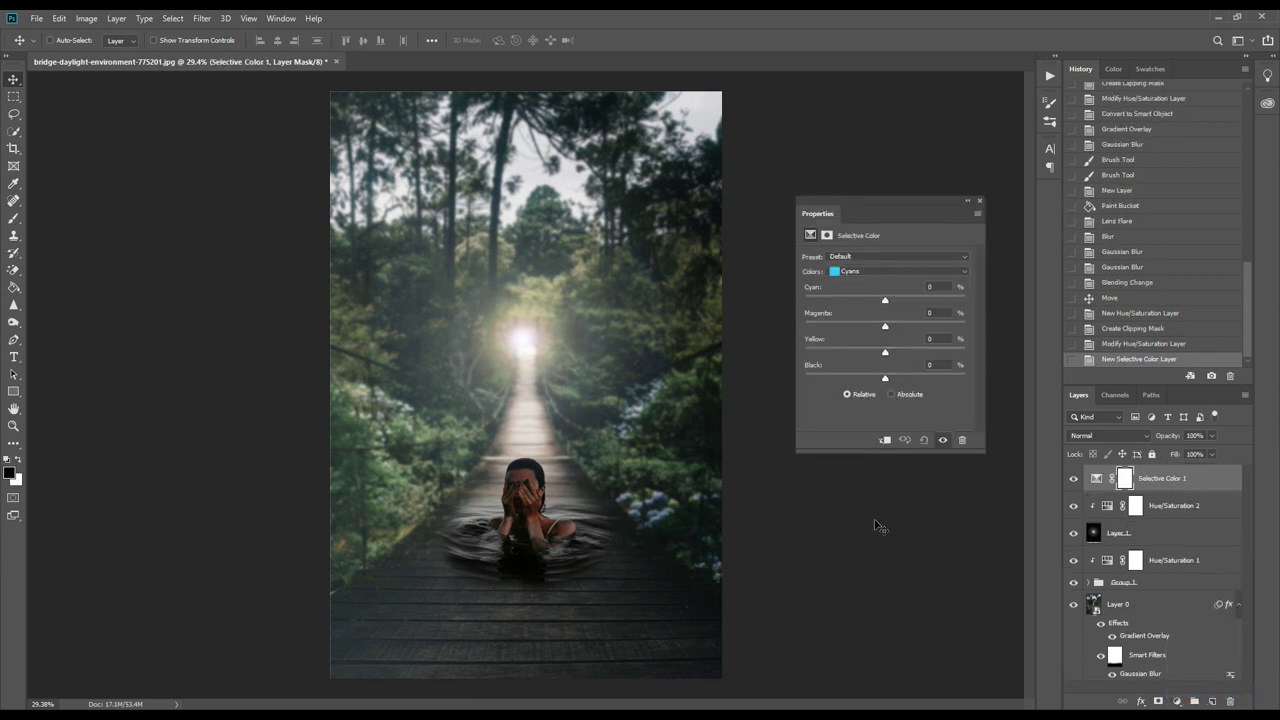
left_click(864, 272)
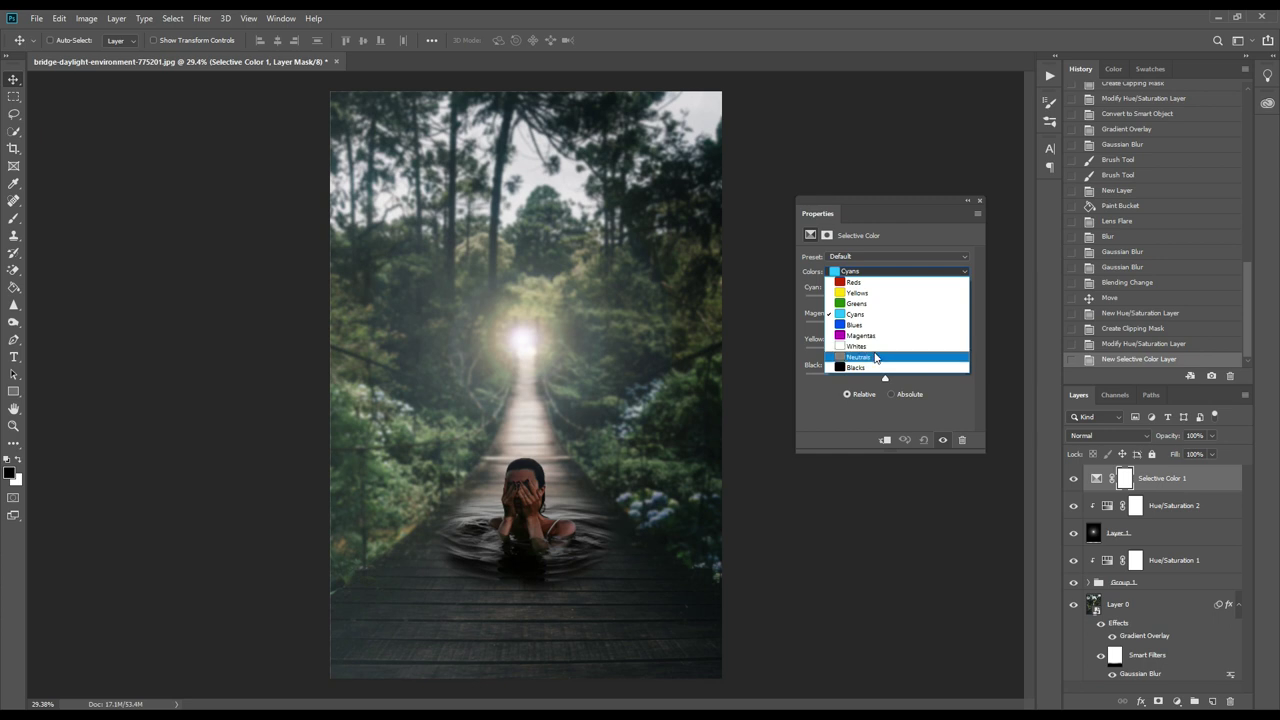
left_click(875, 358)
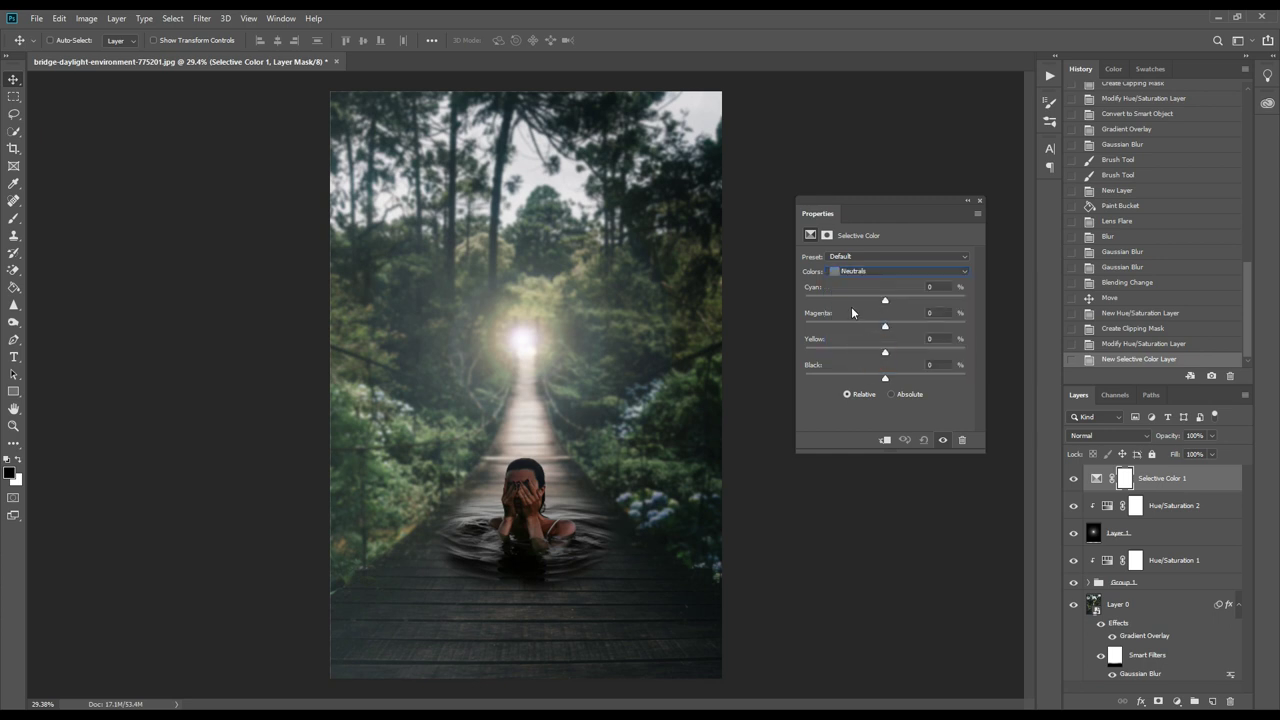
left_click(884, 302)
left_click_drag(884, 305, 876, 306)
left_click_drag(875, 302, 879, 305)
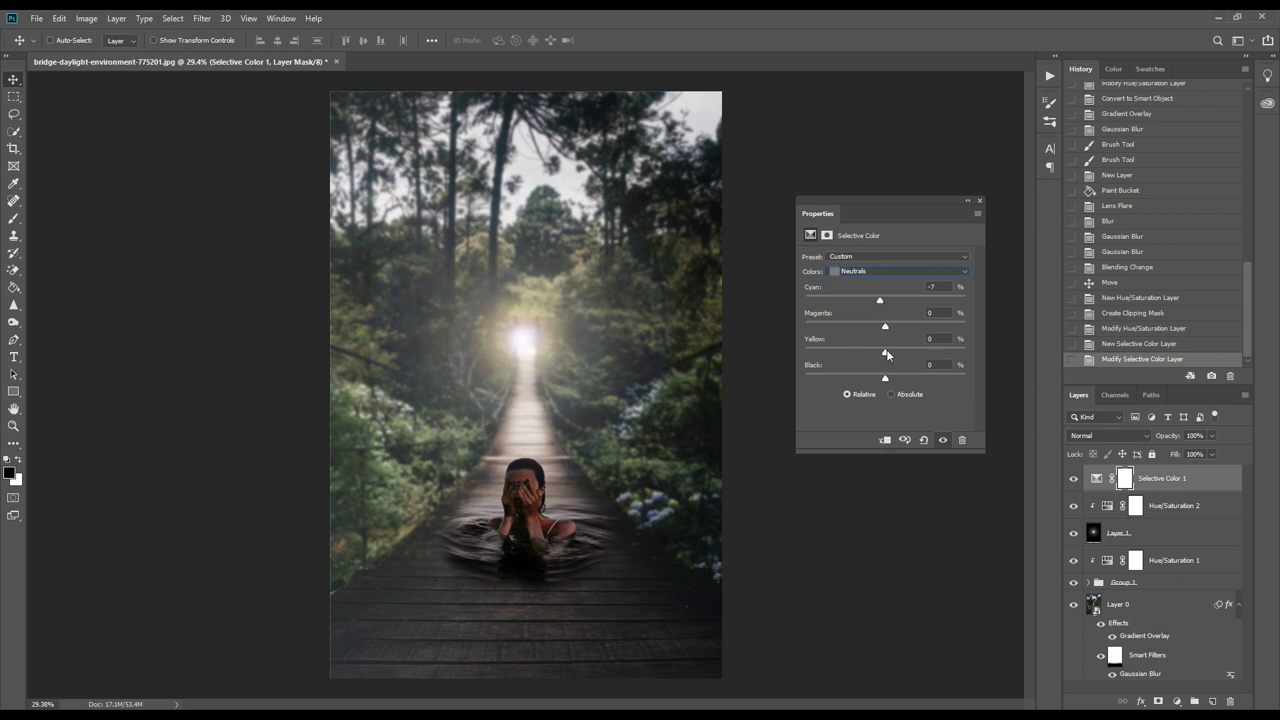
left_click_drag(886, 354, 887, 354)
Step: Set the Blacks range's Black value to -7 to lighten the shadows
left_click(876, 271)
left_click(866, 366)
left_click_drag(885, 376, 882, 380)
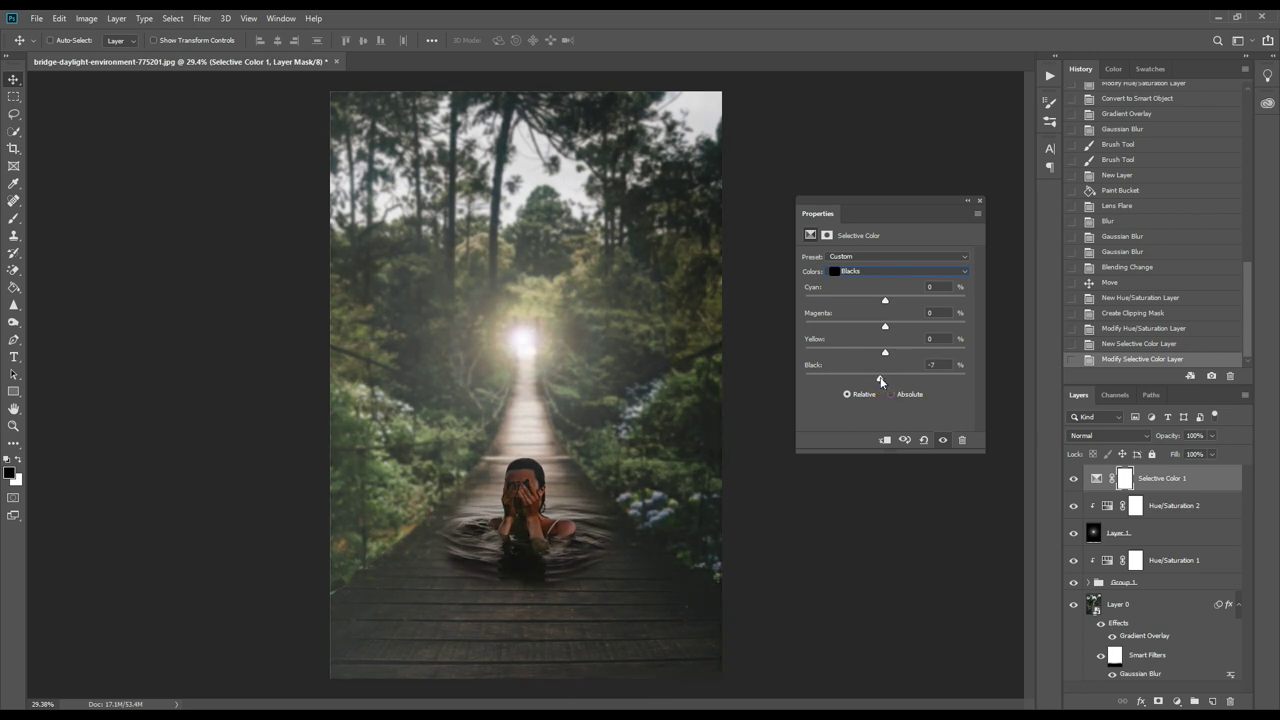
left_click(979, 201)
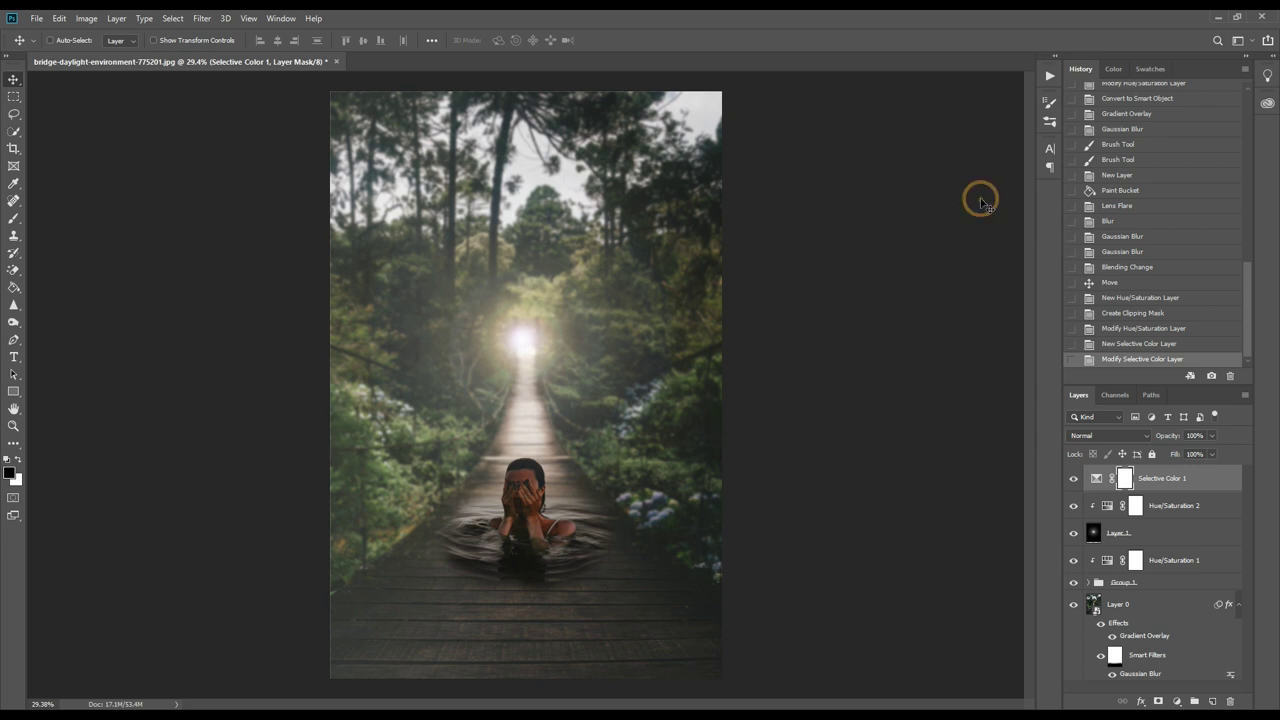
Step: Nudge the Layer 1 flare glow so it sits at the bridge's end
scroll(582, 394, "down", 2)
scroll(430, 466, "up", 3)
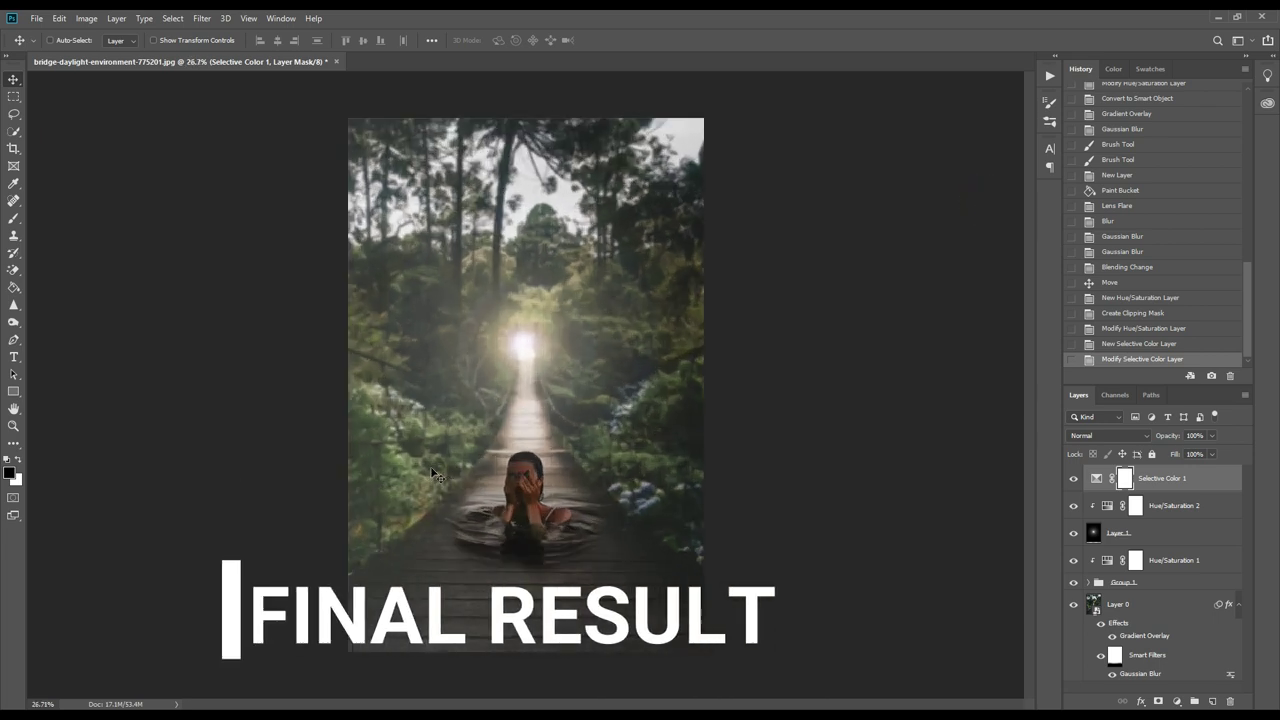
scroll(440, 454, "up", 3)
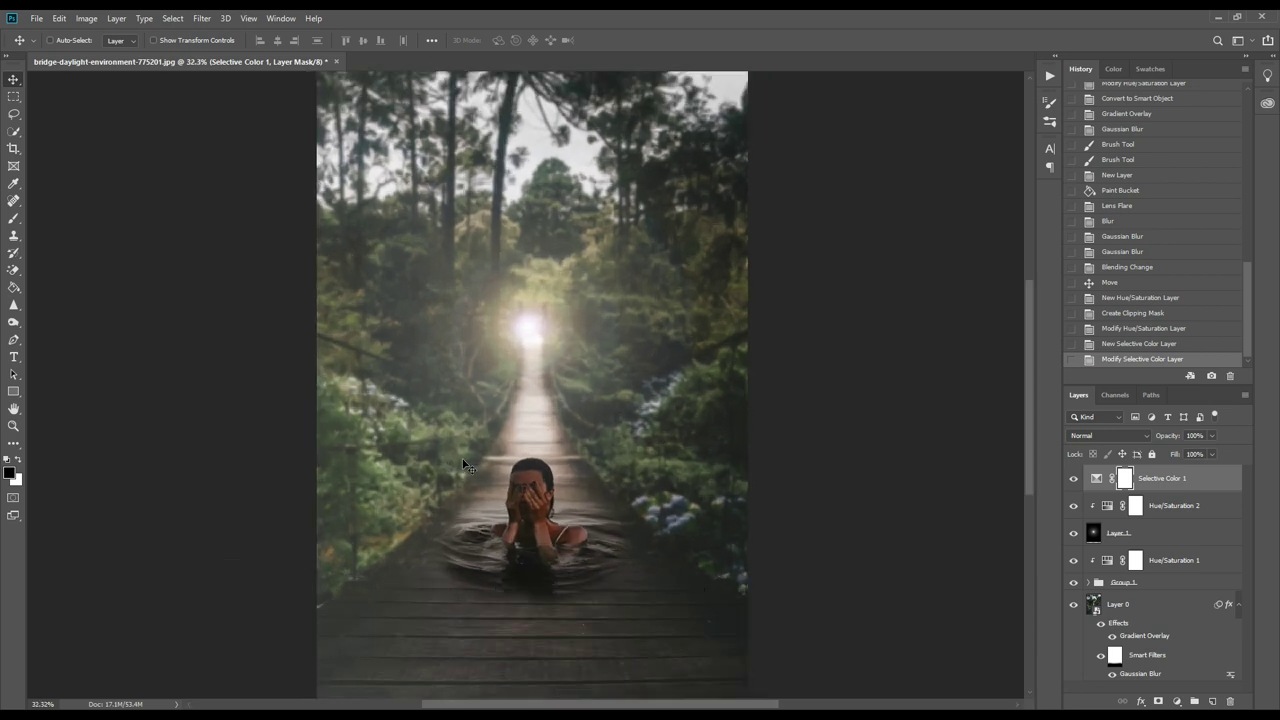
scroll(465, 466, "down", 2)
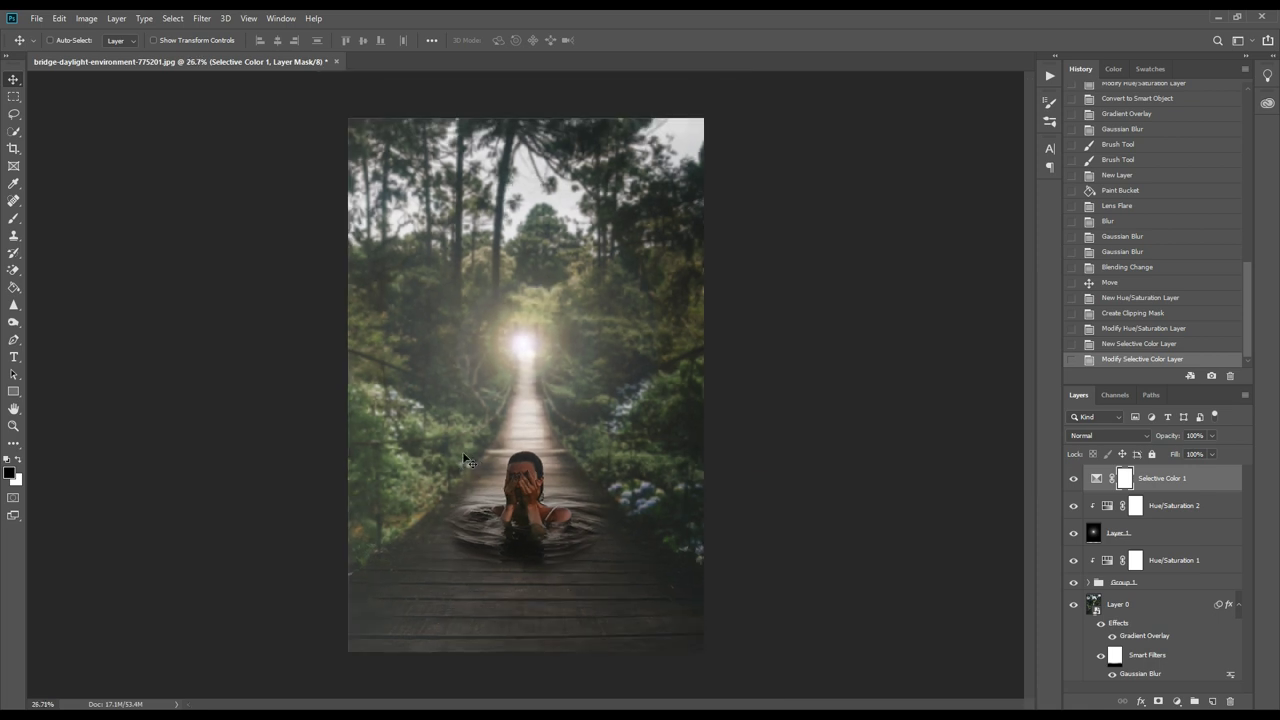
left_click(1113, 535)
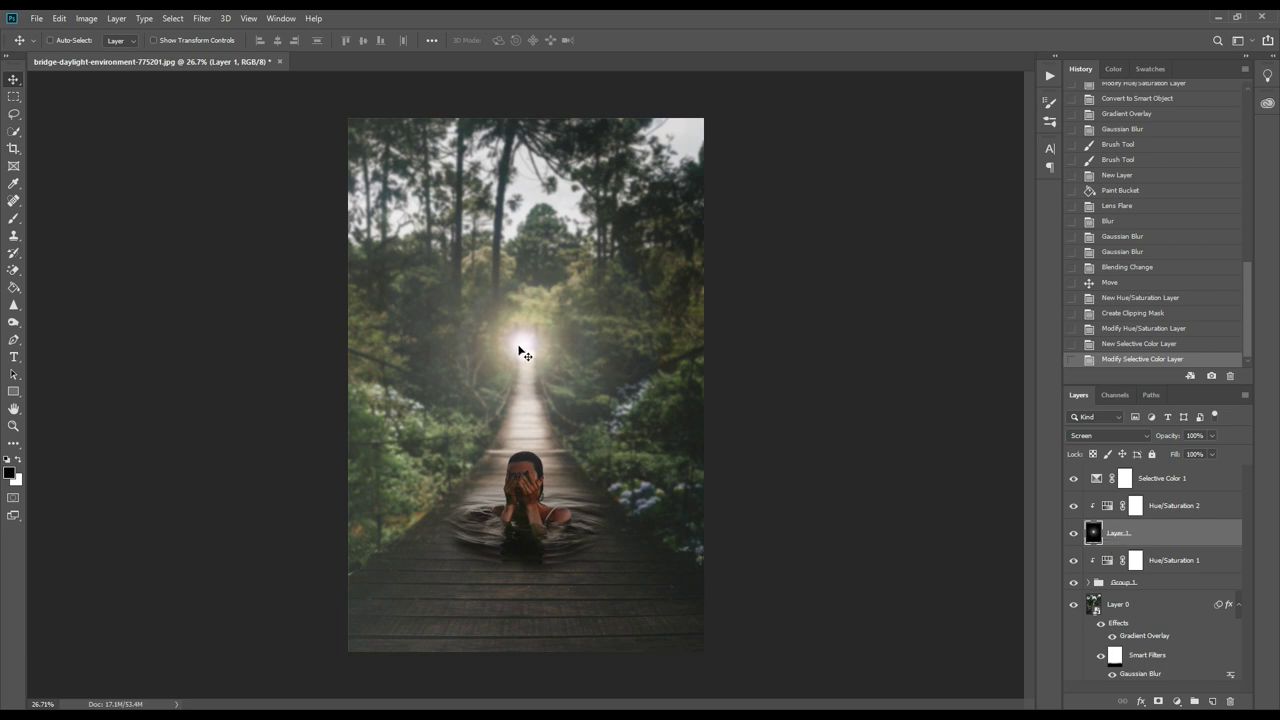
mouse_move(523, 346)
left_mouse_down()
mouse_move(530, 310)
mouse_move(521, 348)
left_mouse_up()
Step: Move Group 1, the woman in water, slightly lower on the bridge
left_click(1118, 583)
left_click_drag(531, 513, 531, 522)
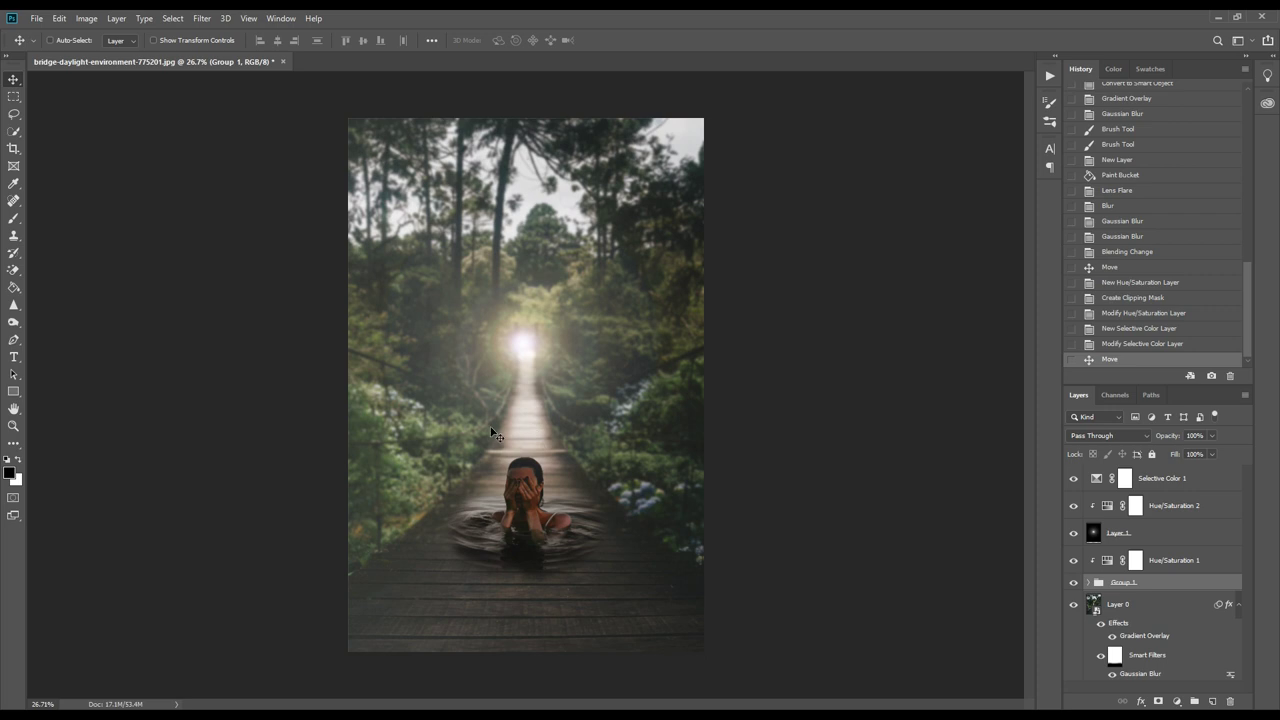
scroll(487, 416, "up", 2)
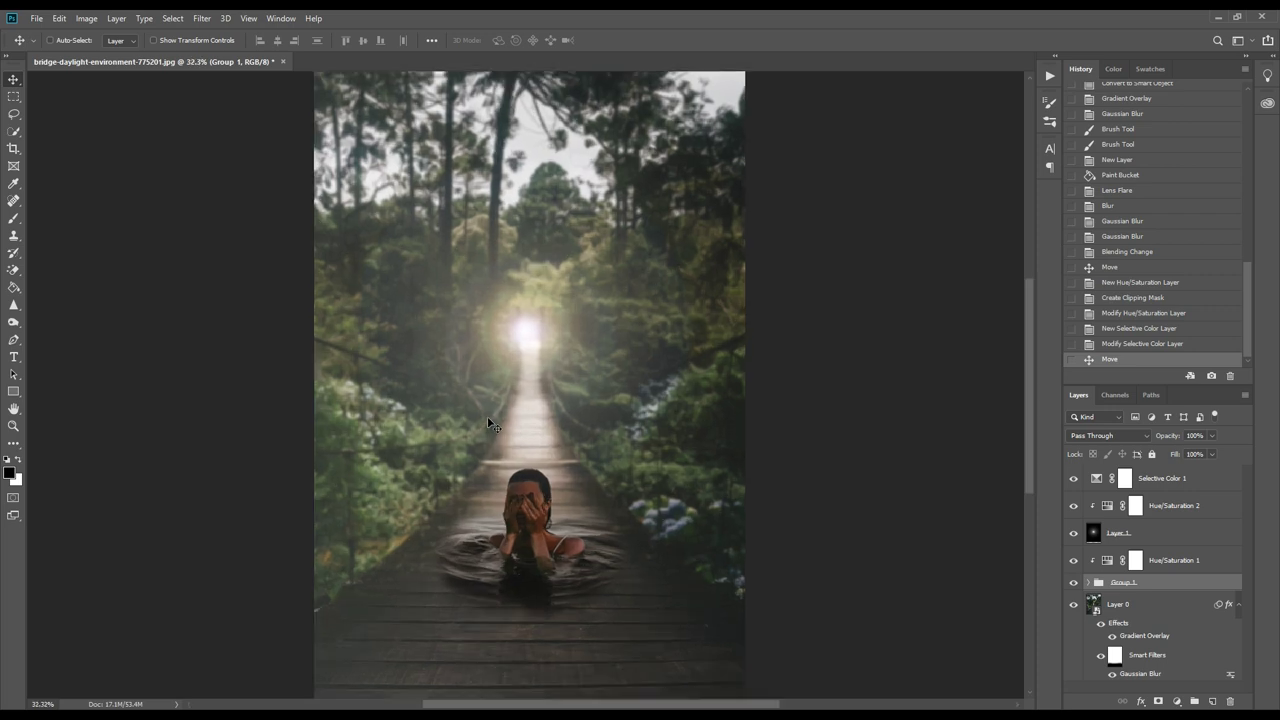
scroll(487, 416, "down", 1)
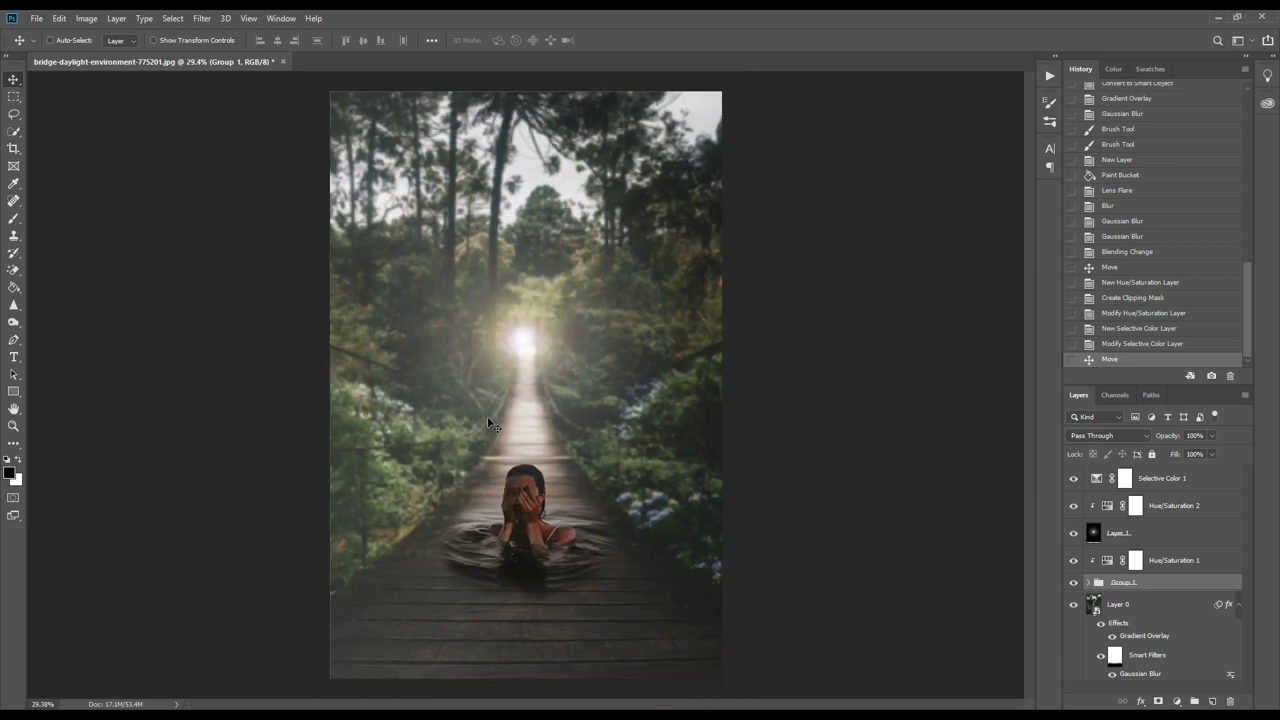